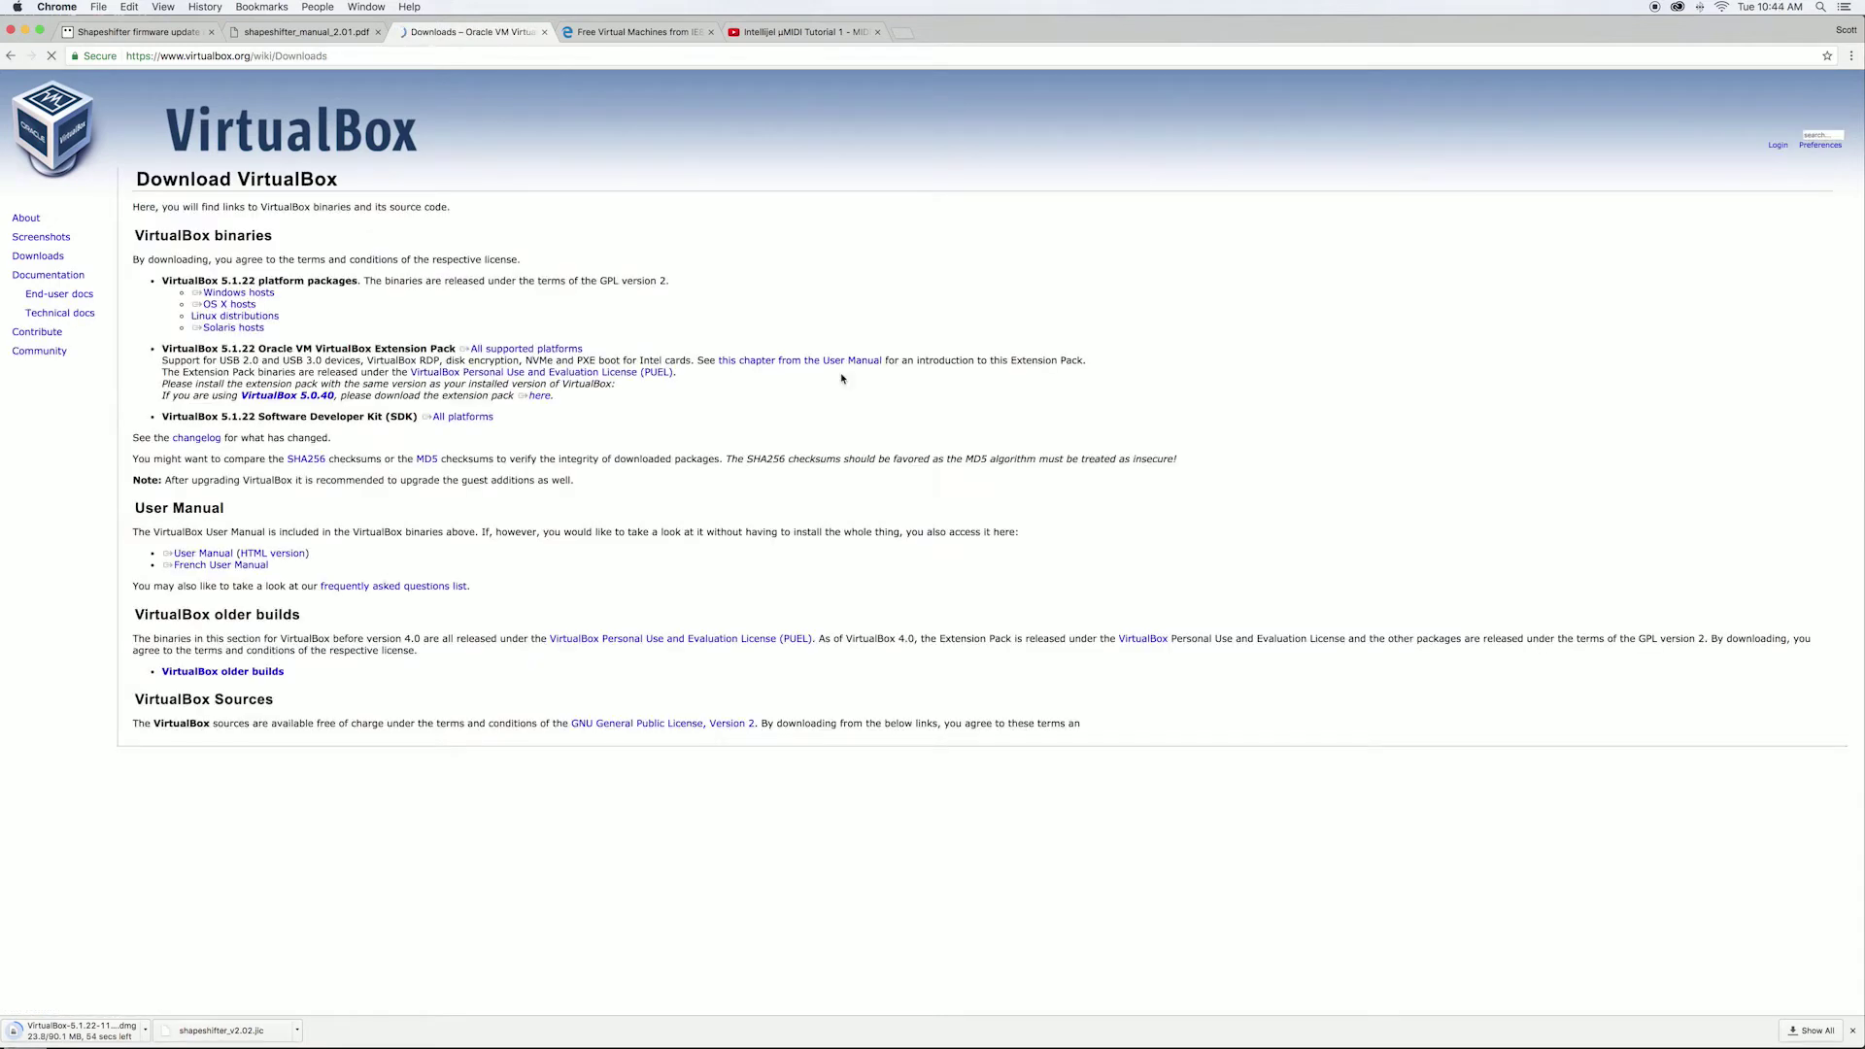
# Step: Download the VirtualBox 5.1.22 platform package for OS X hosts from the VirtualBox downloads page
pyautogui.rightClick(244, 305)
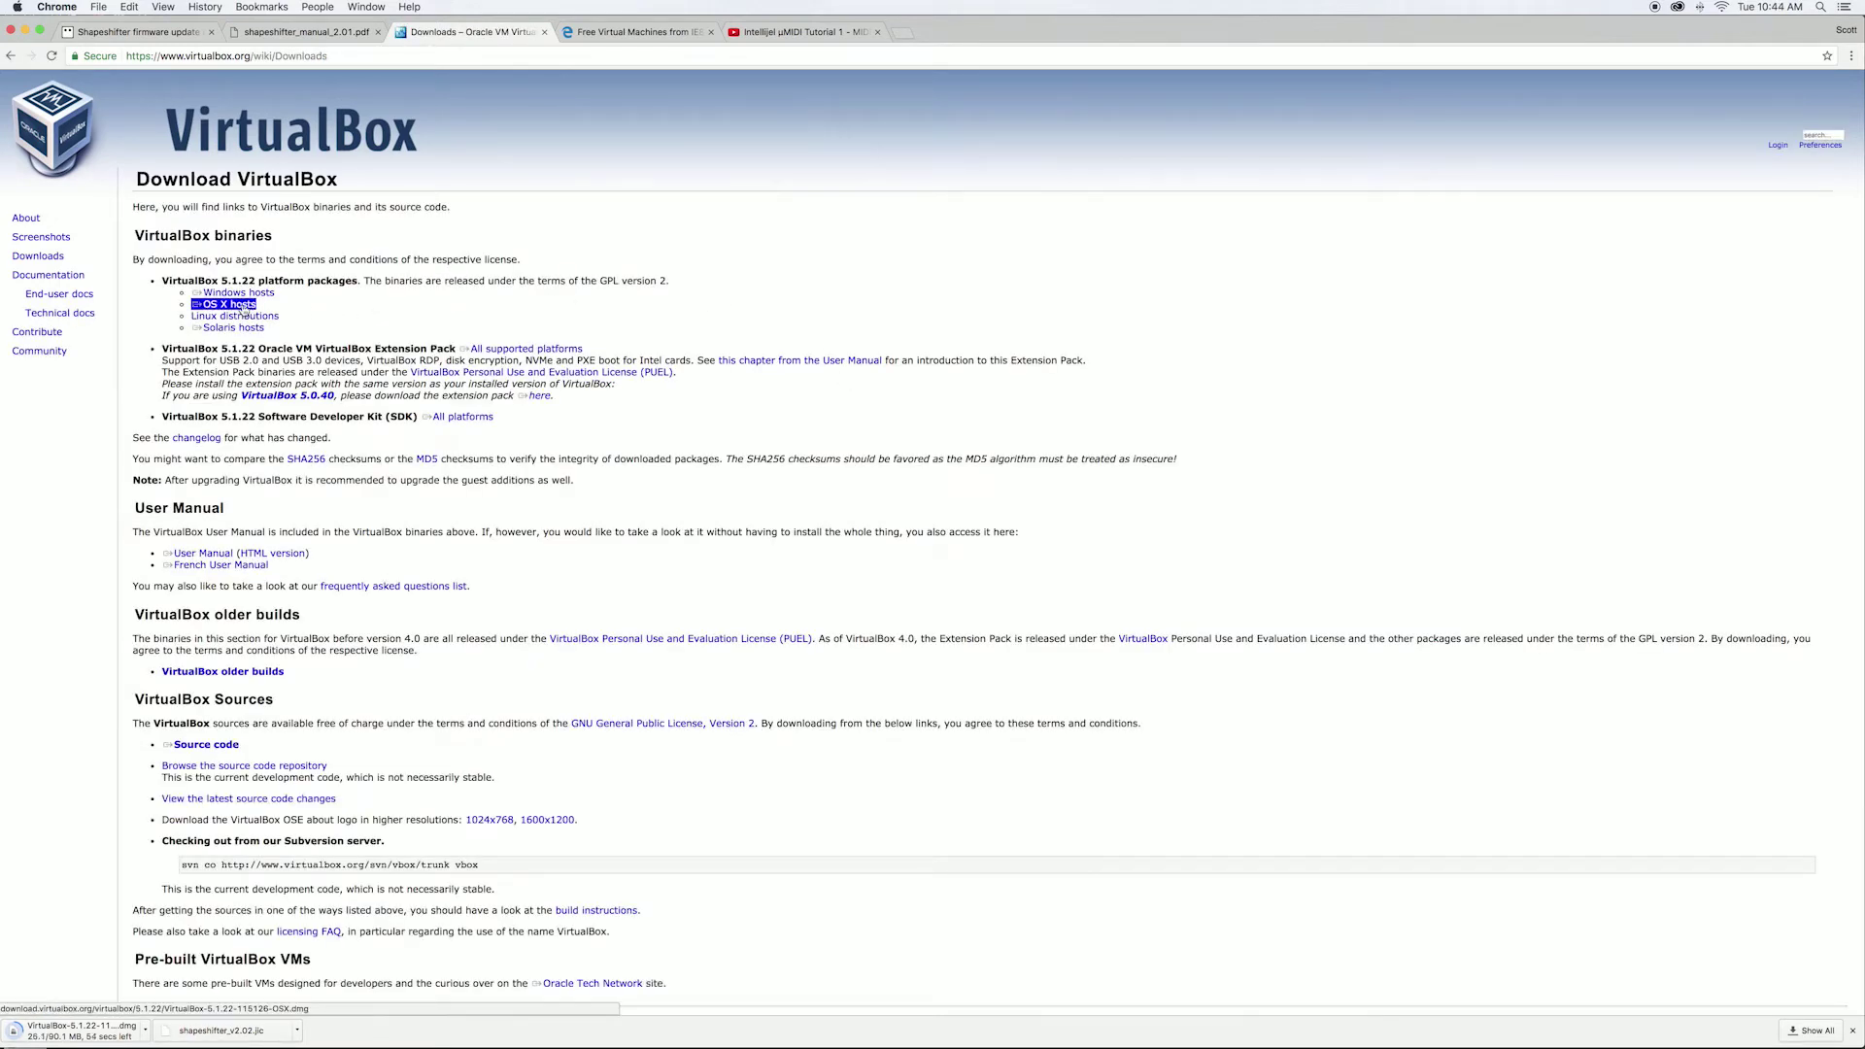
pyautogui.click(244, 305)
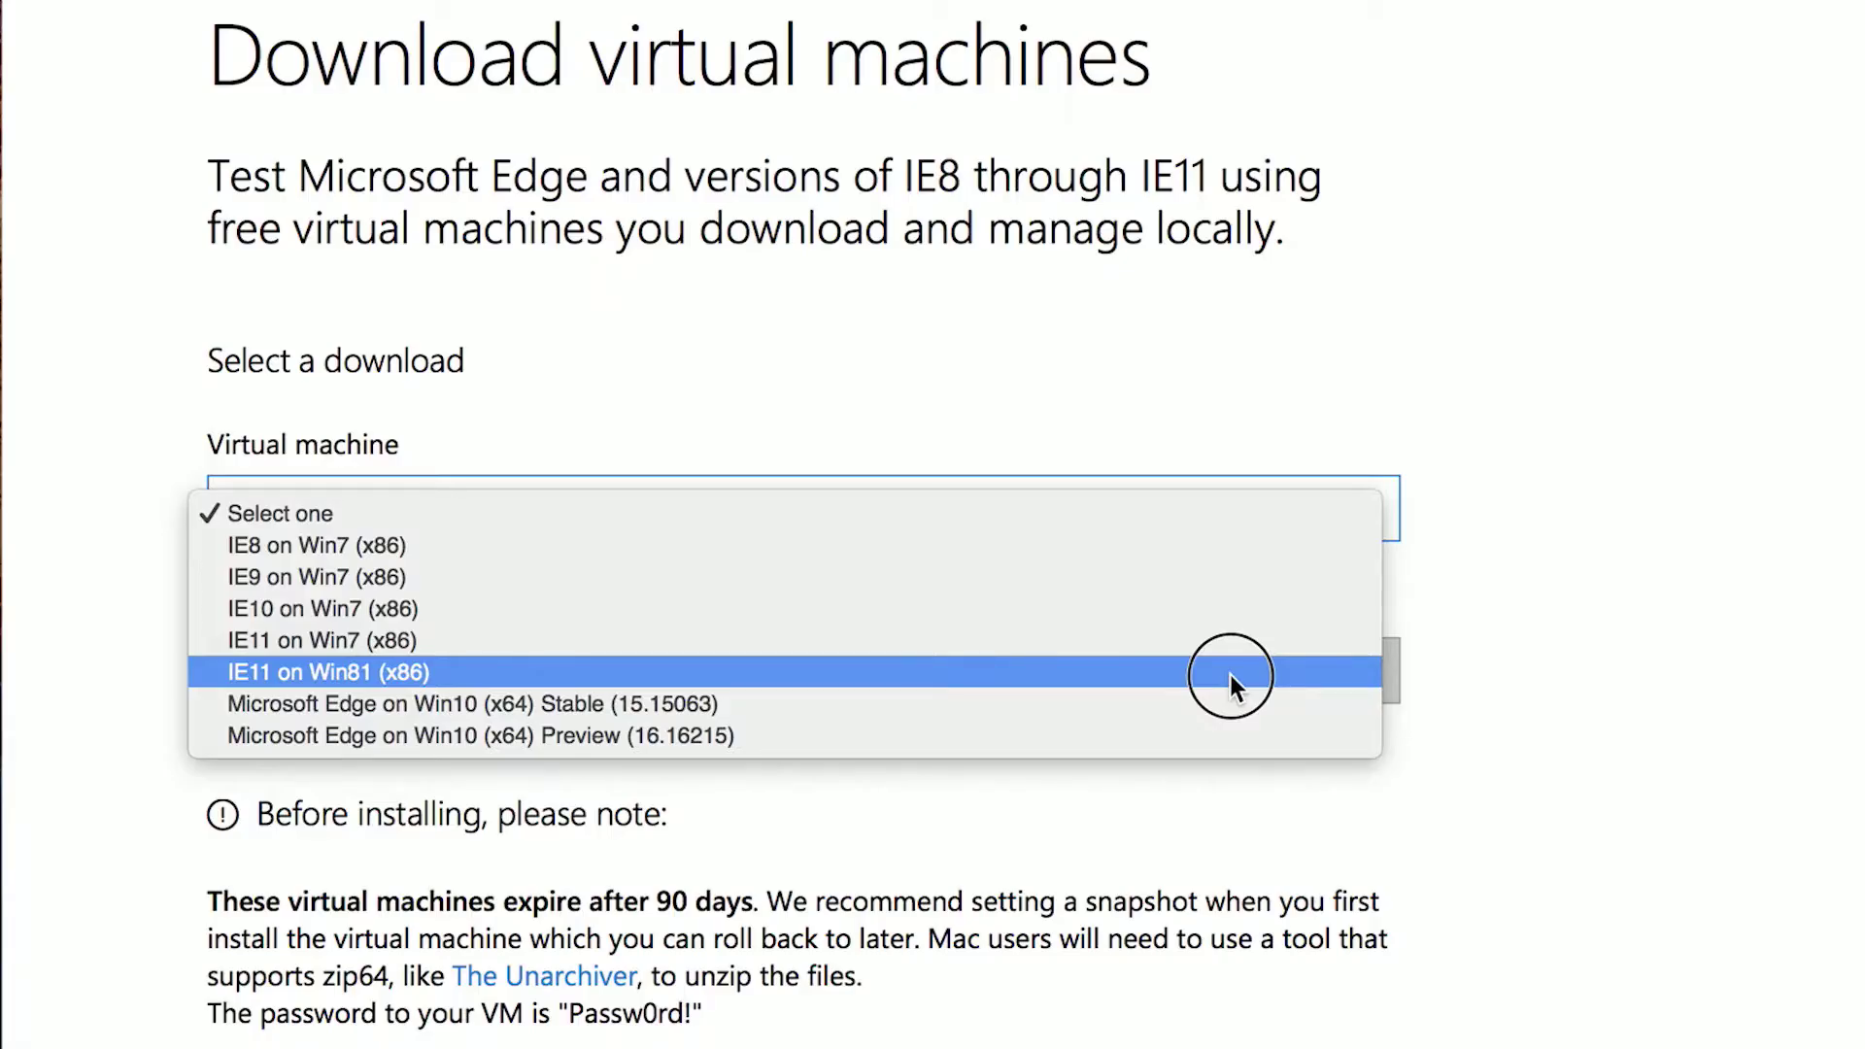
# Step: Choose the IE11 on Win81 (x86) virtual machine for the VirtualBox platform and download it from Microsoft's page
pyautogui.click(1230, 674)
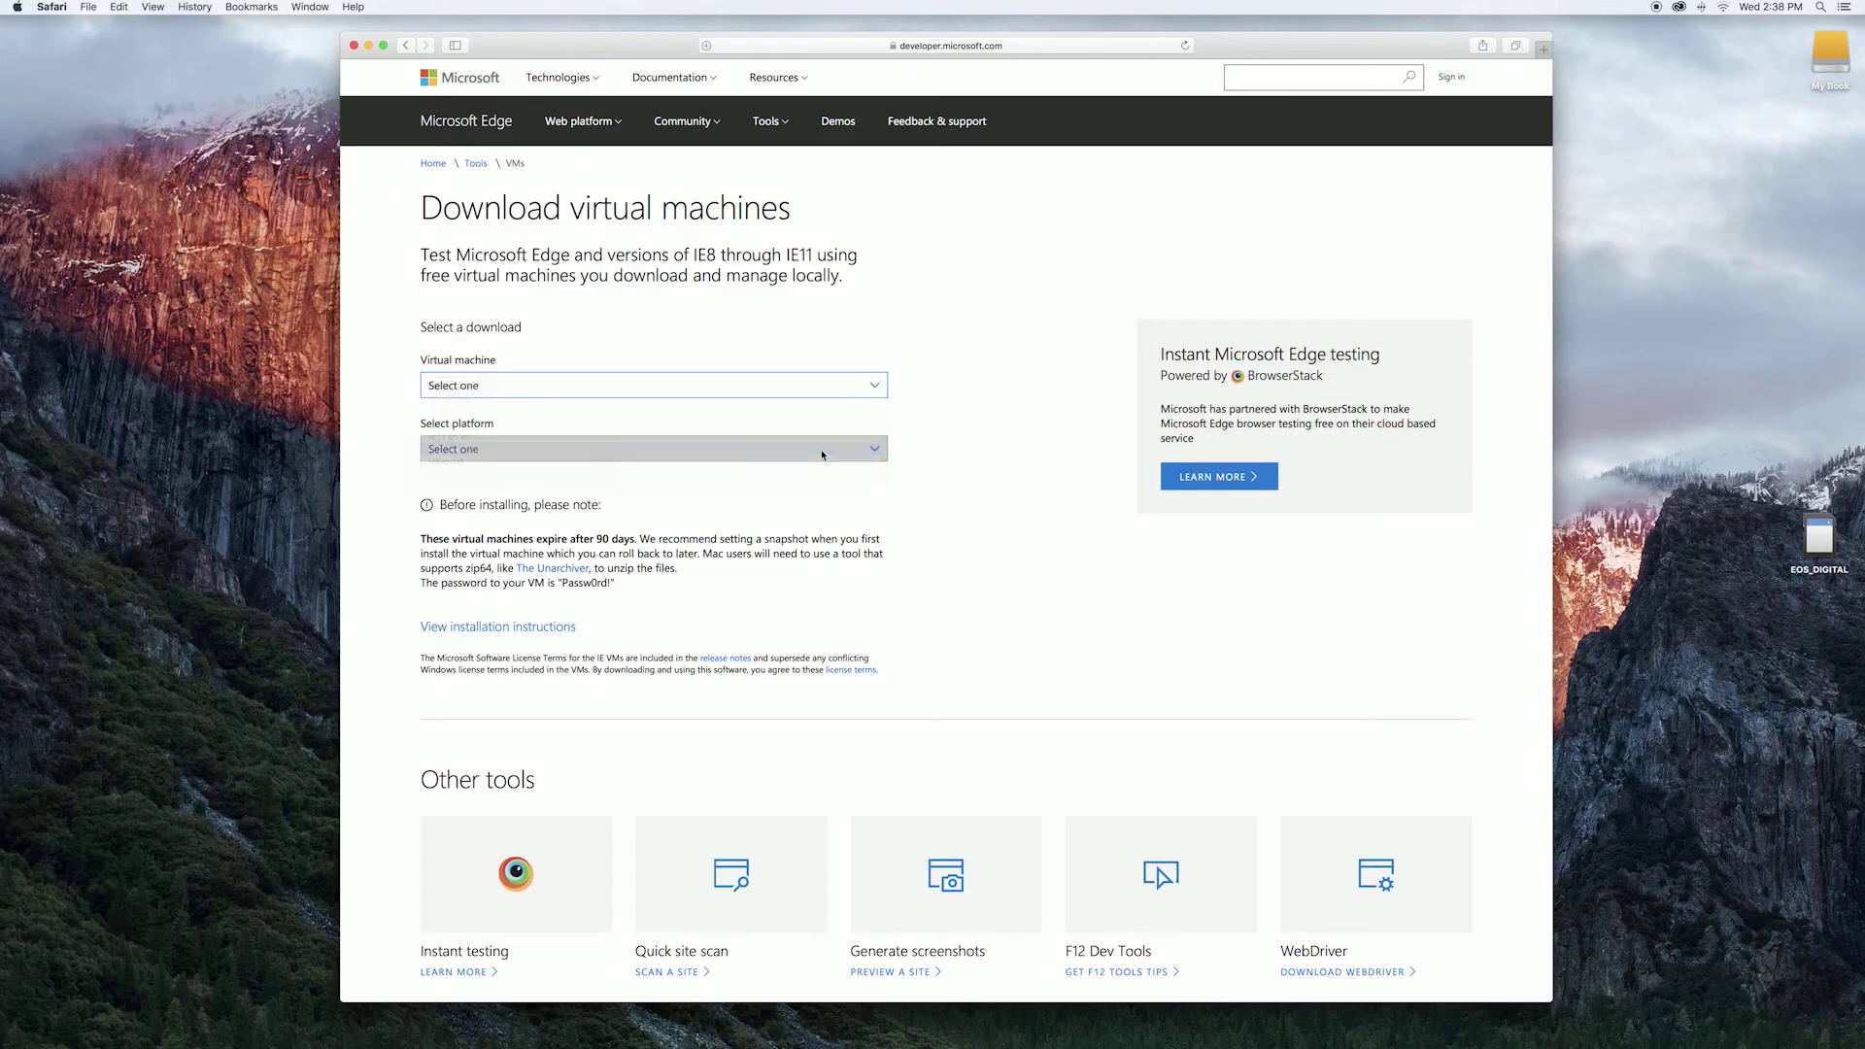
pyautogui.click(1229, 674)
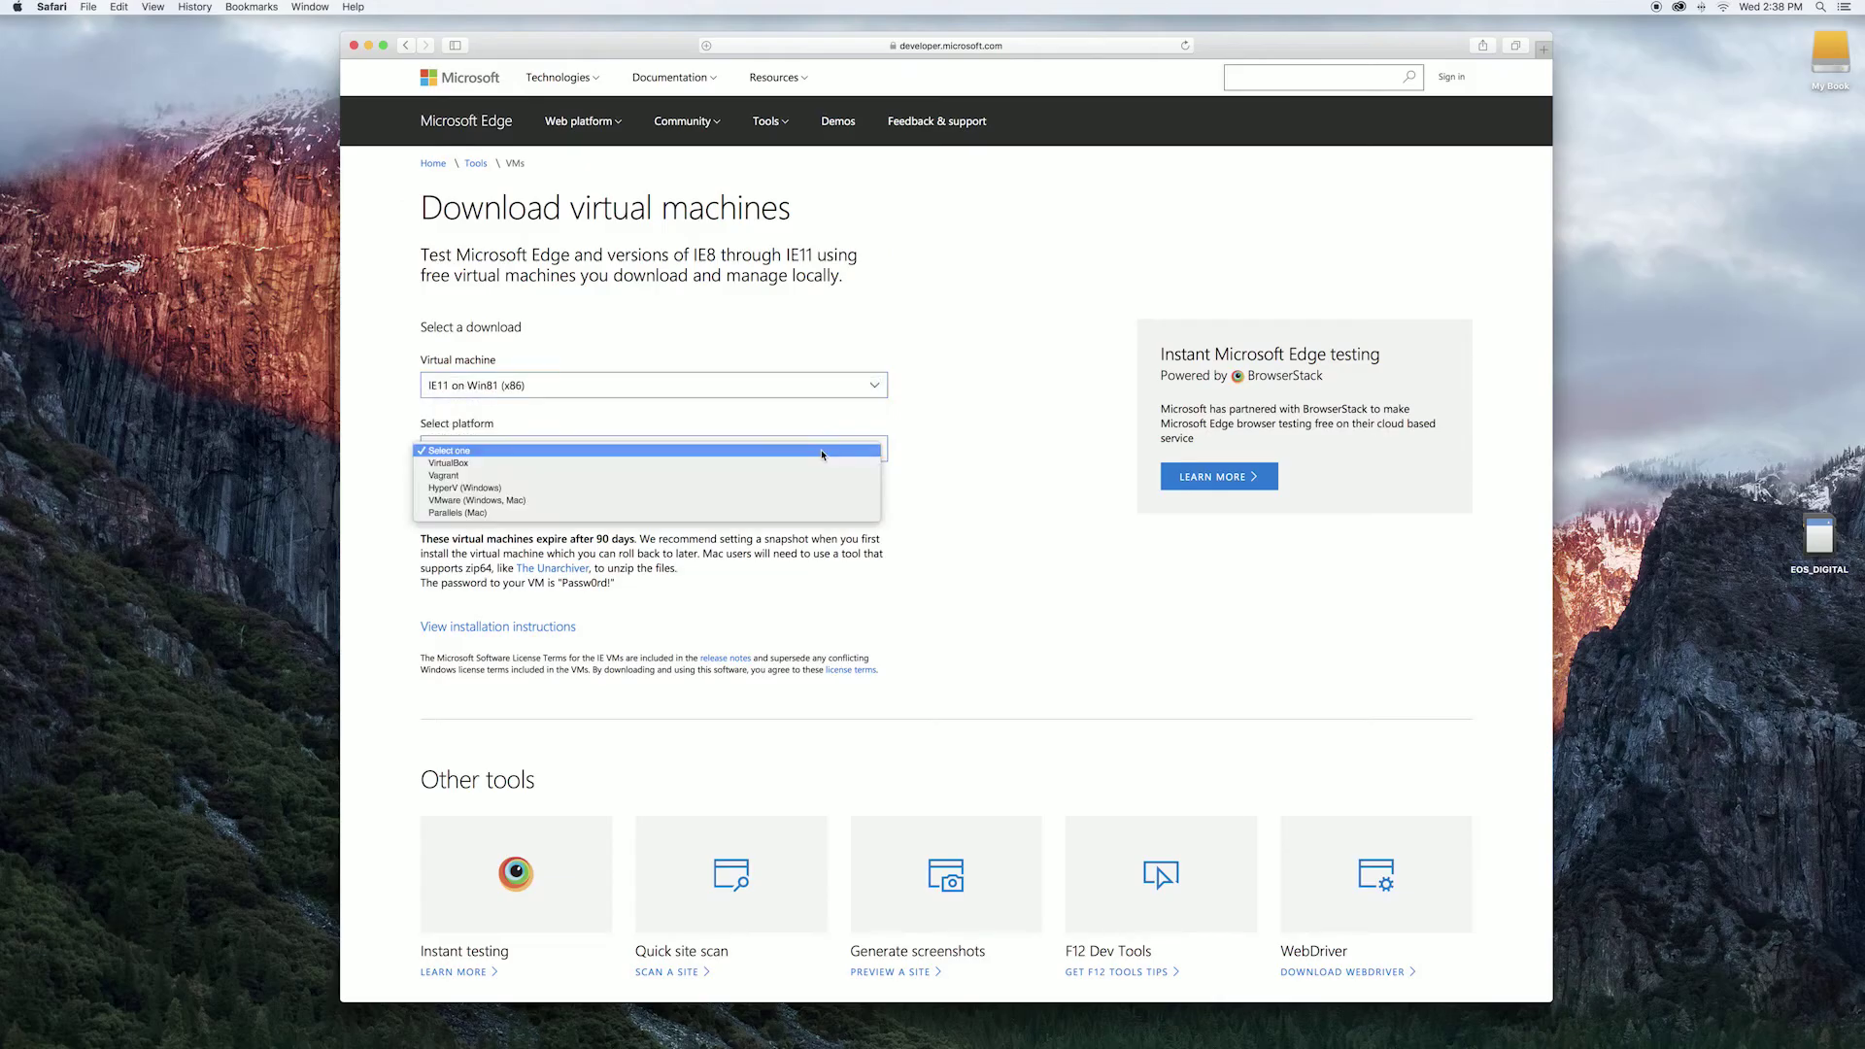
pyautogui.click(818, 464)
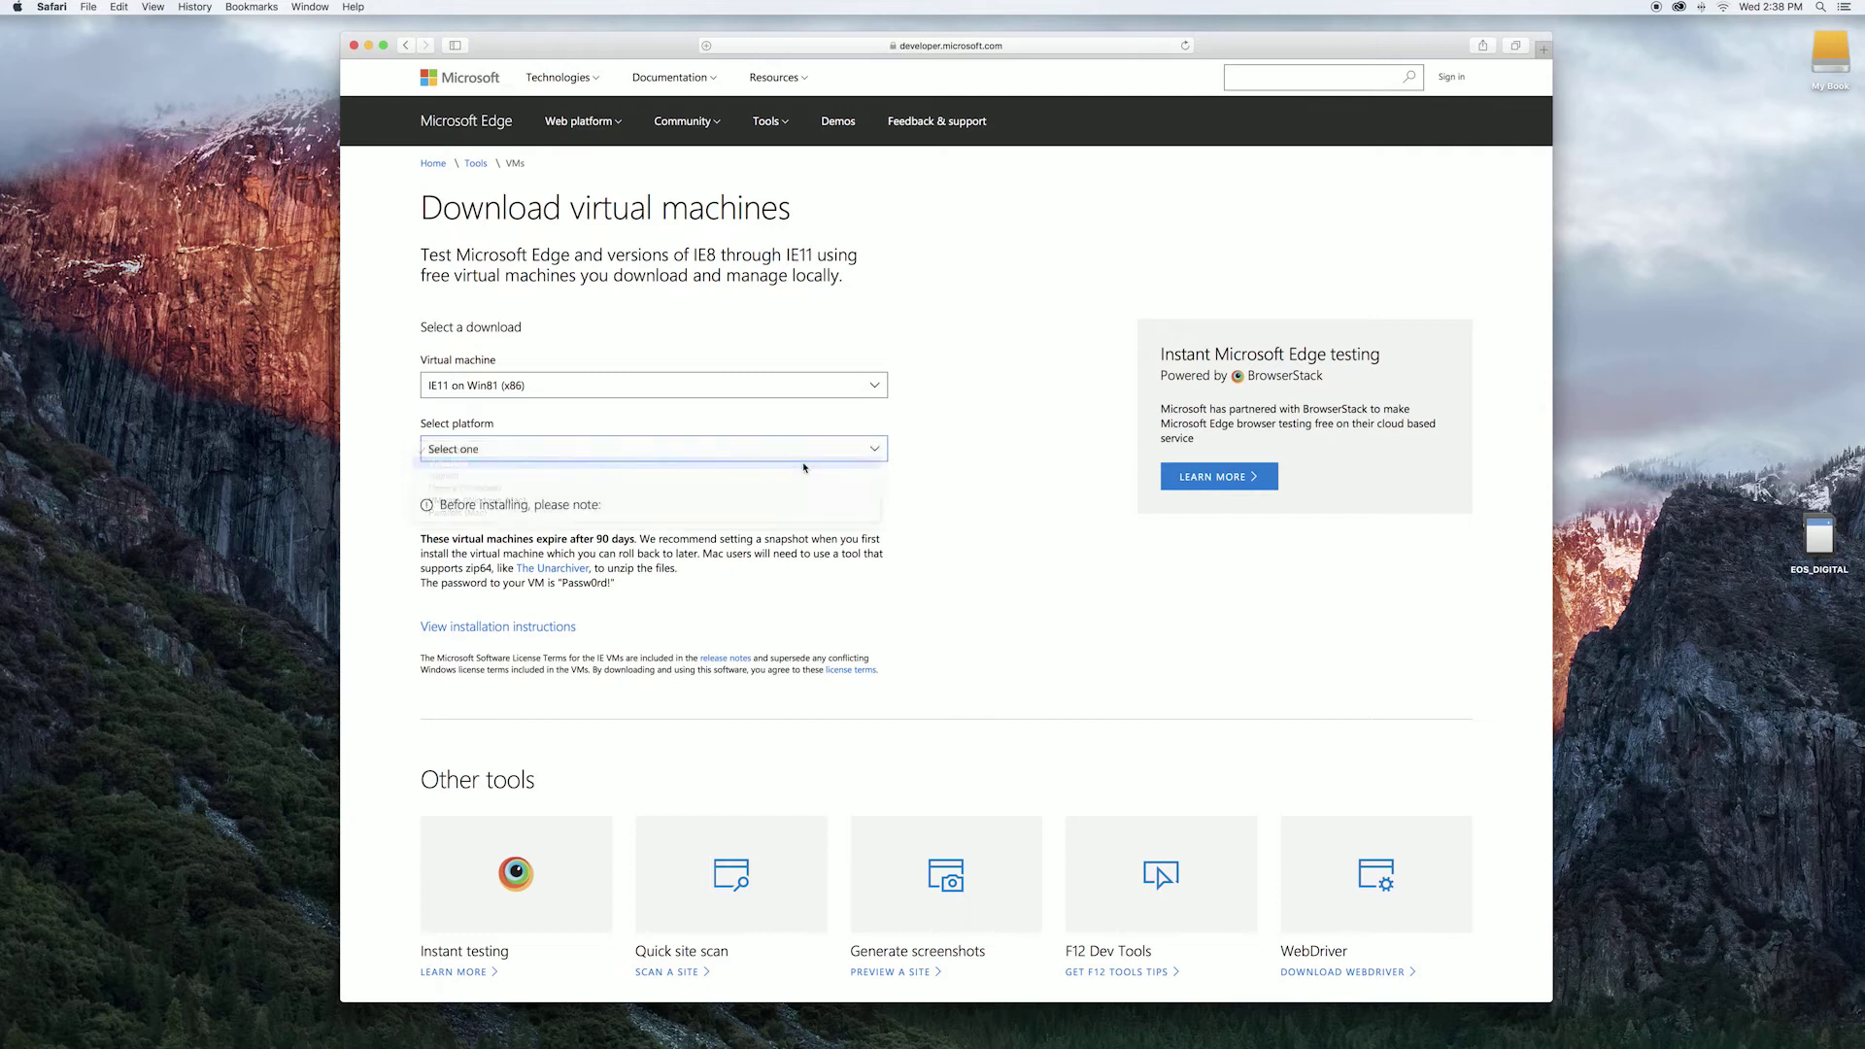
pyautogui.click(488, 495)
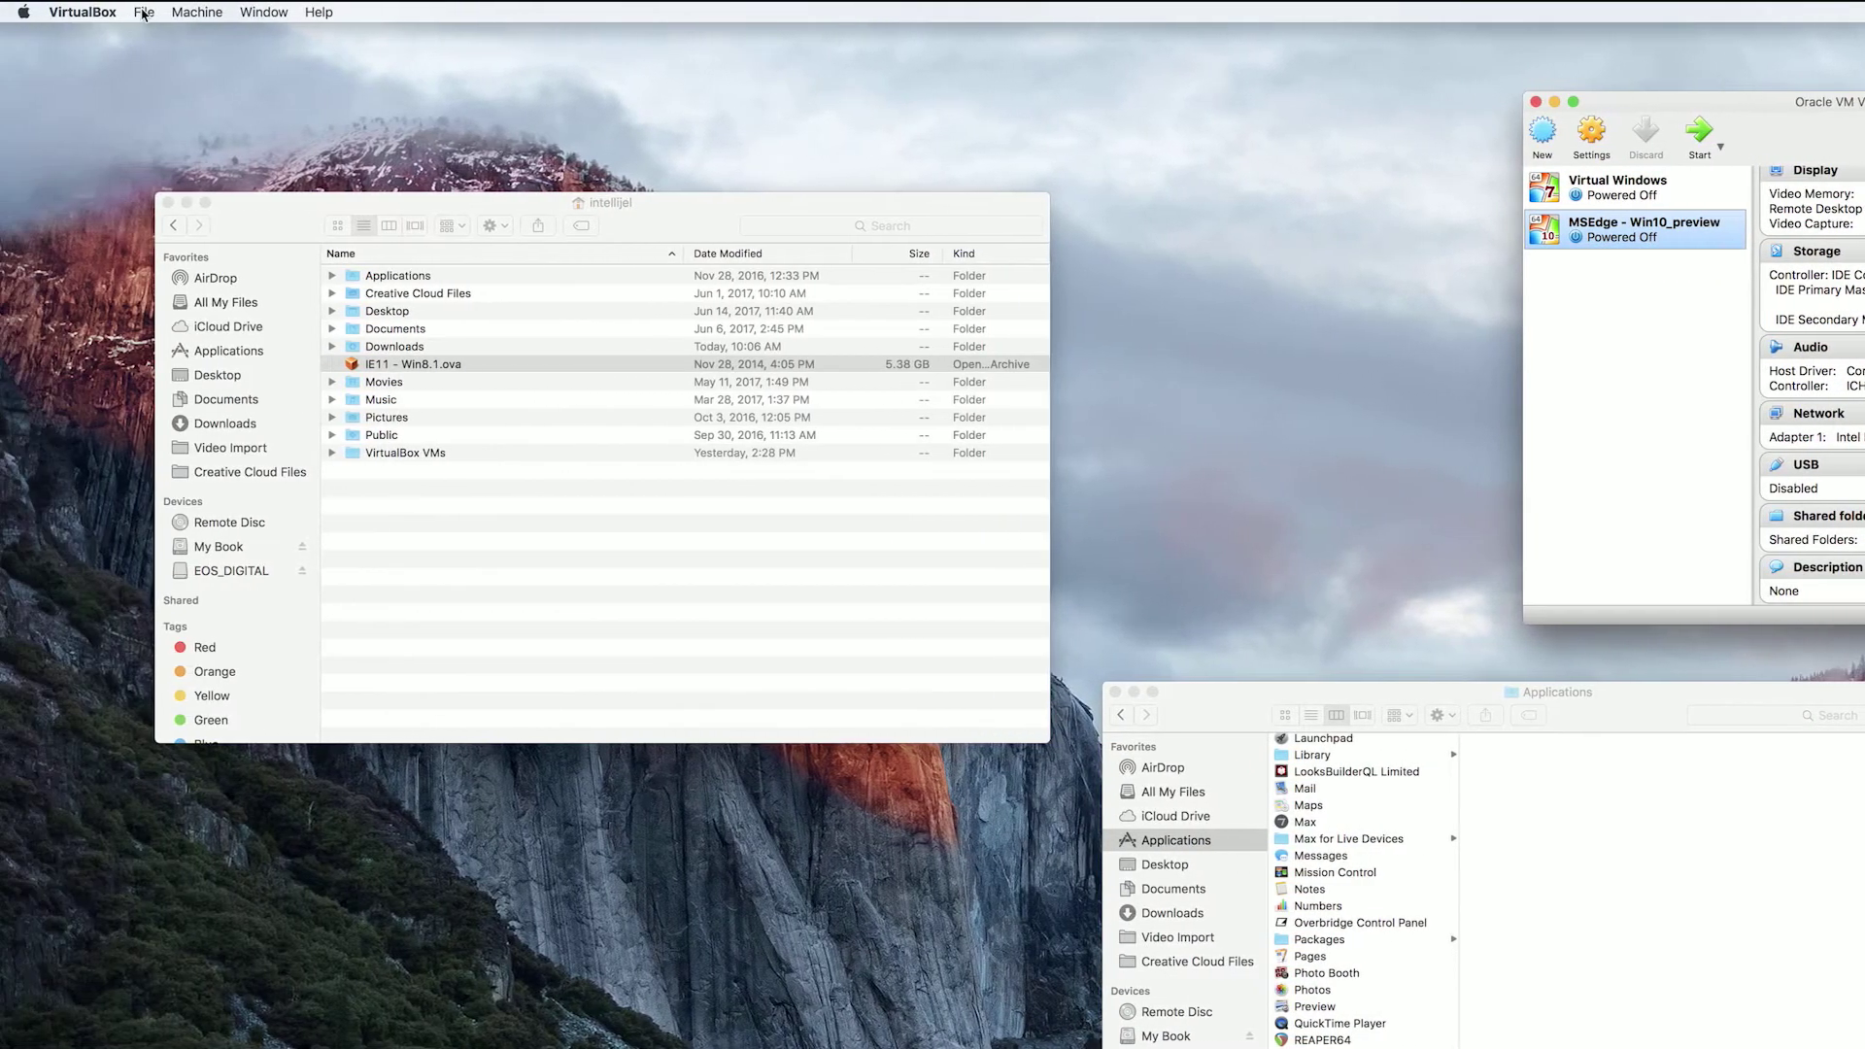
# Step: Import the appliance file IE11 - Win8.1.ova from the intellijel home folder into VirtualBox
pyautogui.click(144, 11)
pyautogui.click(143, 35)
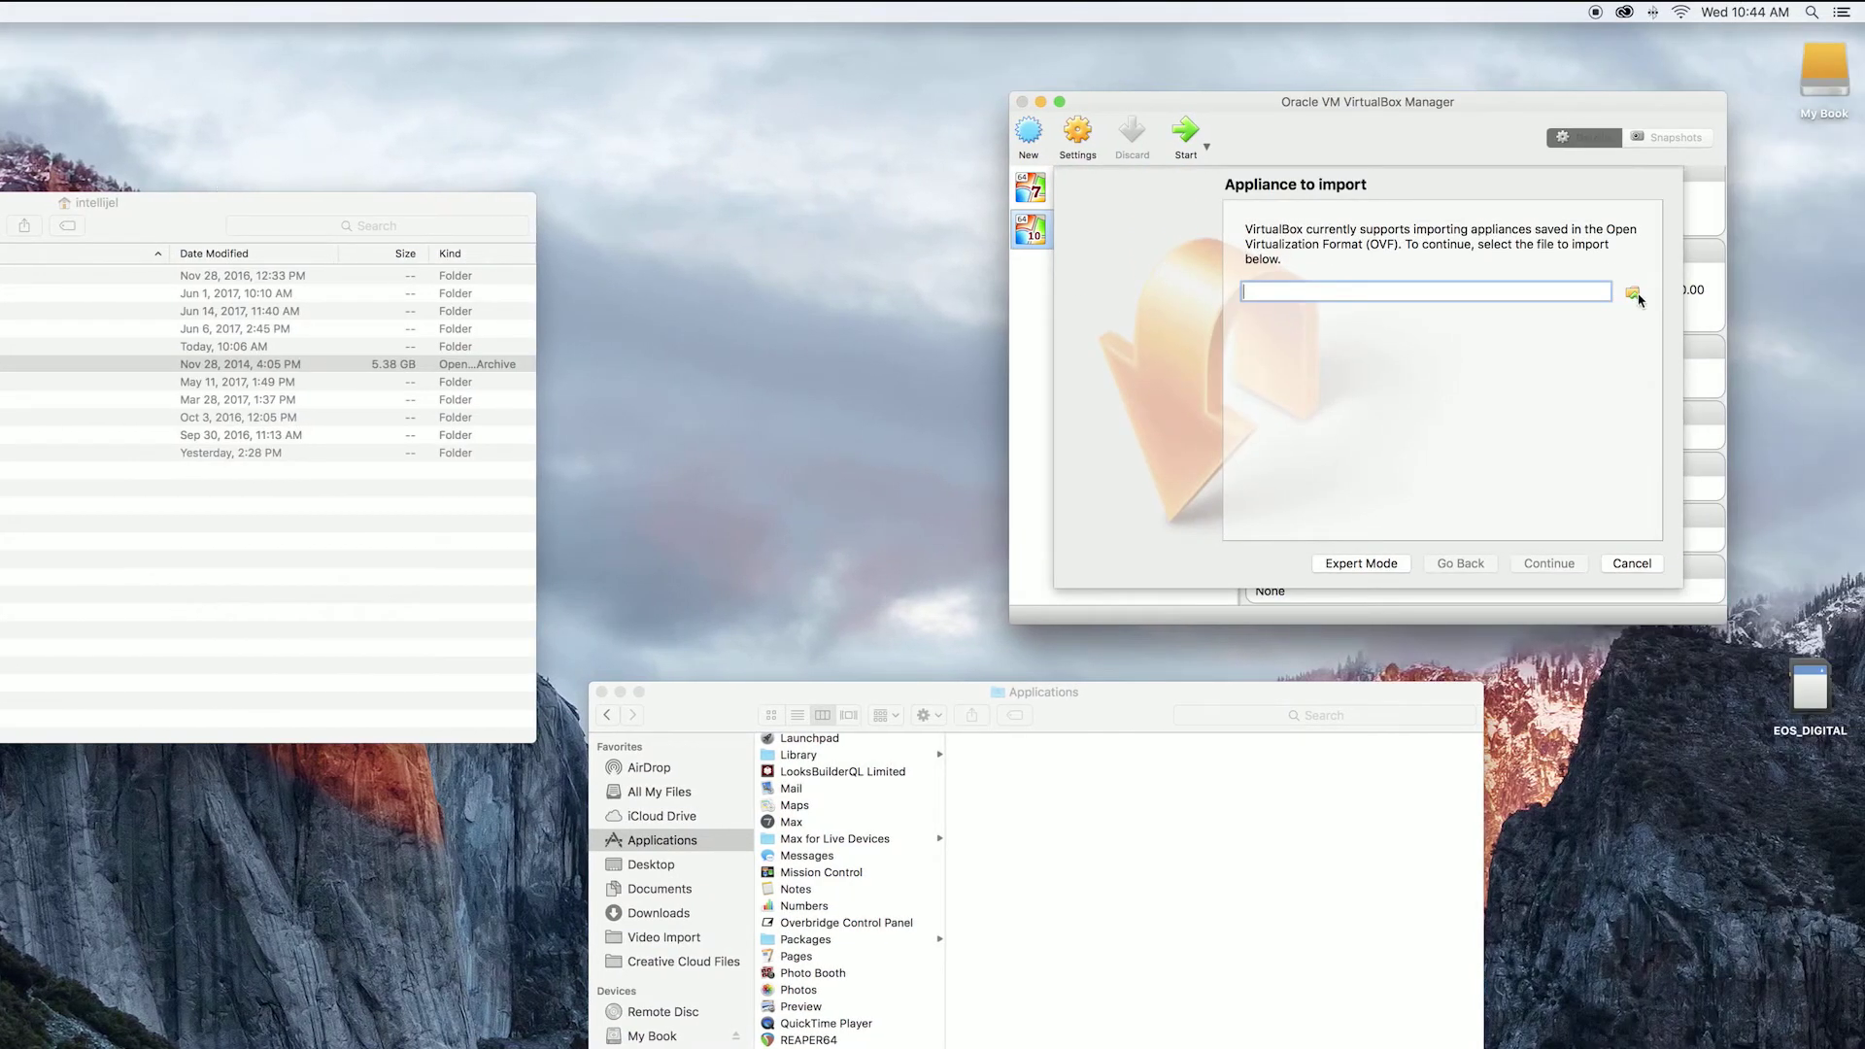
pyautogui.click(1634, 293)
pyautogui.click(578, 406)
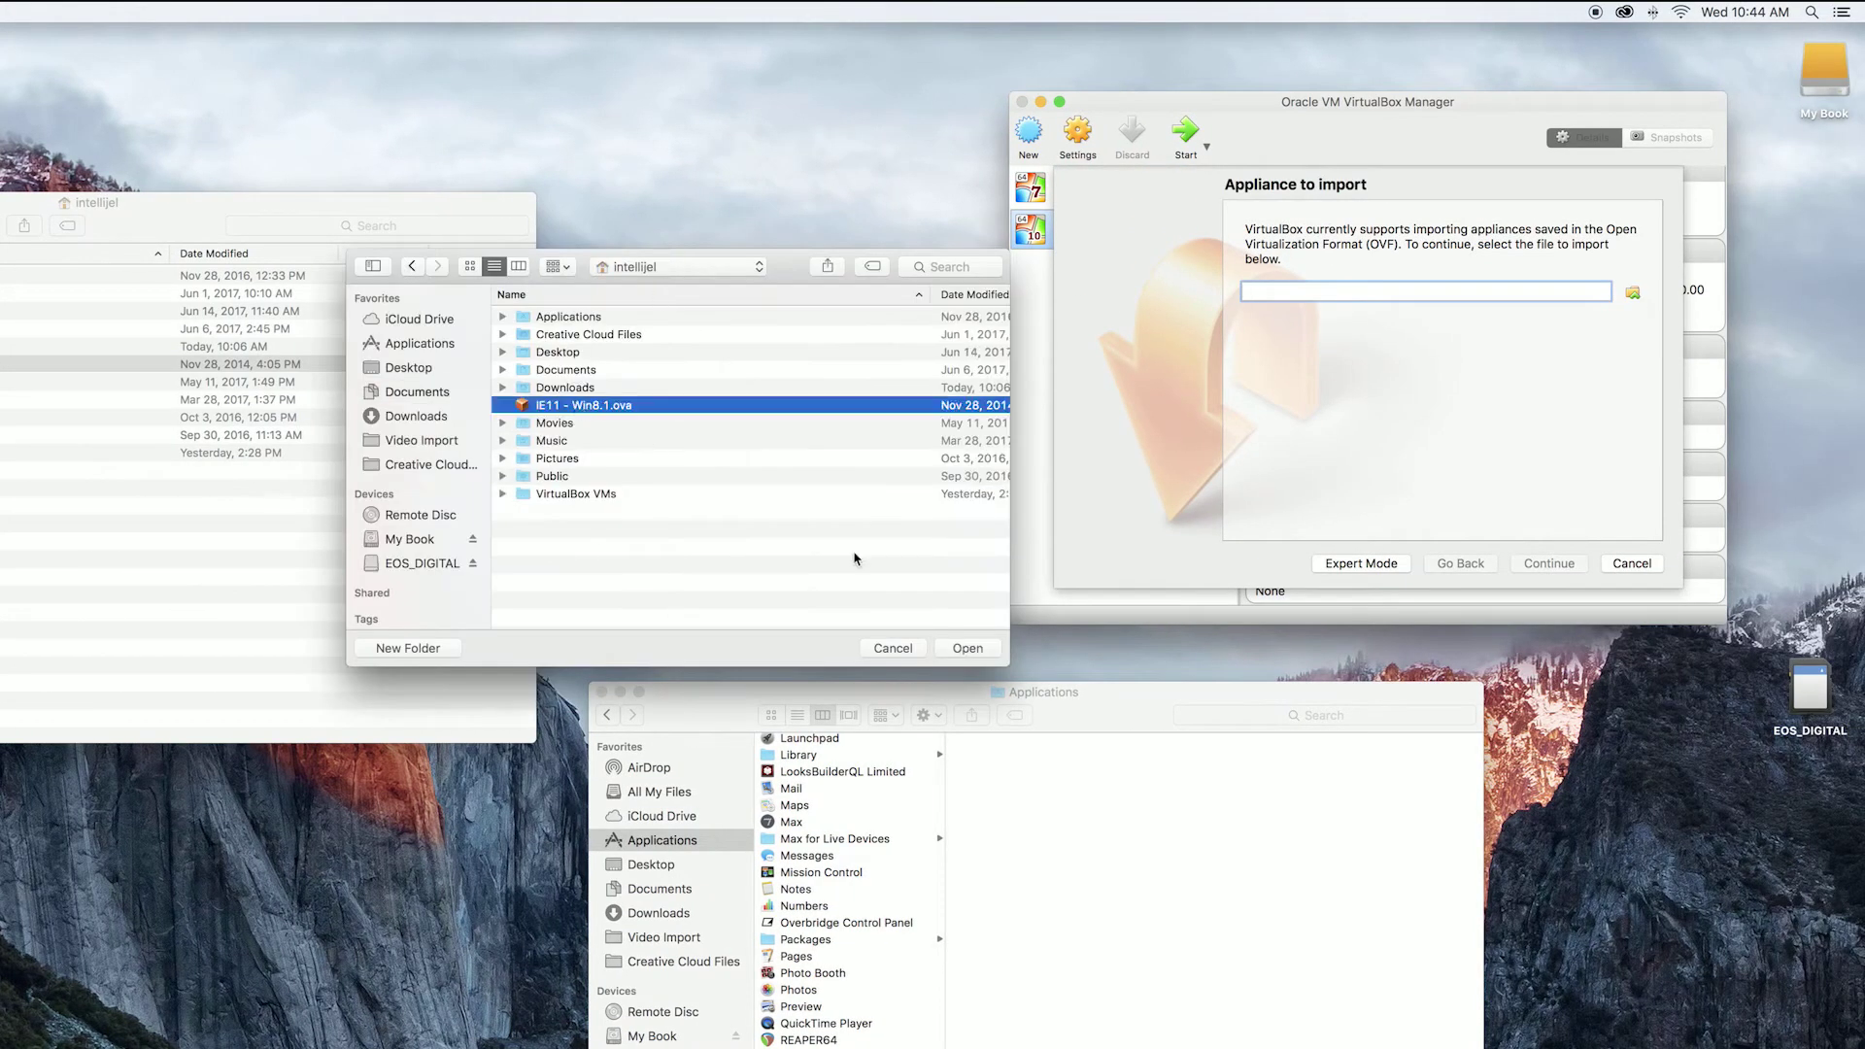
pyautogui.click(969, 648)
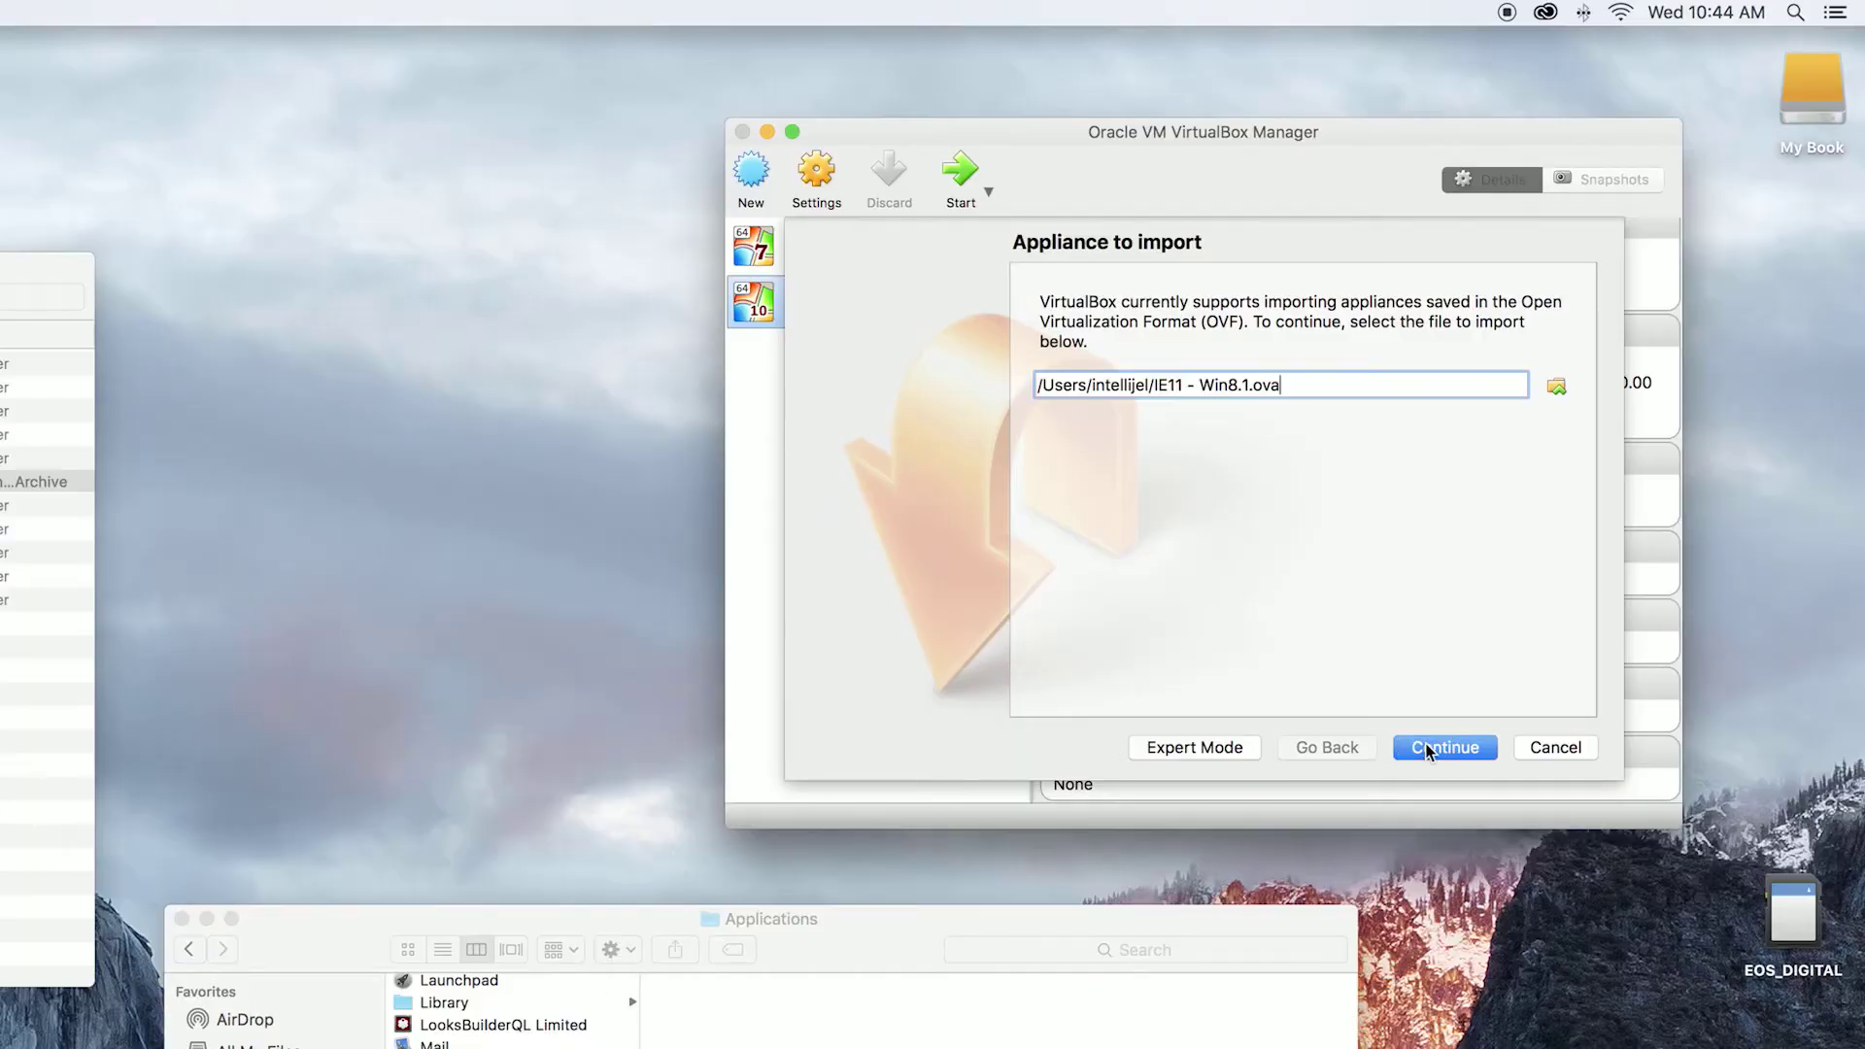
pyautogui.click(1427, 749)
pyautogui.click(1454, 749)
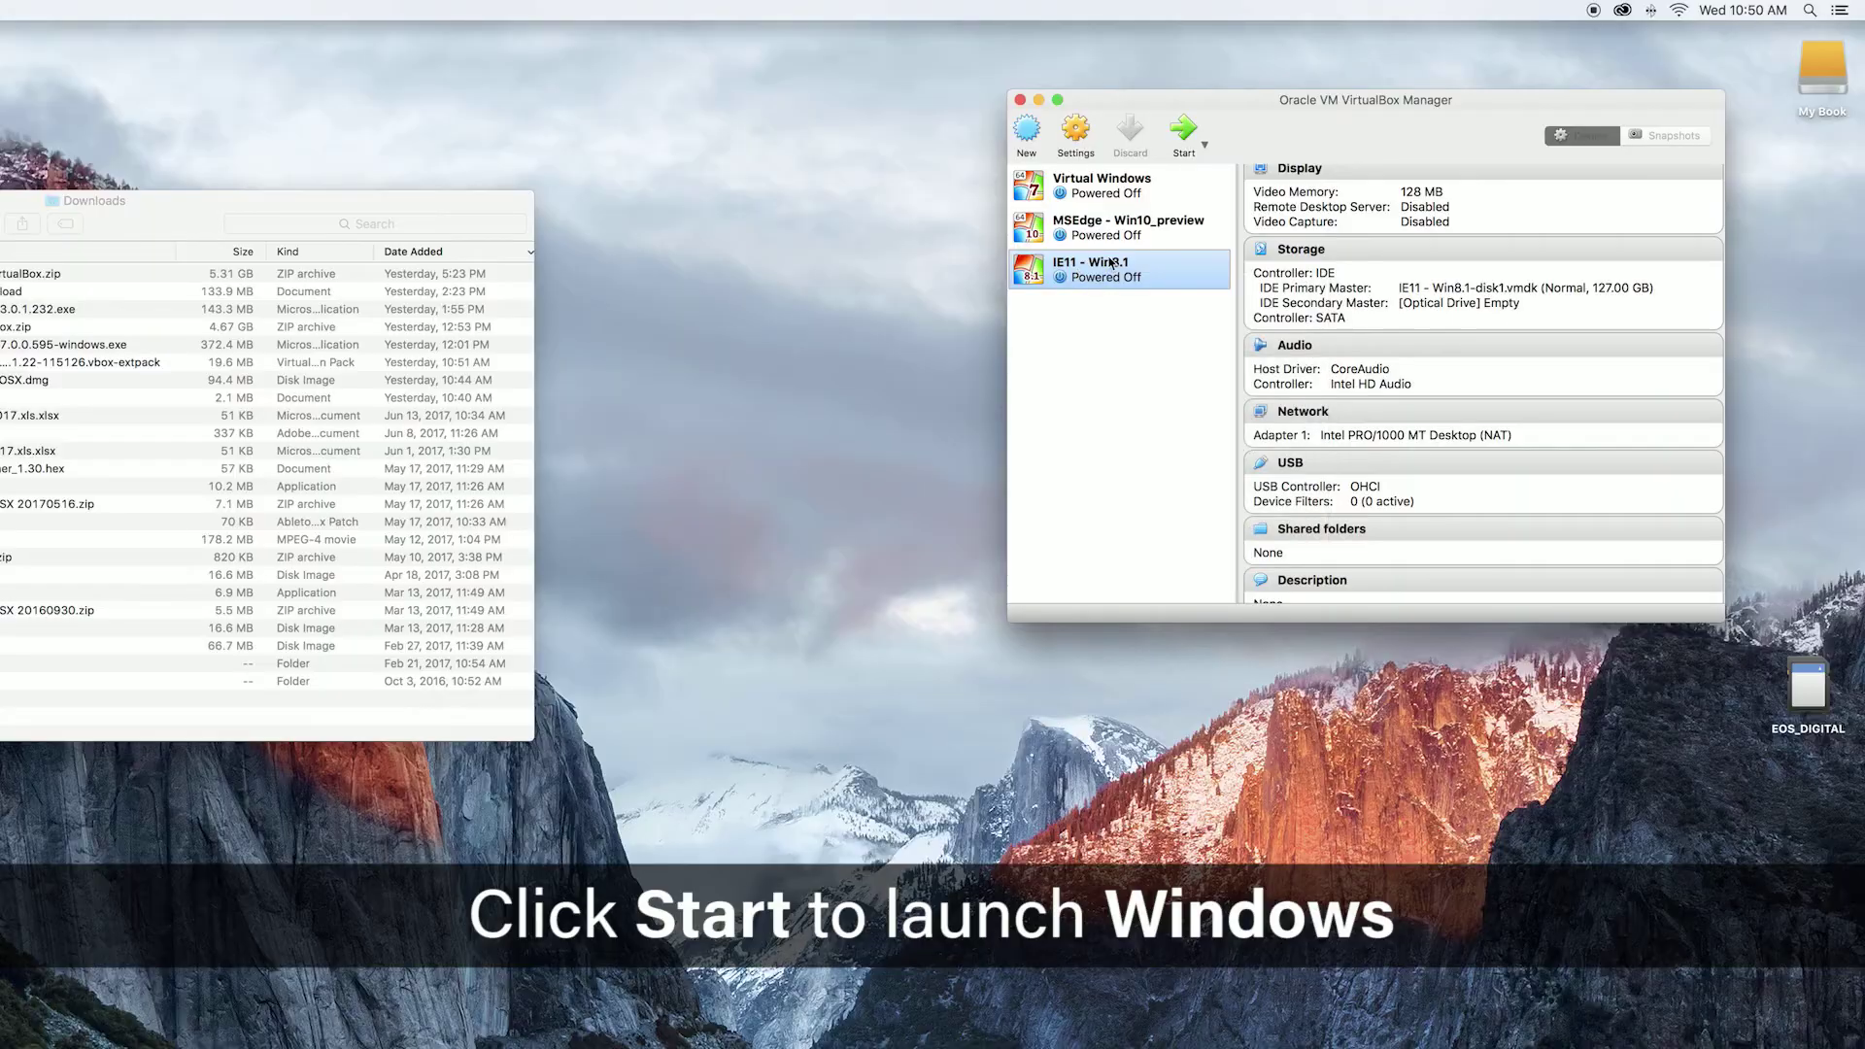
# Step: Start the IE11 - Win8.1 virtual machine and rearrange the desktop windows so its window is unobstructed
pyautogui.click(1185, 131)
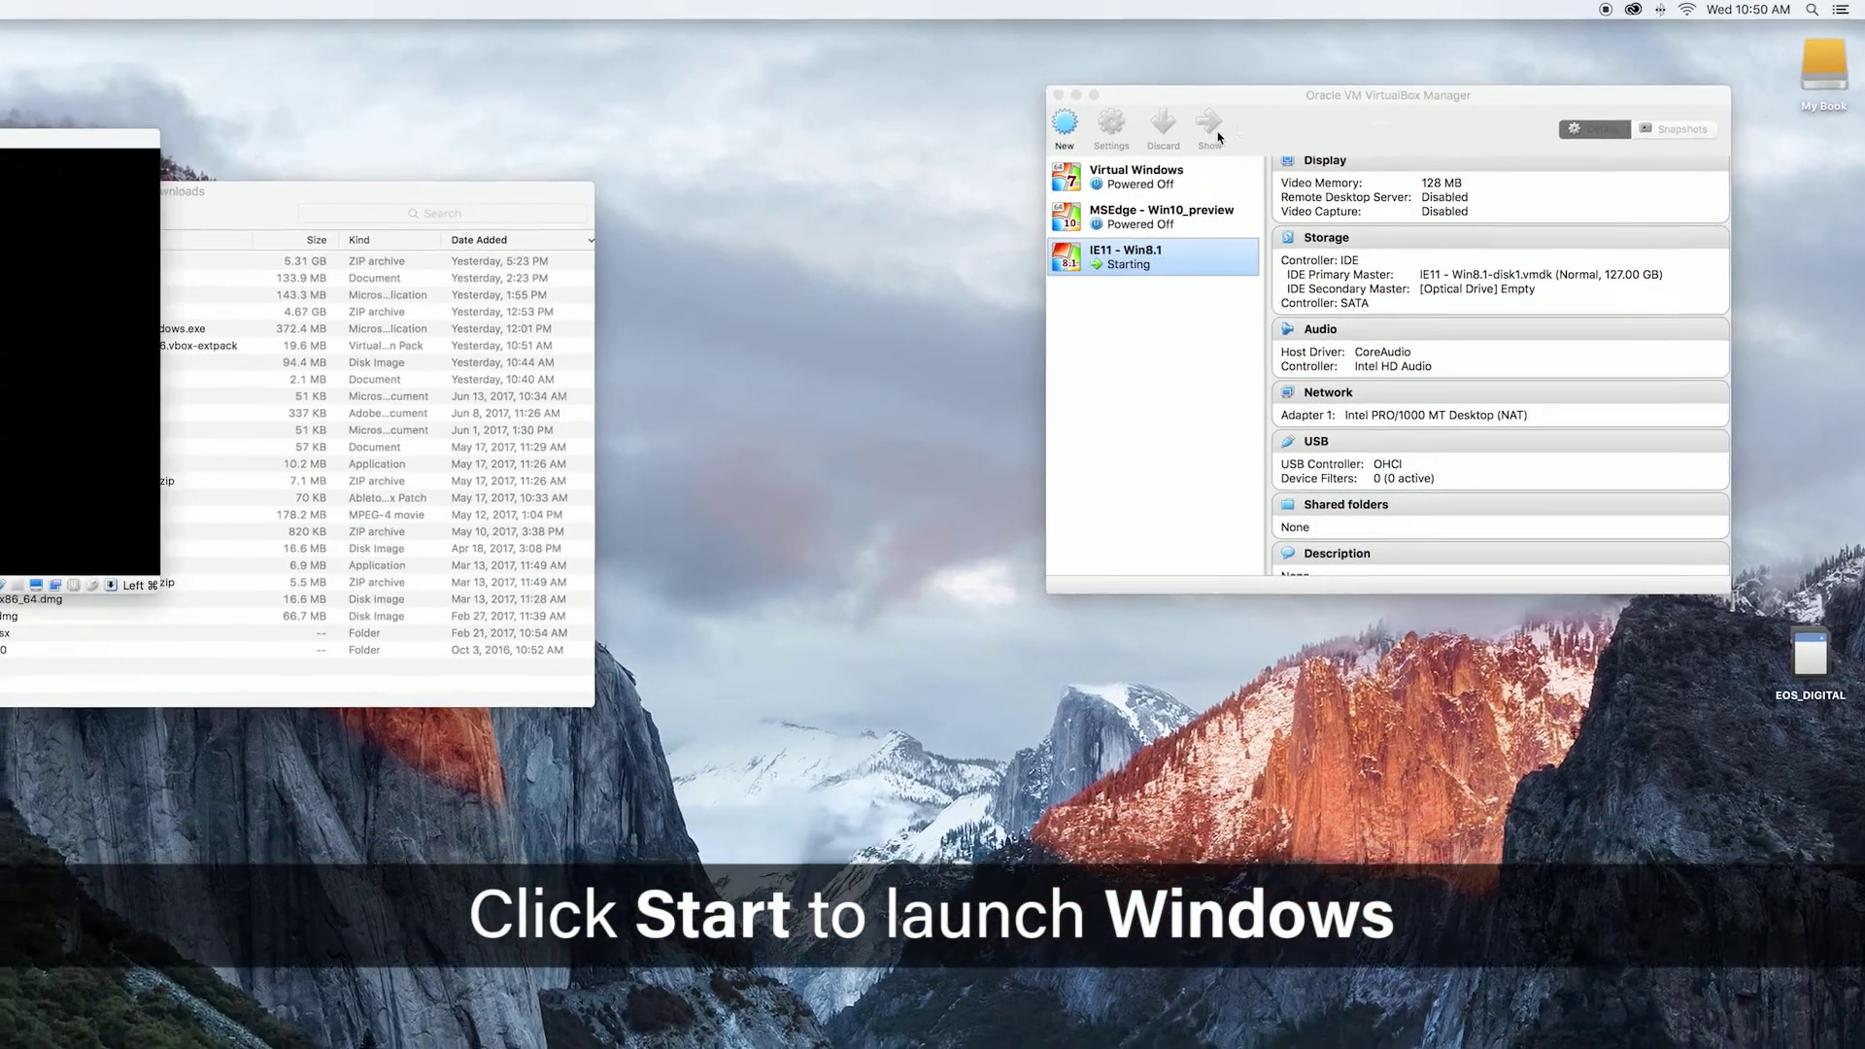
pyautogui.moveTo(58, 138); pyautogui.dragTo(492, 591)
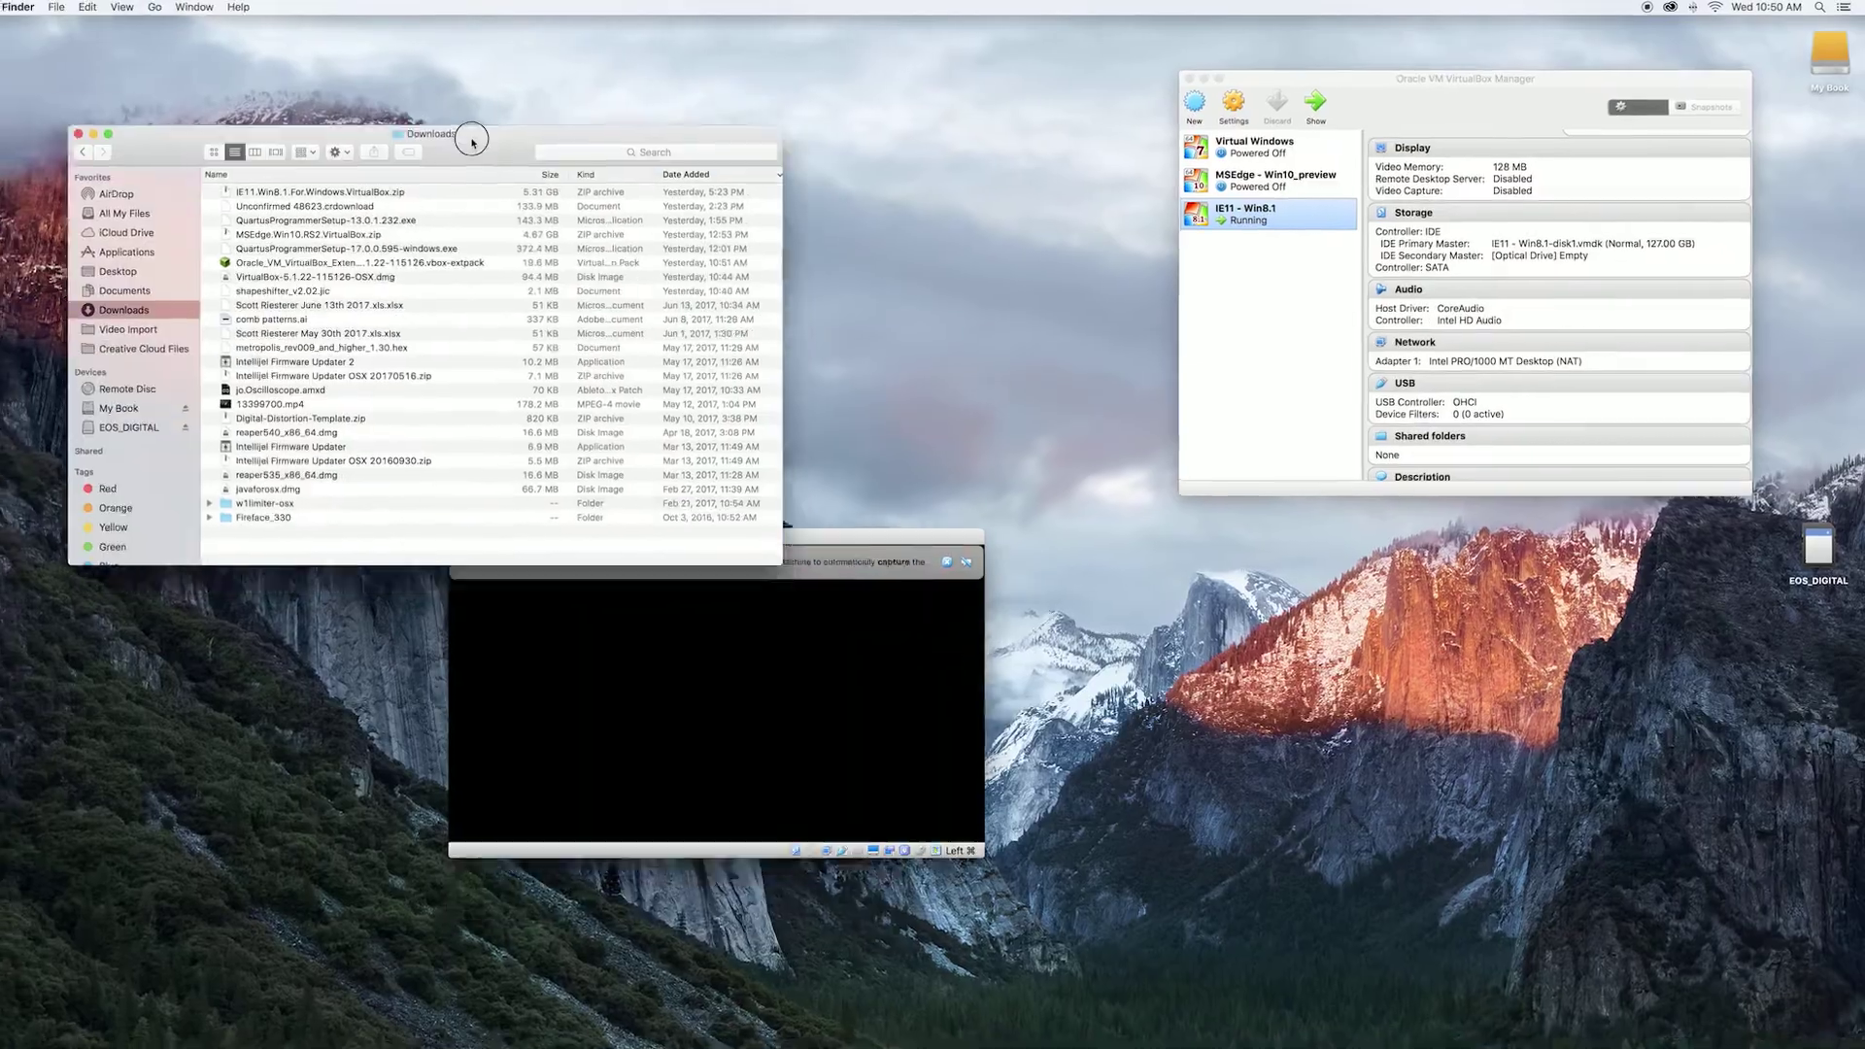
pyautogui.moveTo(470, 146); pyautogui.dragTo(446, 30)
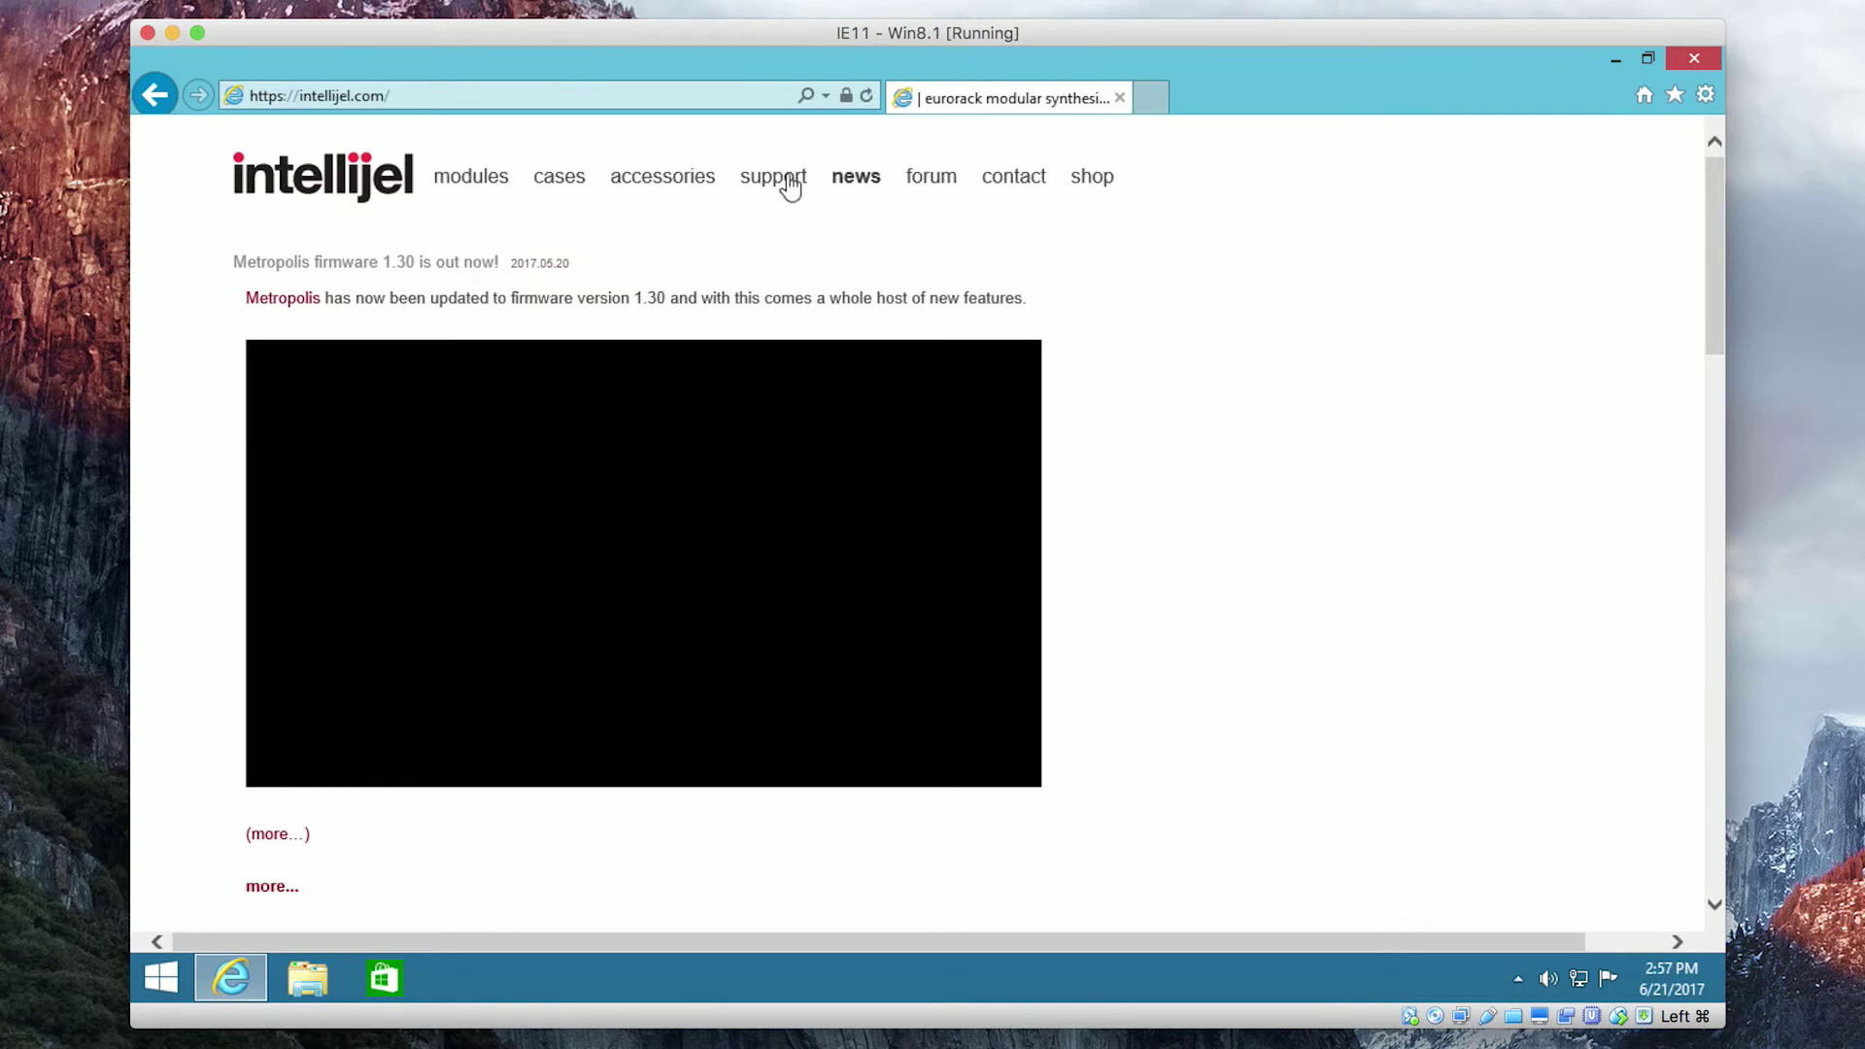
# Step: Download the Windows 32-bit Quartus Programmer from the FPGA section of Intellijel's firmware page and run its installer
pyautogui.moveTo(789, 187)
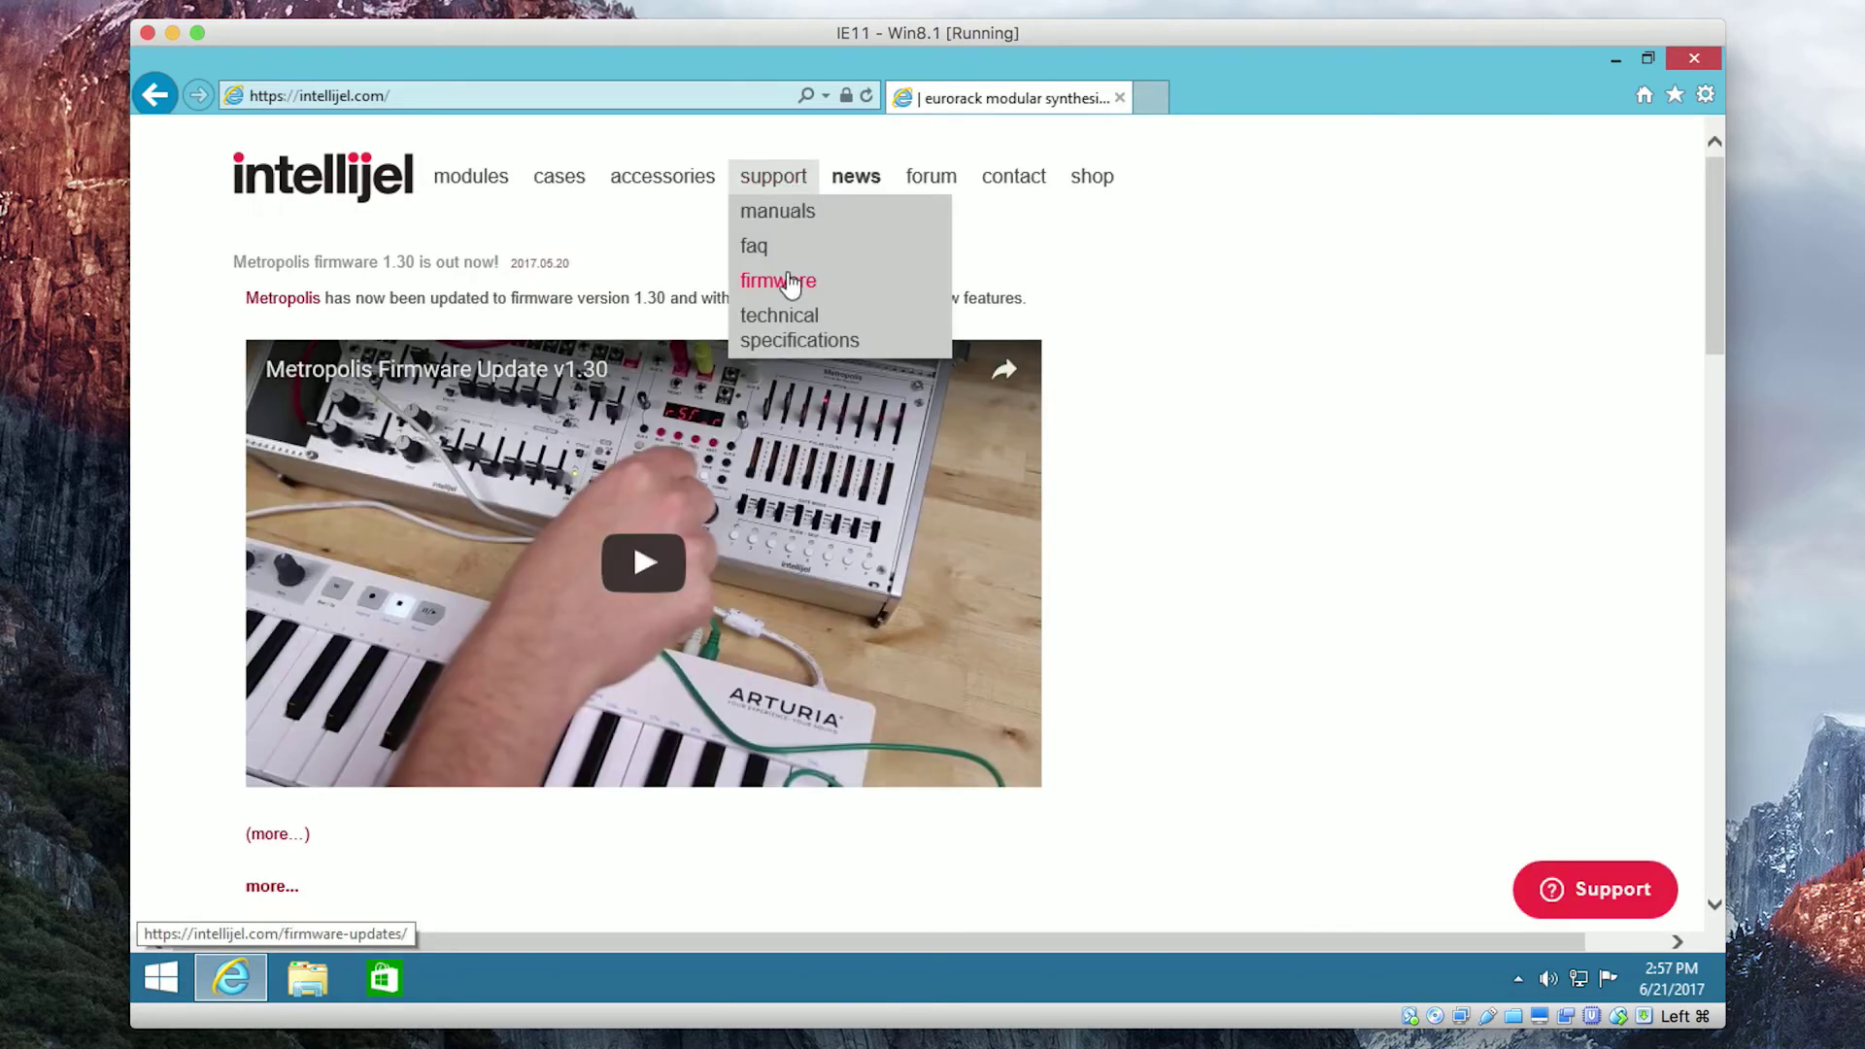
pyautogui.click(789, 282)
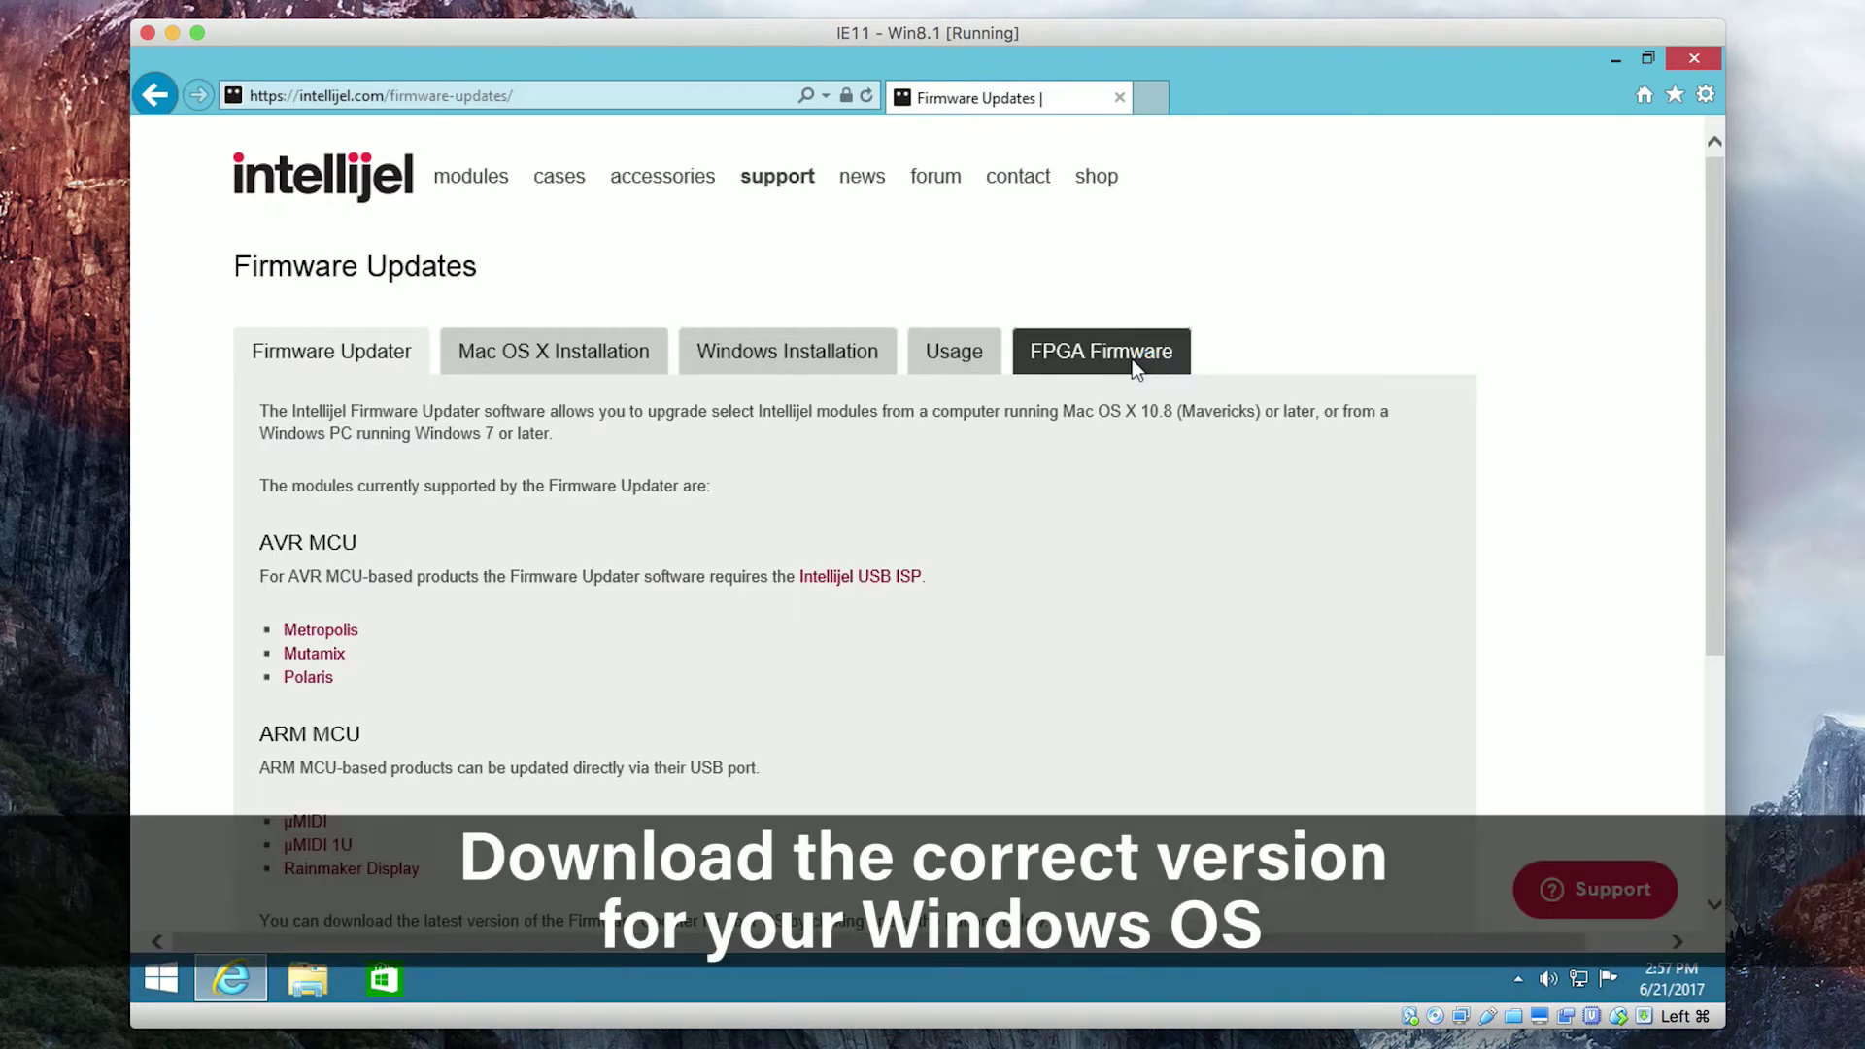
pyautogui.click(1135, 367)
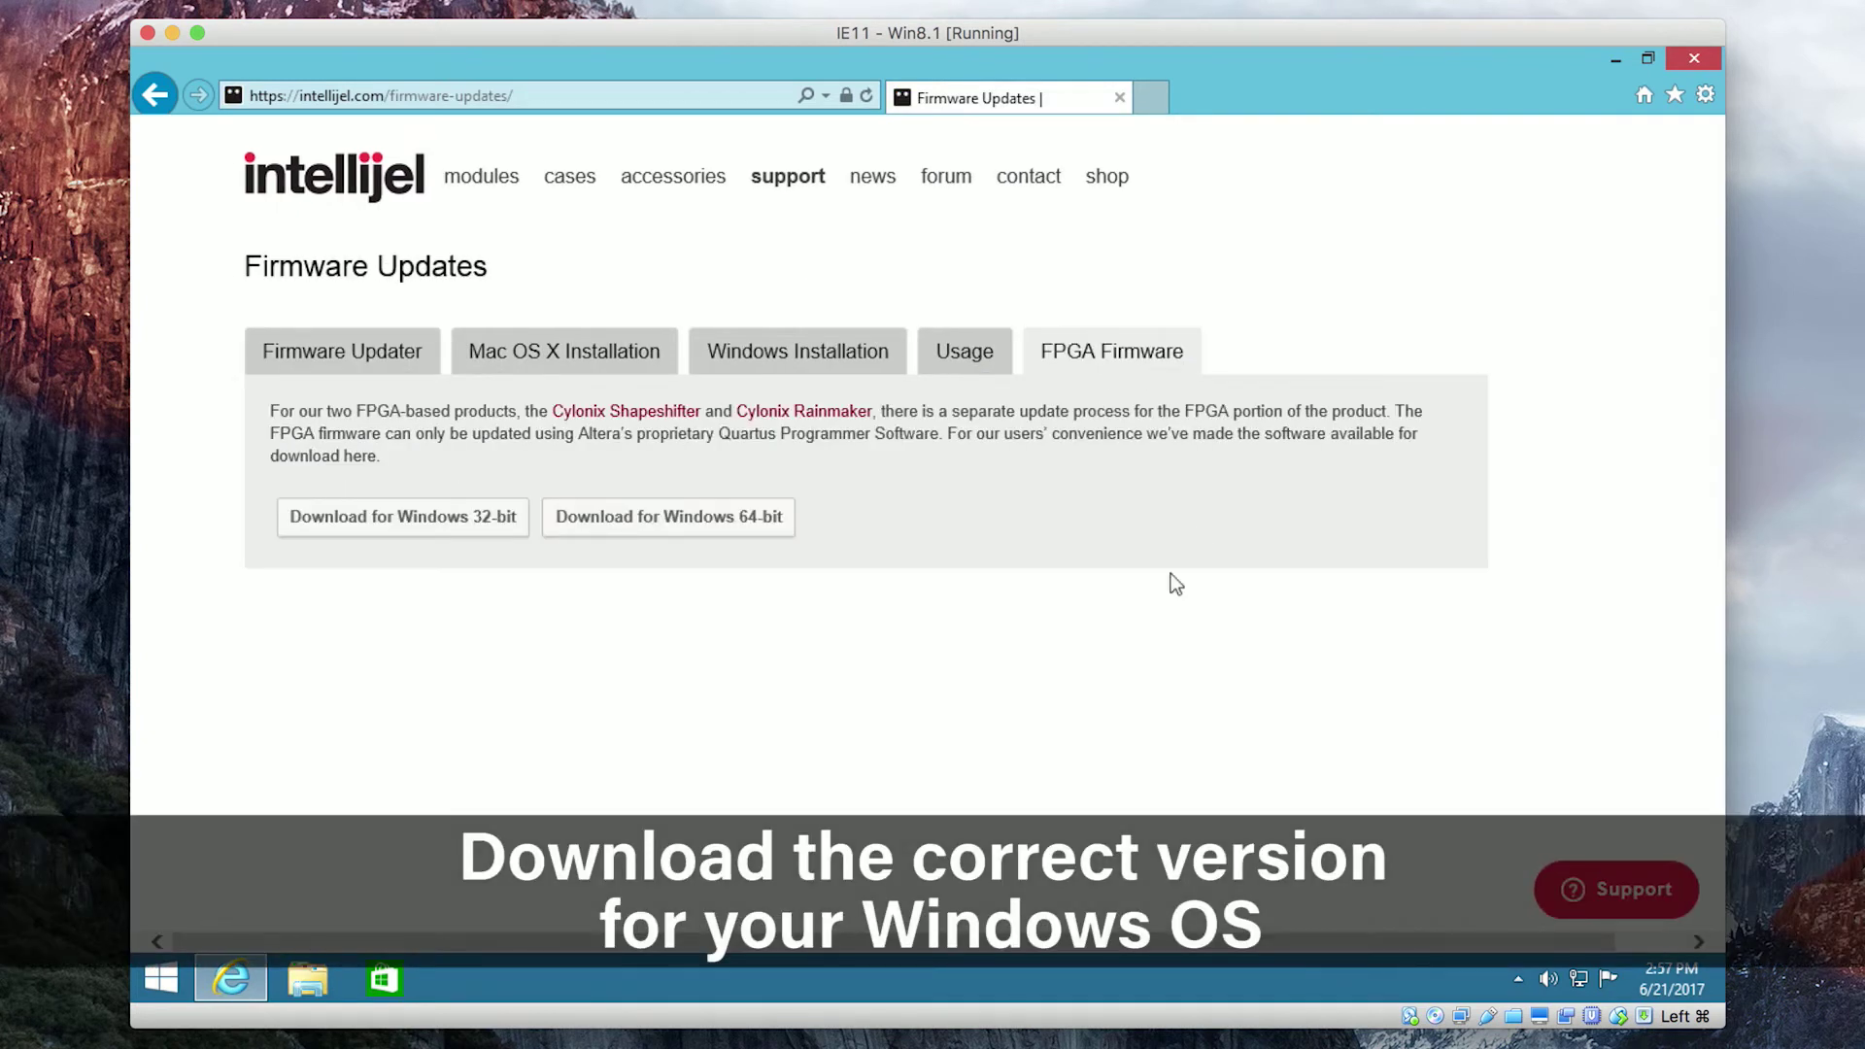
pyautogui.click(435, 521)
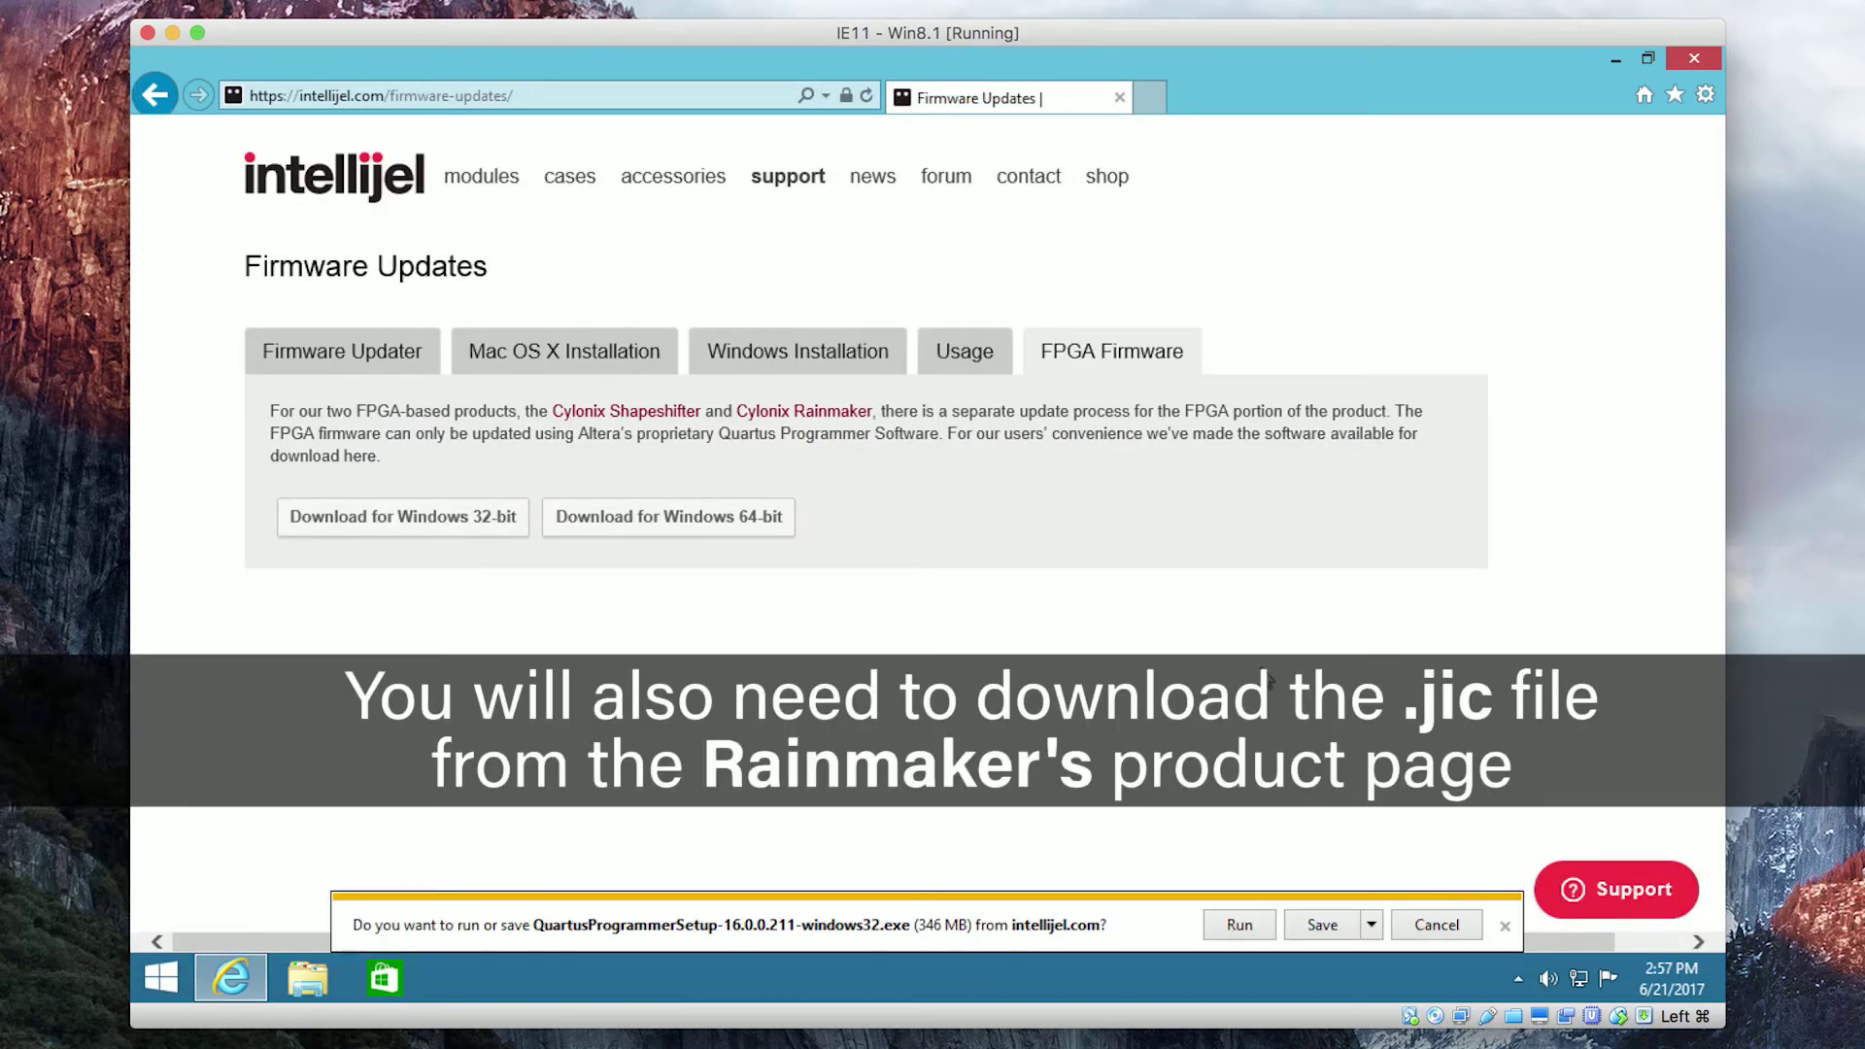
pyautogui.click(1239, 924)
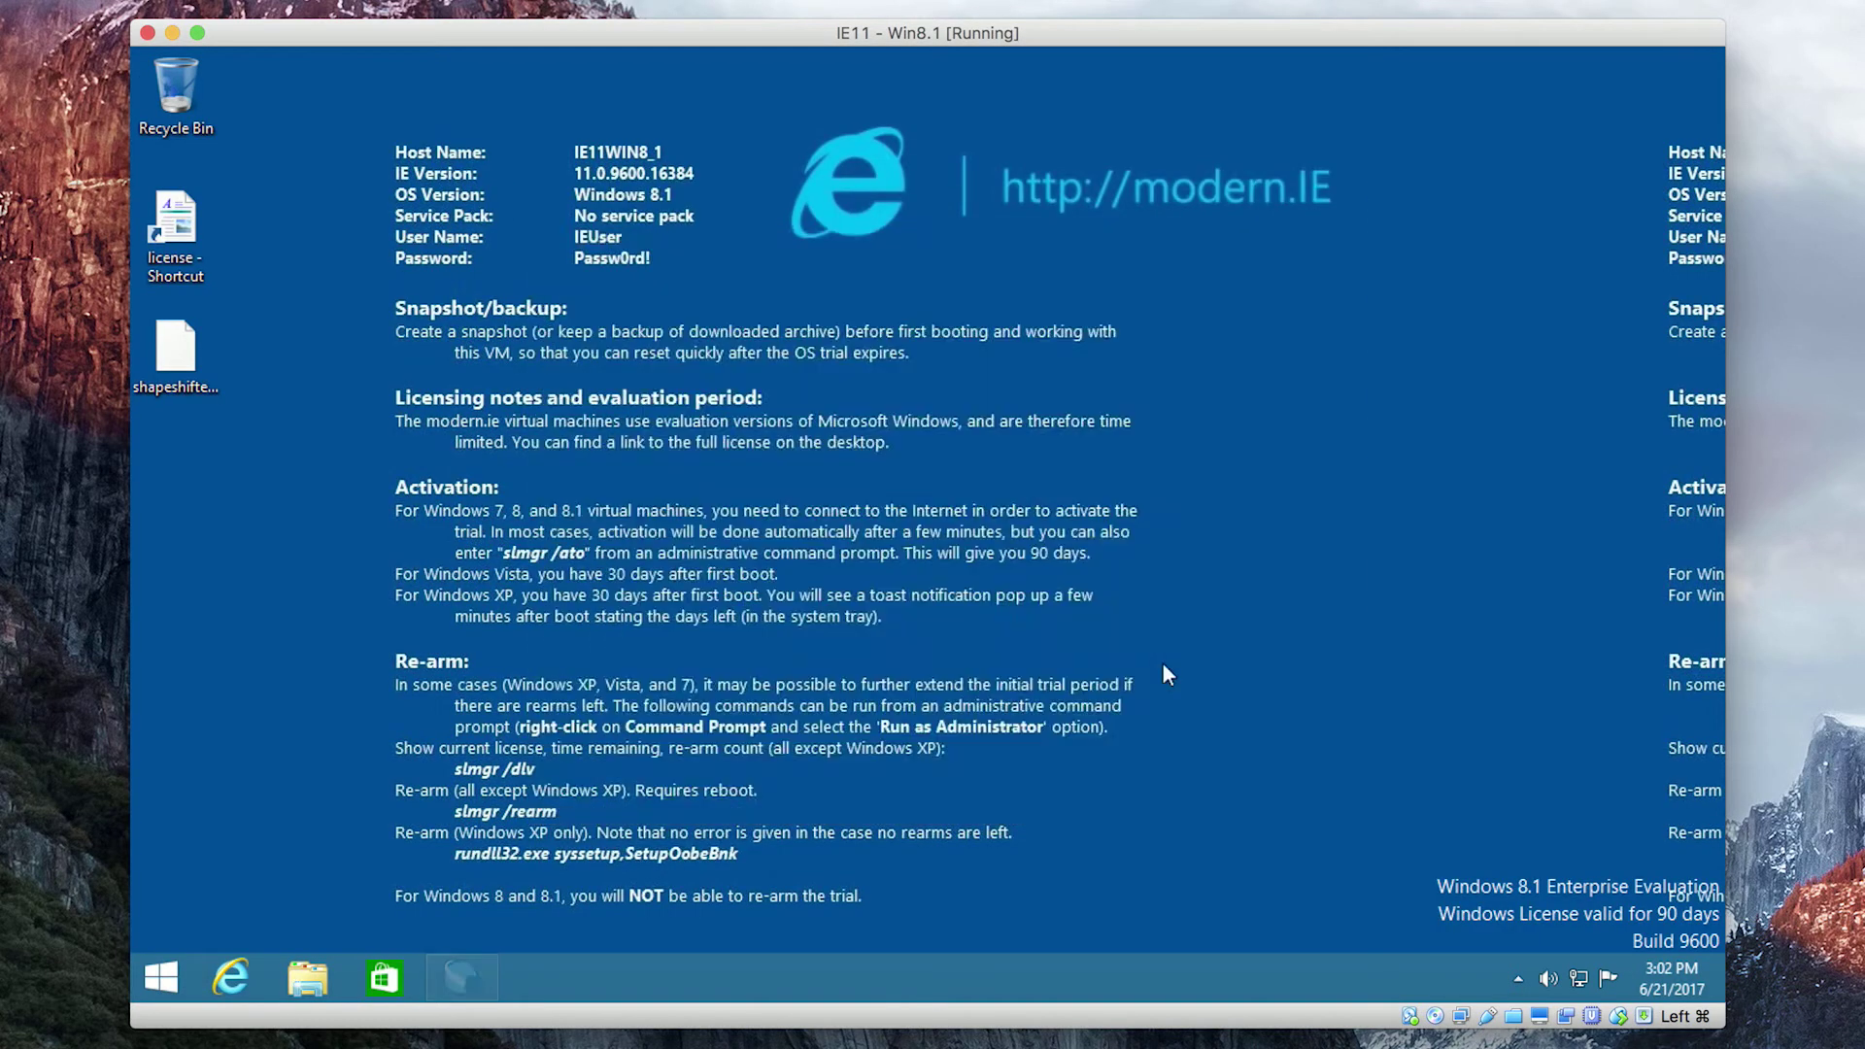
# Step: Install Quartus Prime Programmer and Tools 16.0, accepting the license and the C:\altera\16.0 directory, and finish with all launch options enabled
pyautogui.click(1196, 826)
pyautogui.click(732, 701)
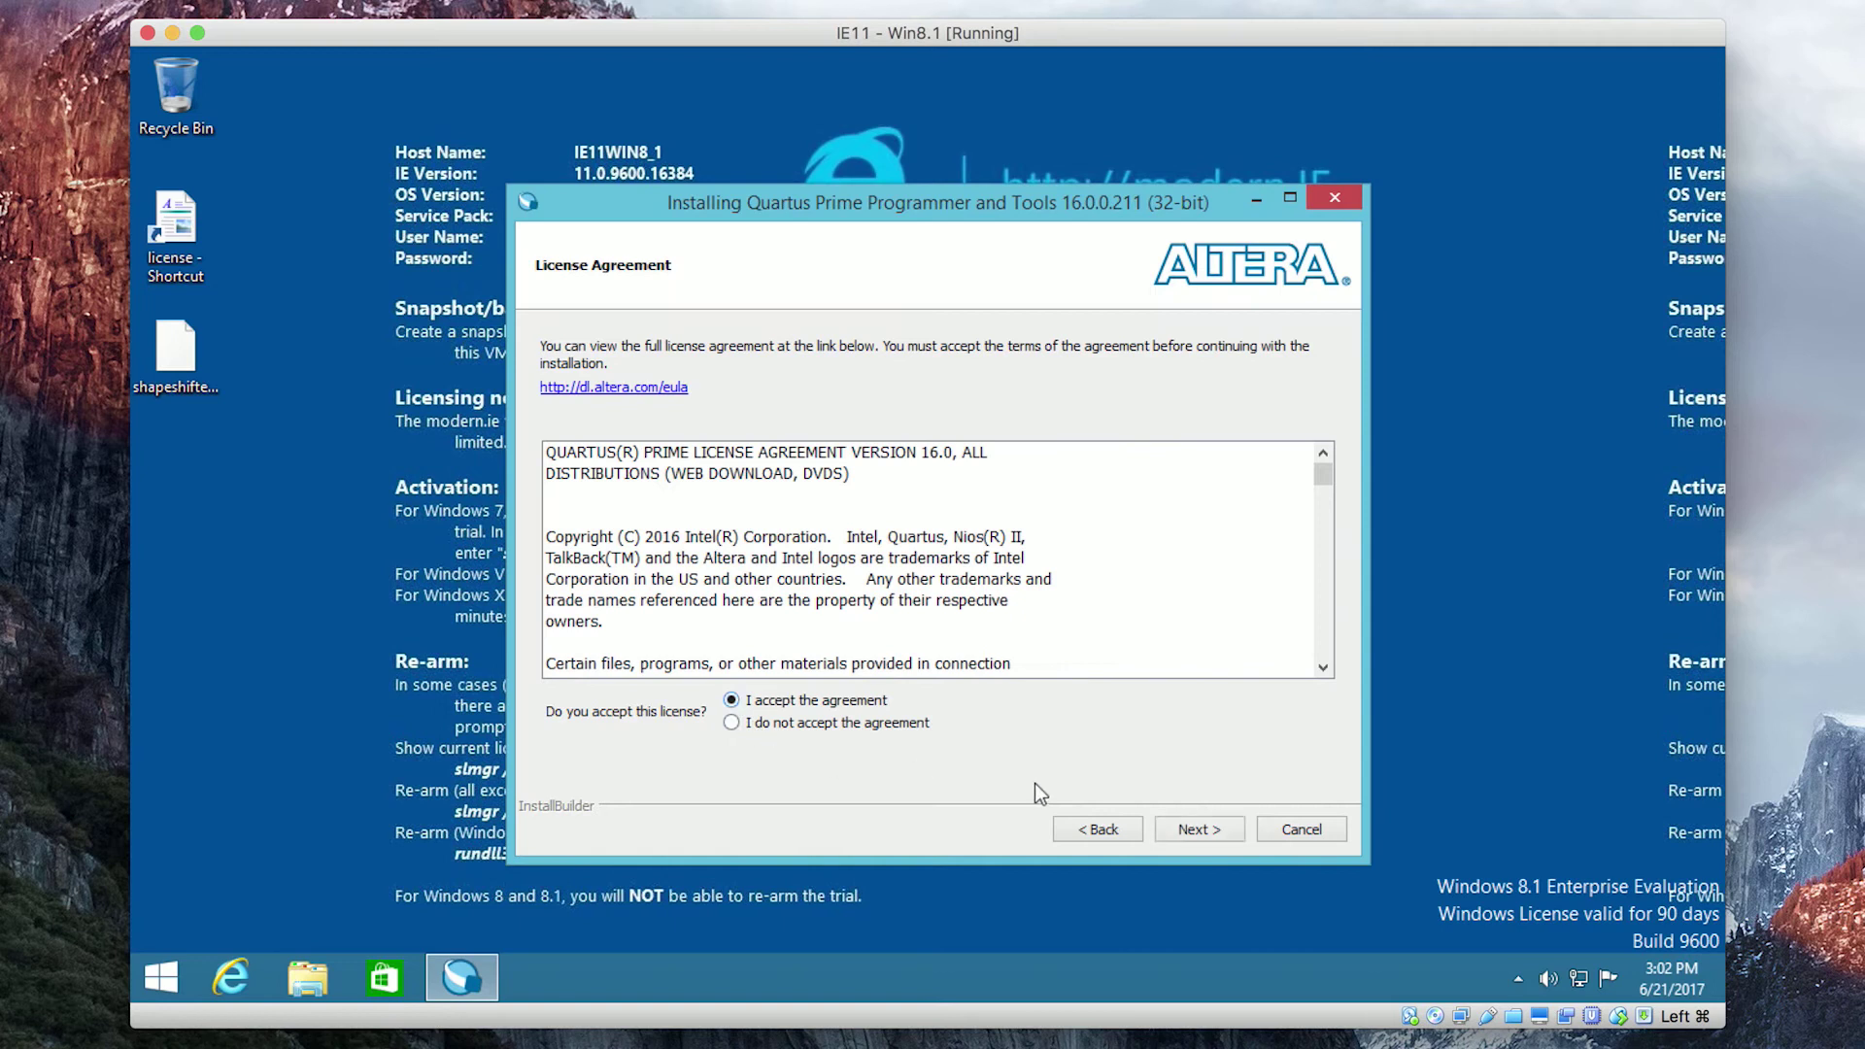
pyautogui.click(1186, 828)
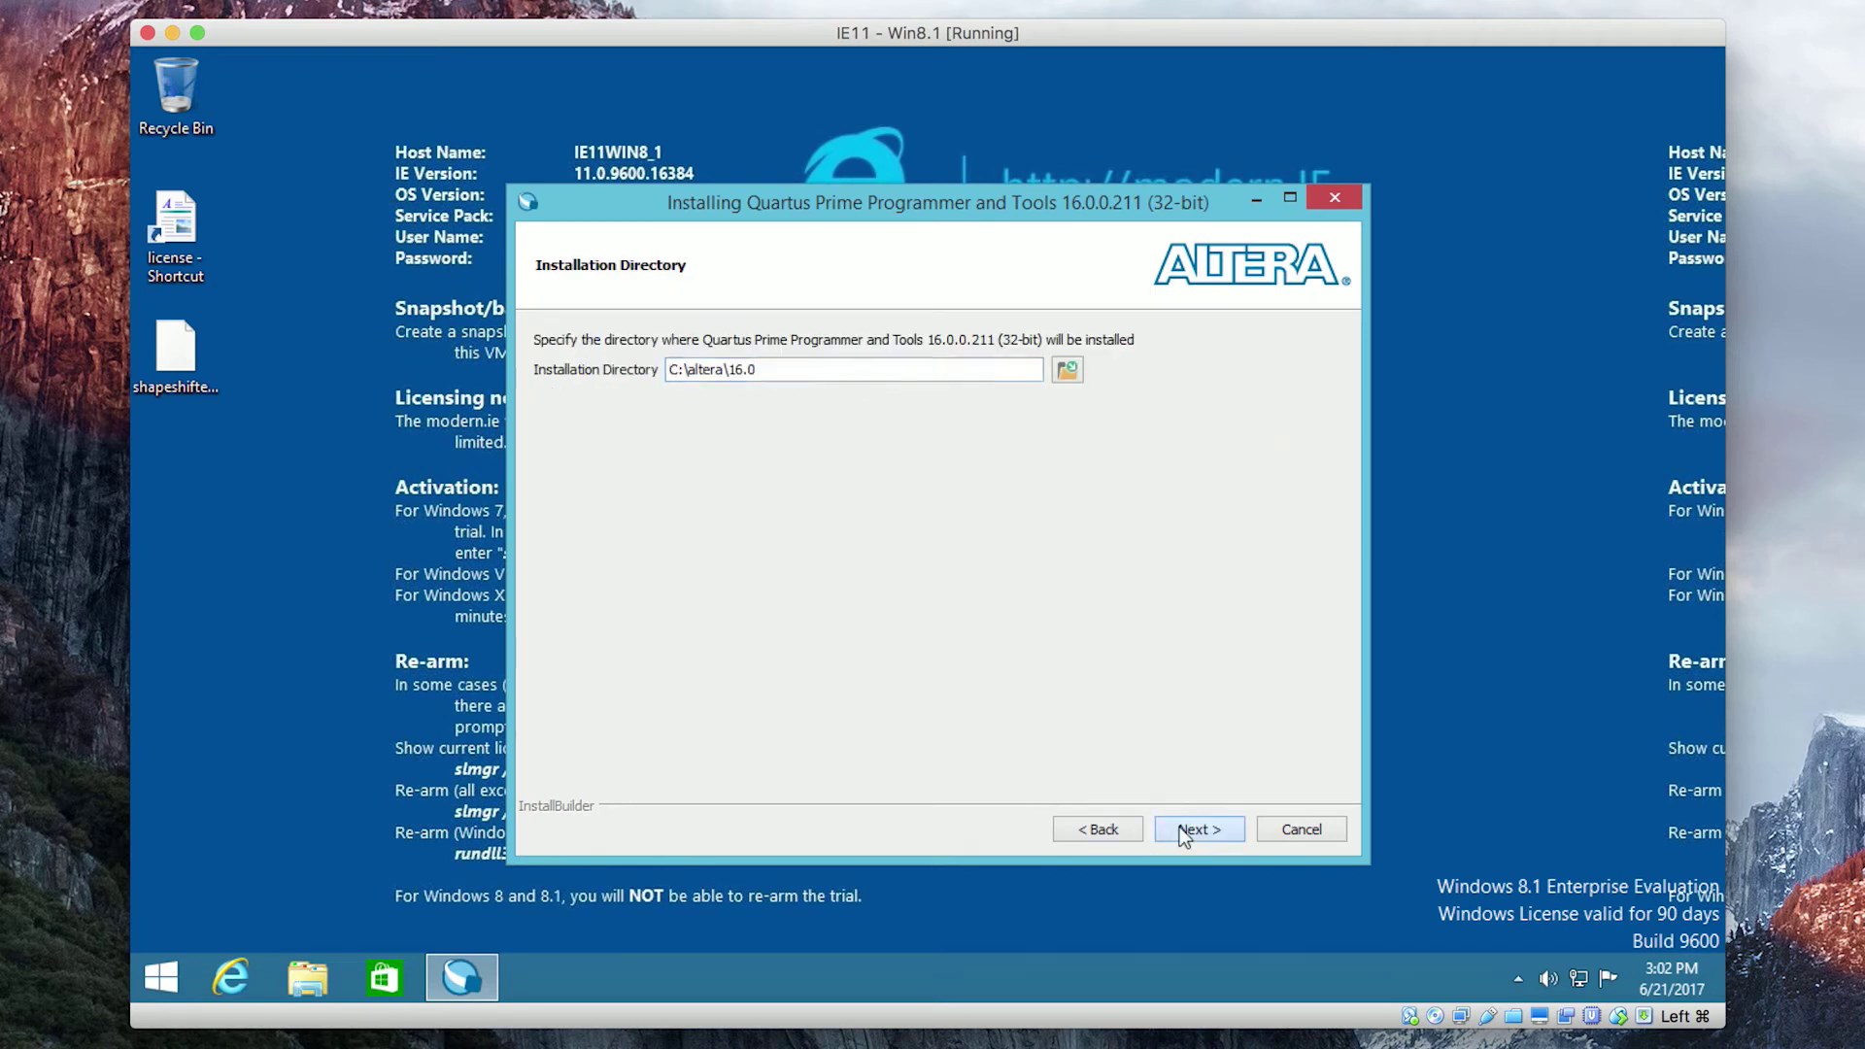
pyautogui.click(1181, 828)
pyautogui.click(1180, 828)
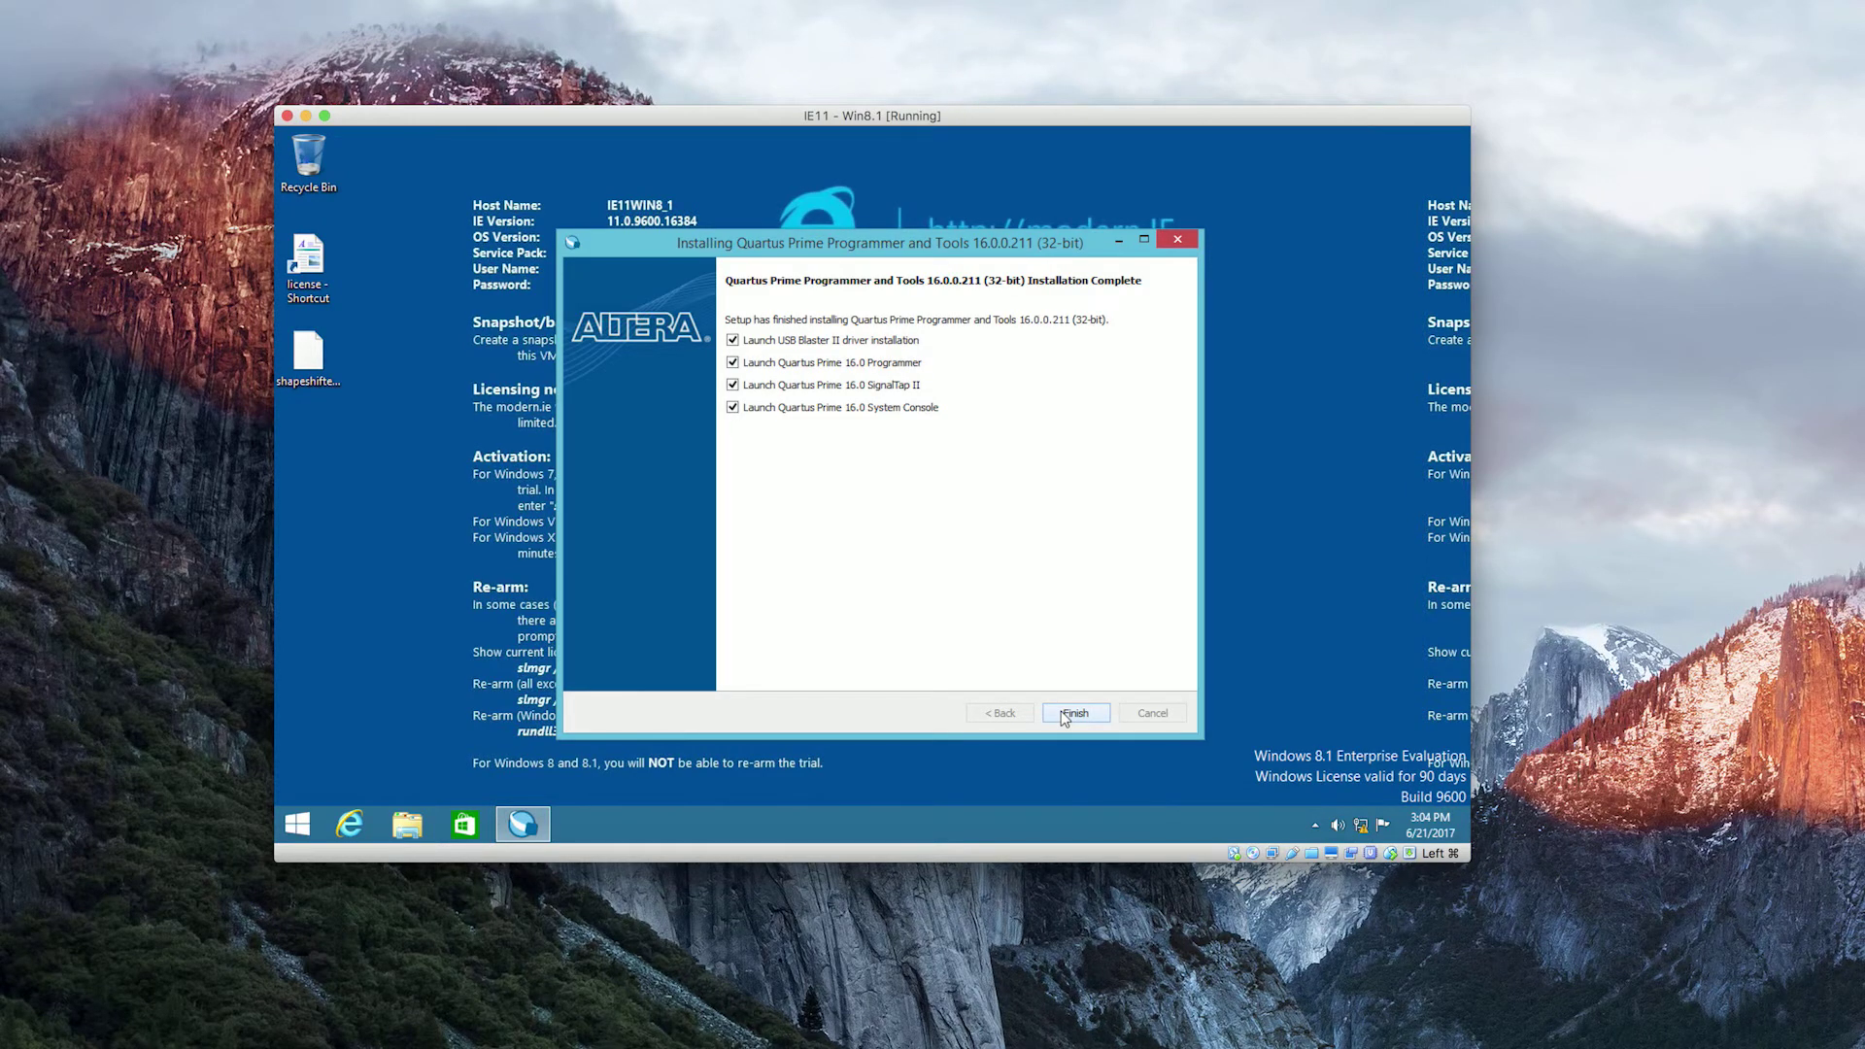
pyautogui.click(1073, 713)
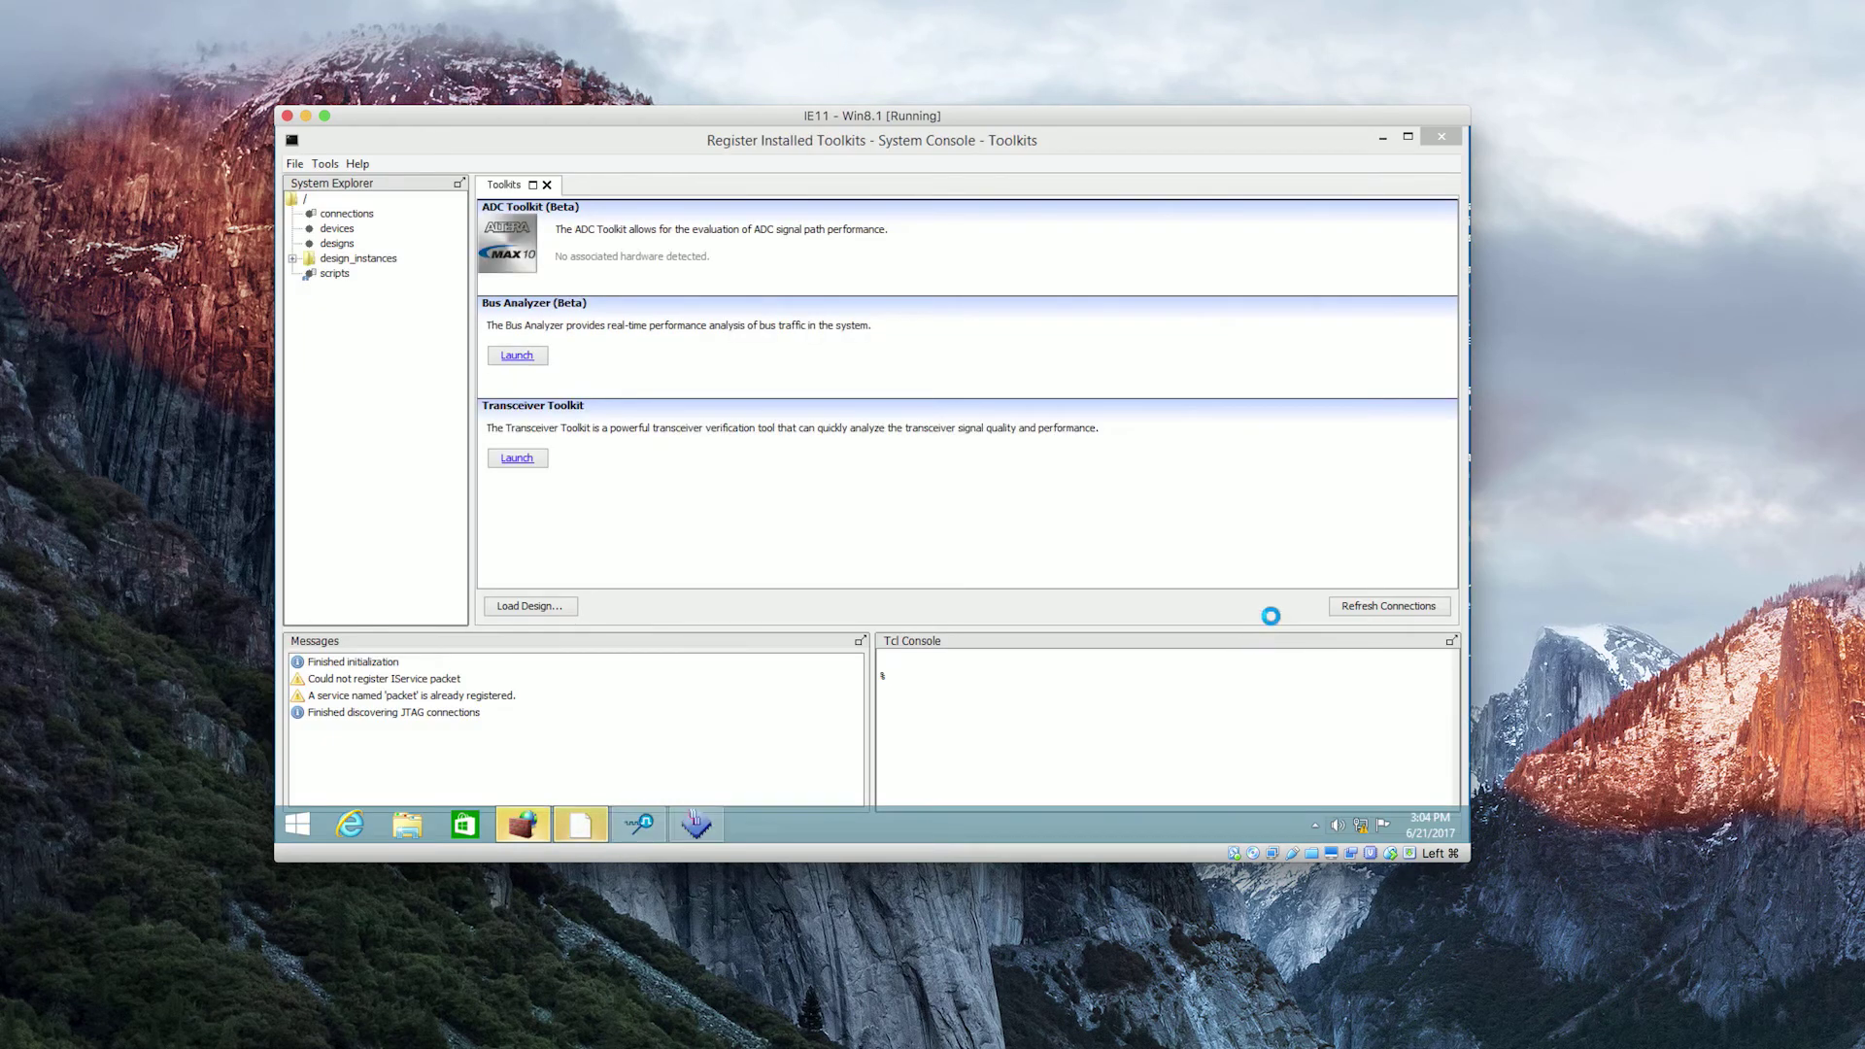
# Step: Allow system-console through Windows Firewall and close the System Console and SignalTap II windows, keeping the Programmer open
pyautogui.click(1442, 139)
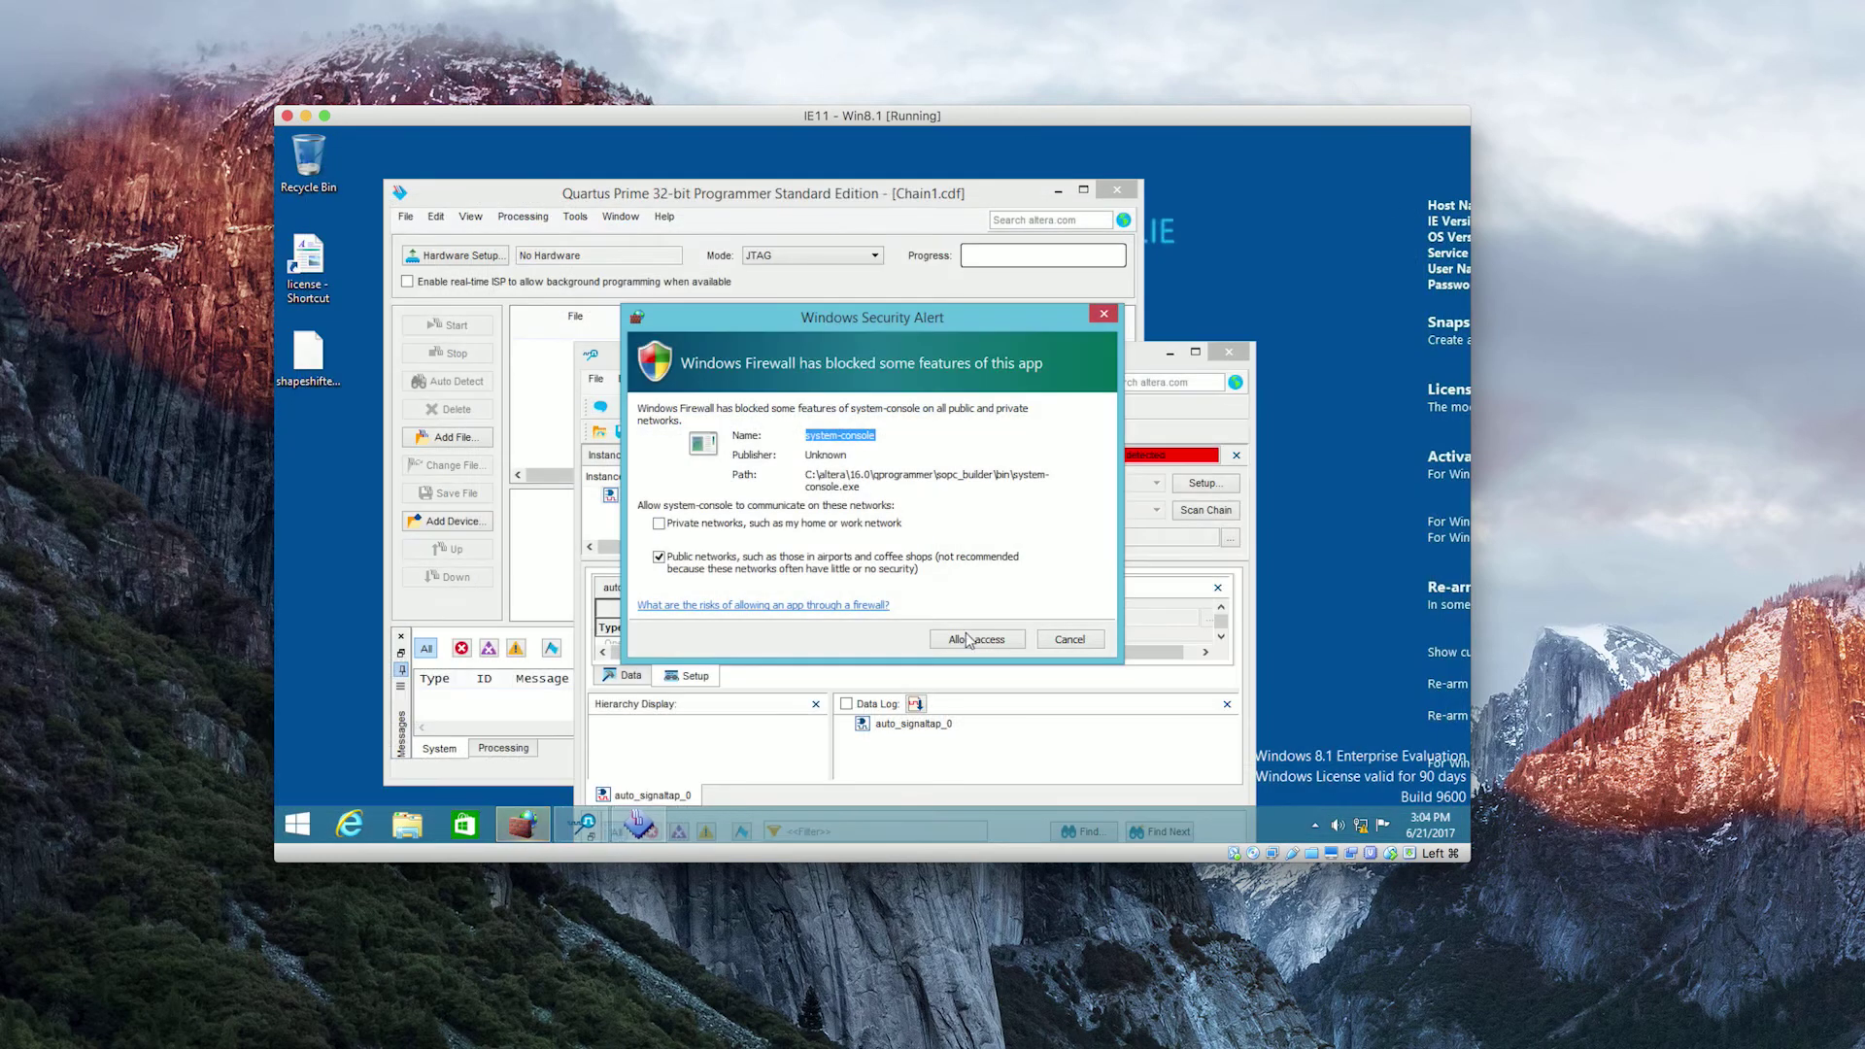
pyautogui.click(962, 641)
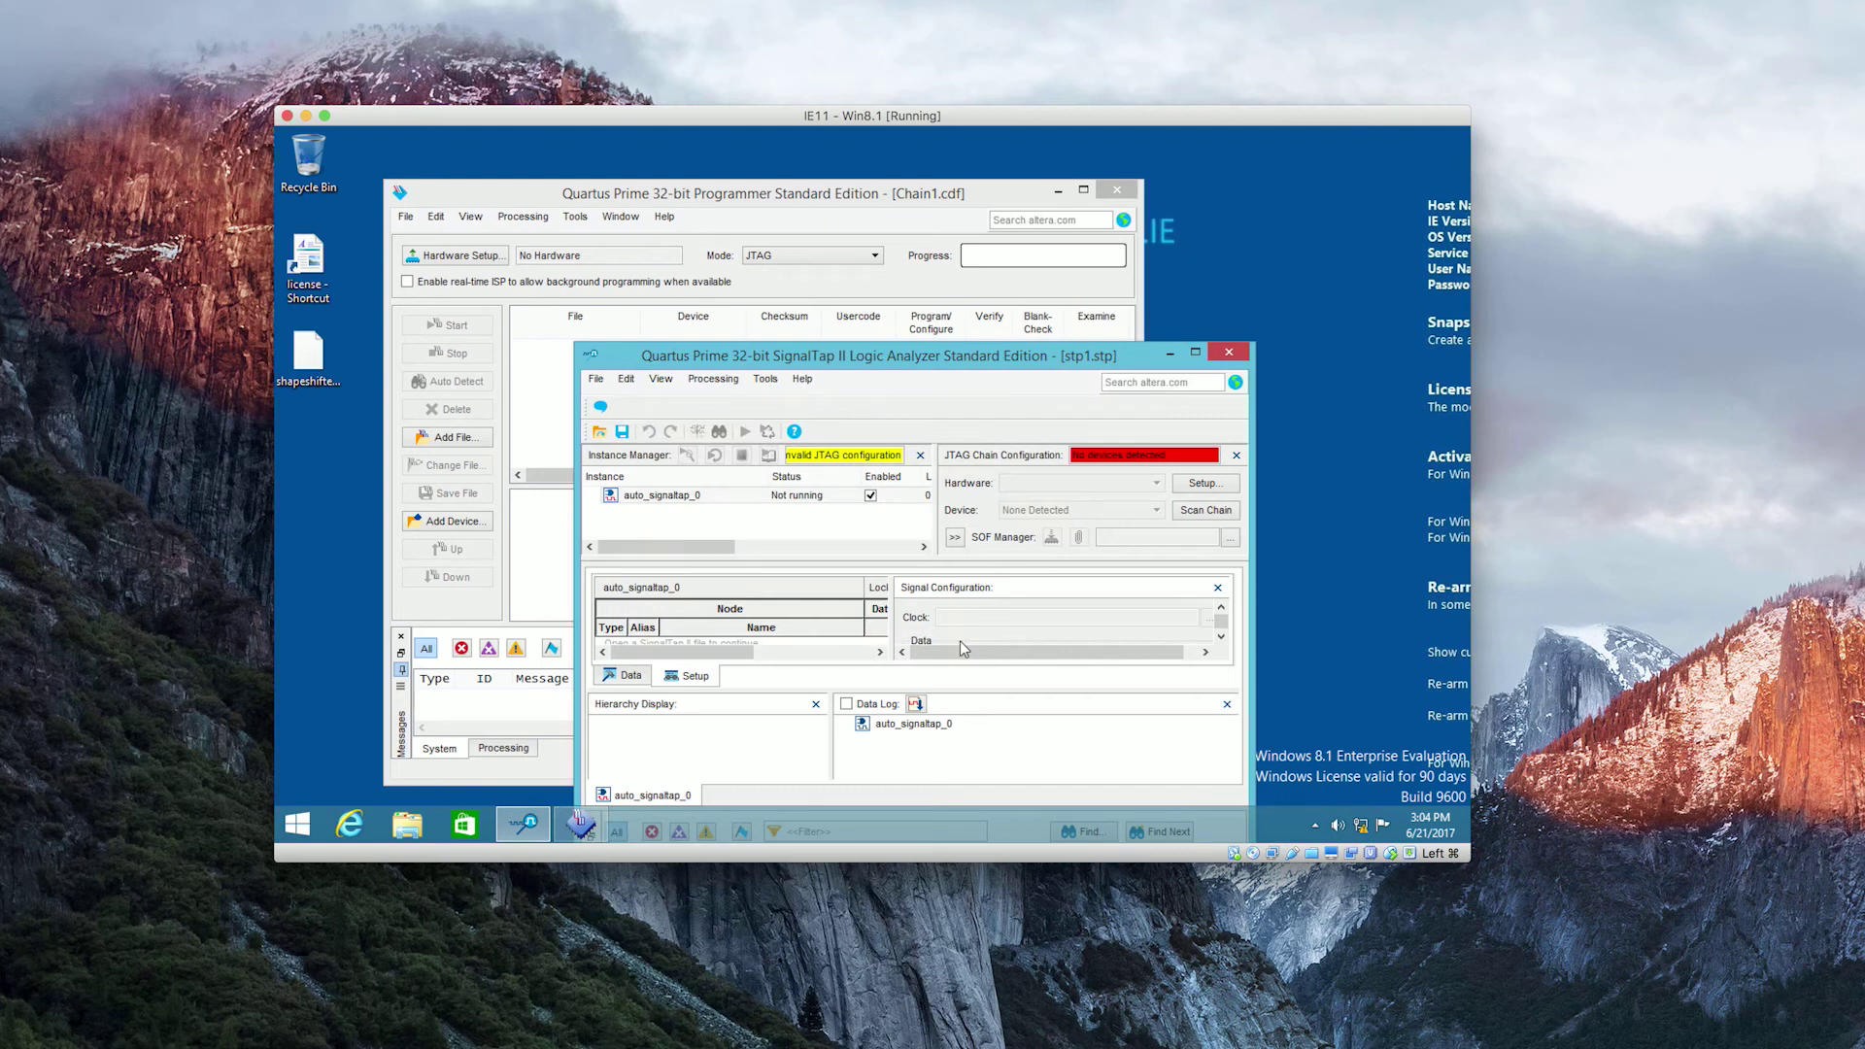
pyautogui.click(1238, 353)
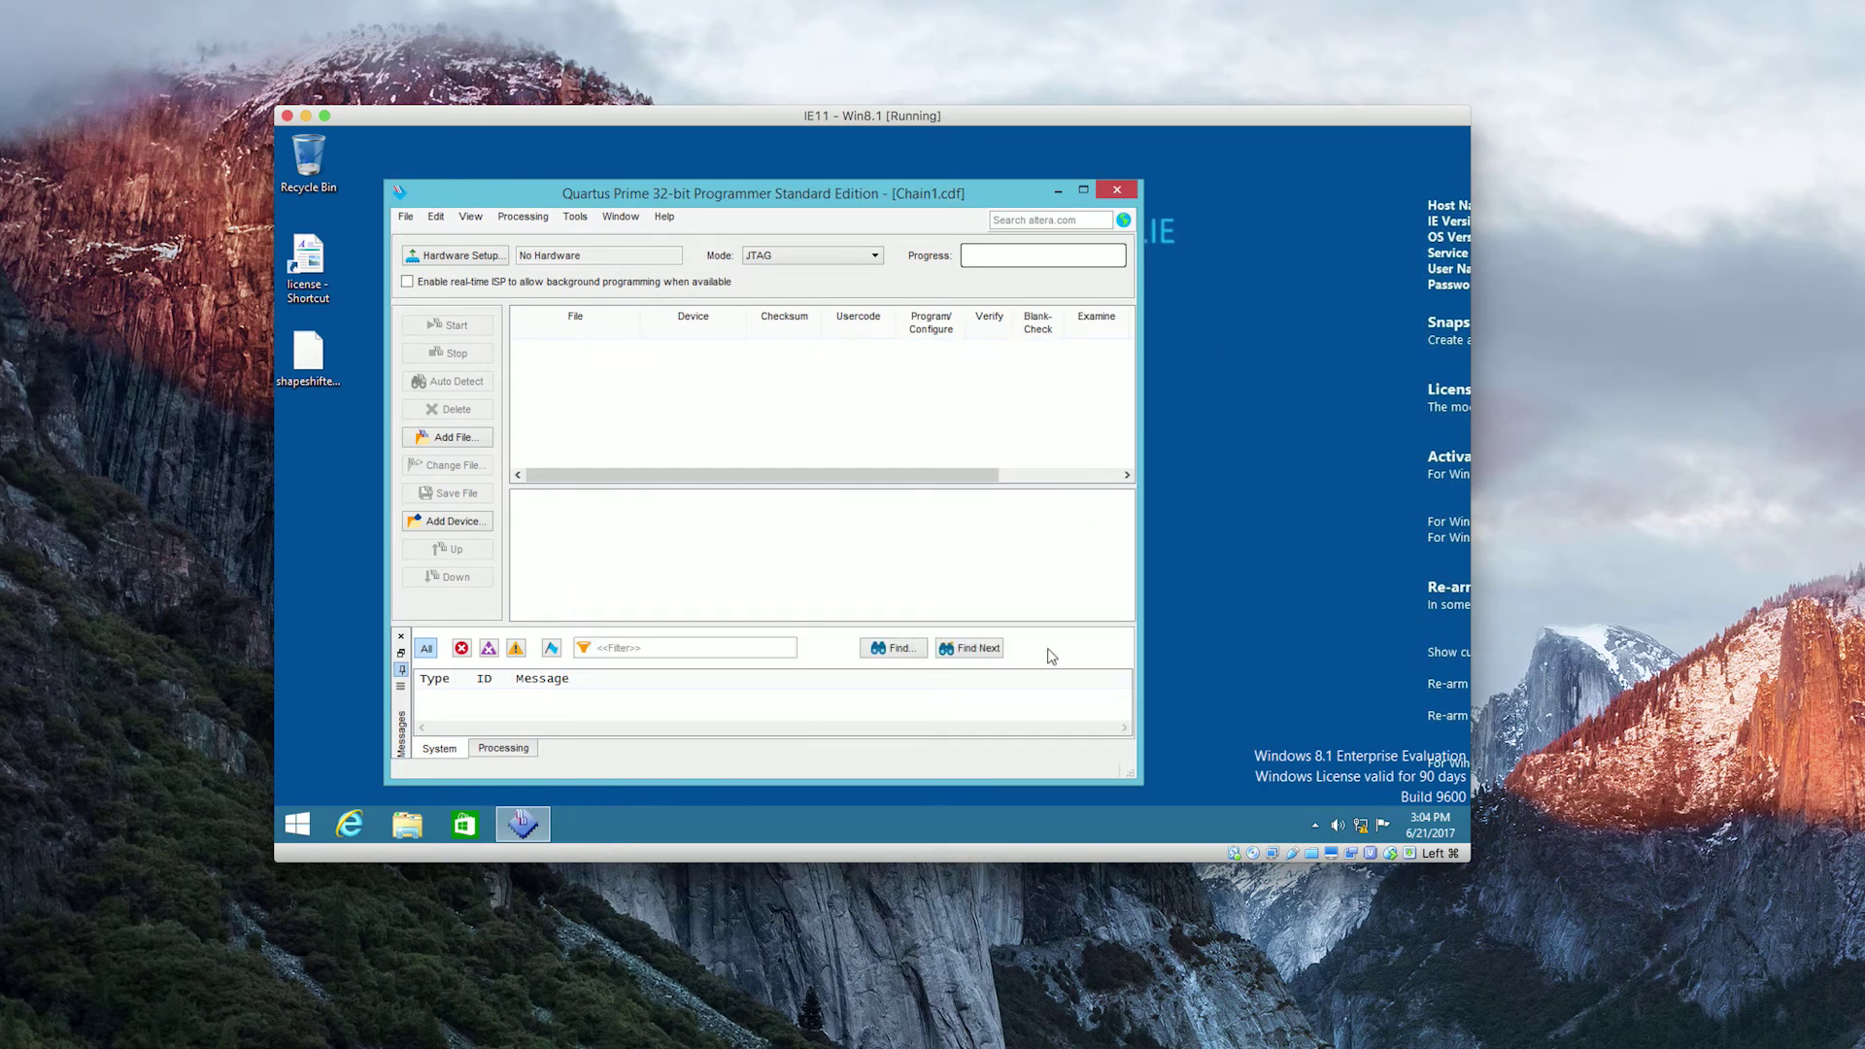
# Step: Reposition the Programmer window and attach the Altera USB-Blaster [0400] USB device to the virtual machine
pyautogui.moveTo(748, 182); pyautogui.dragTo(821, 157)
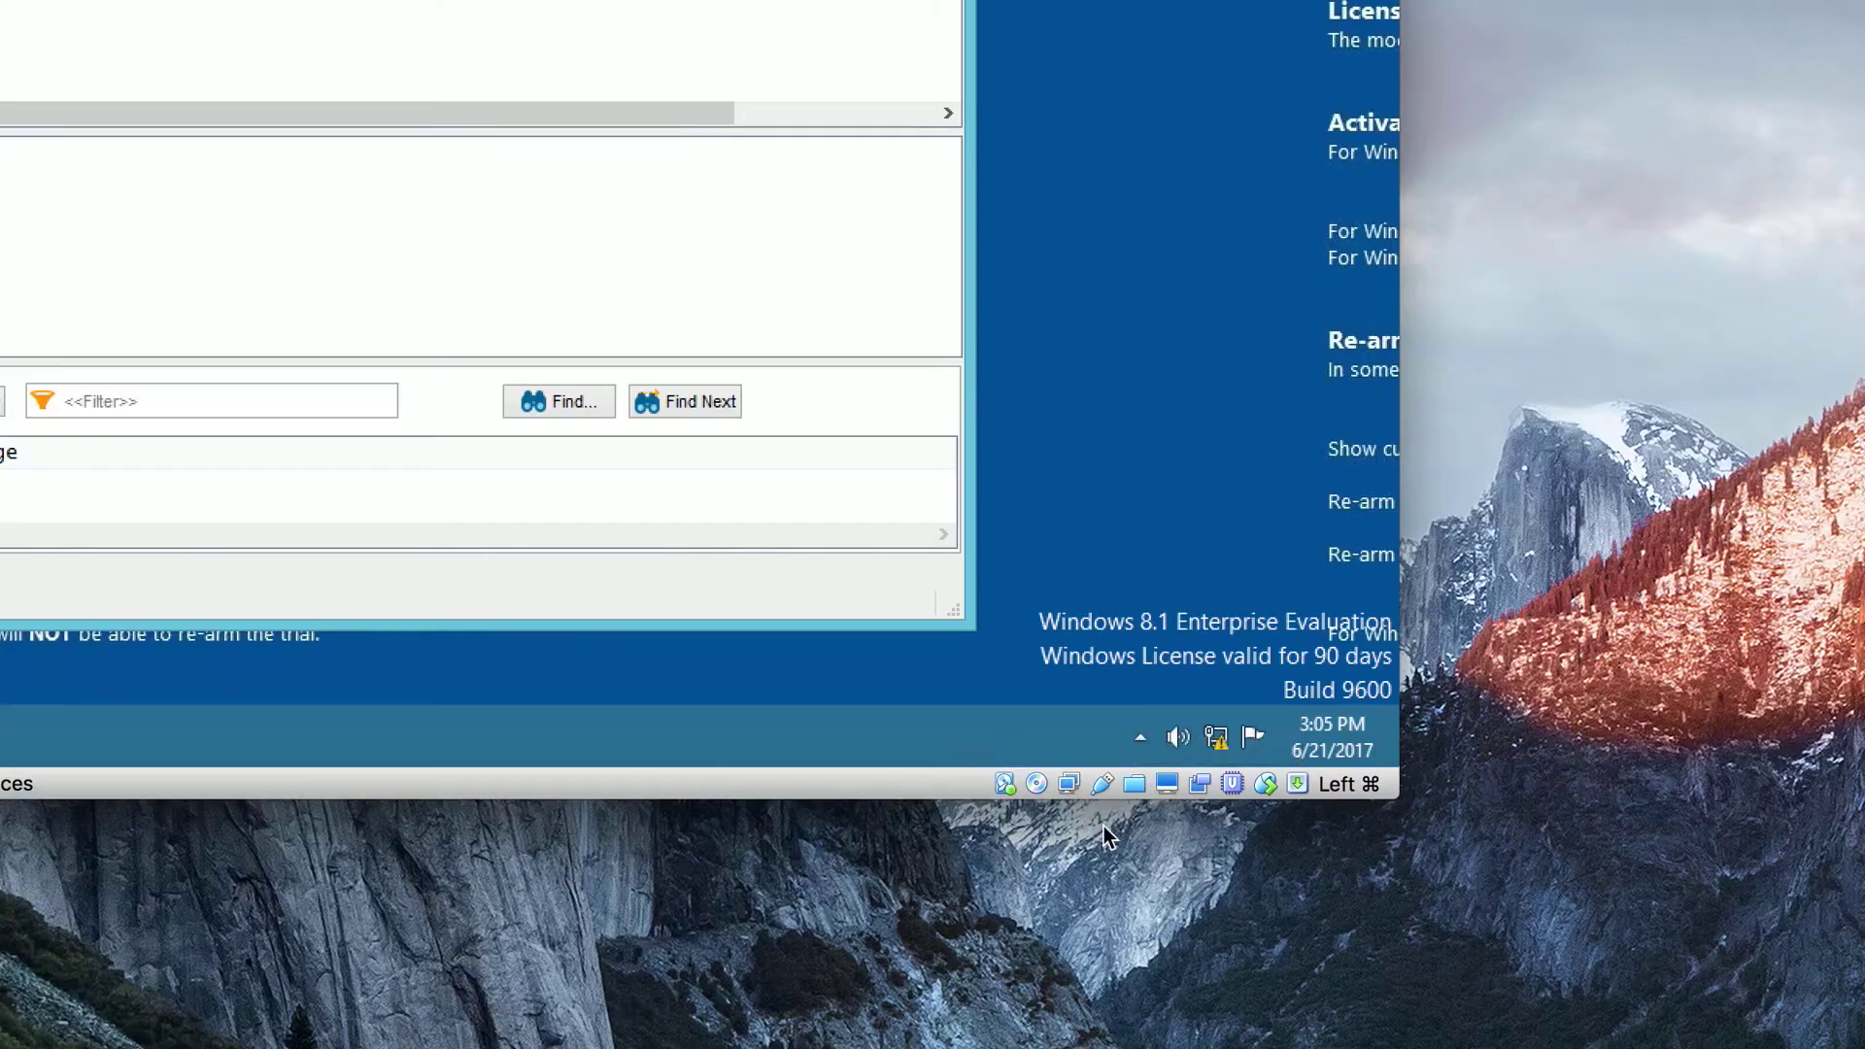
pyautogui.click(1097, 792)
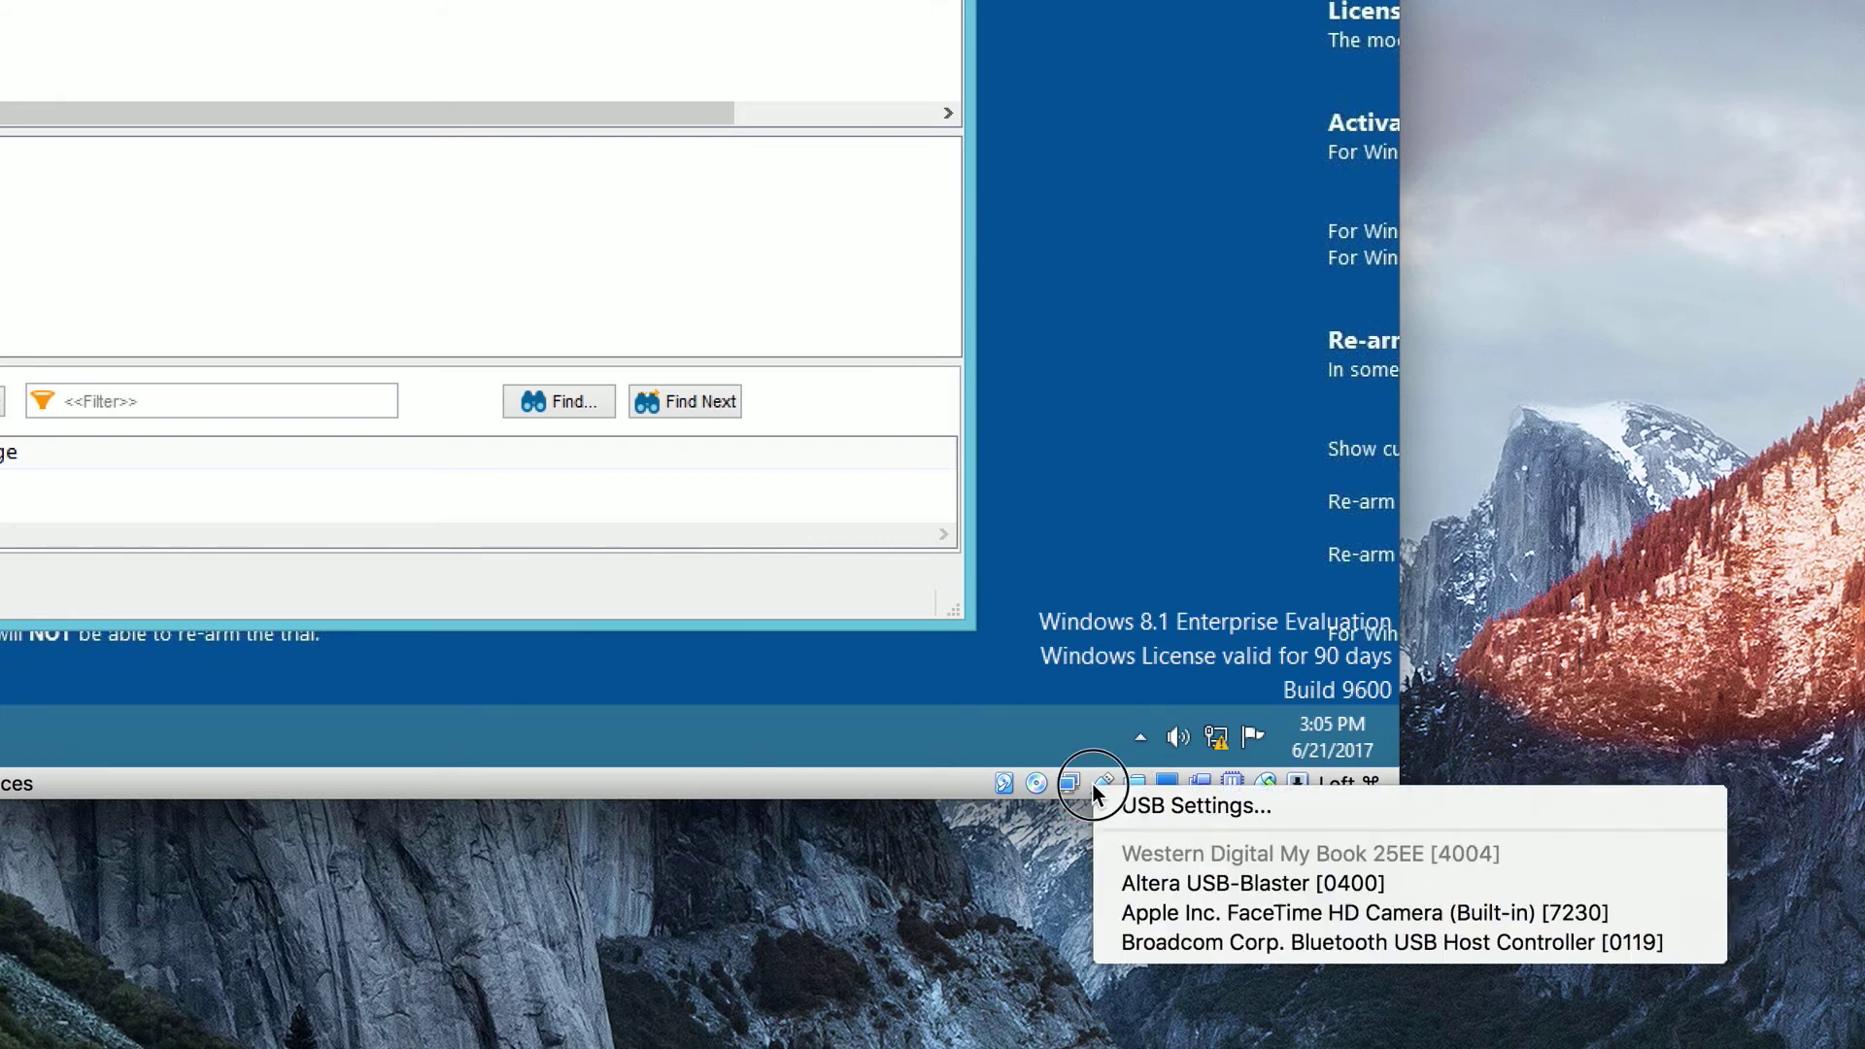
pyautogui.click(1166, 886)
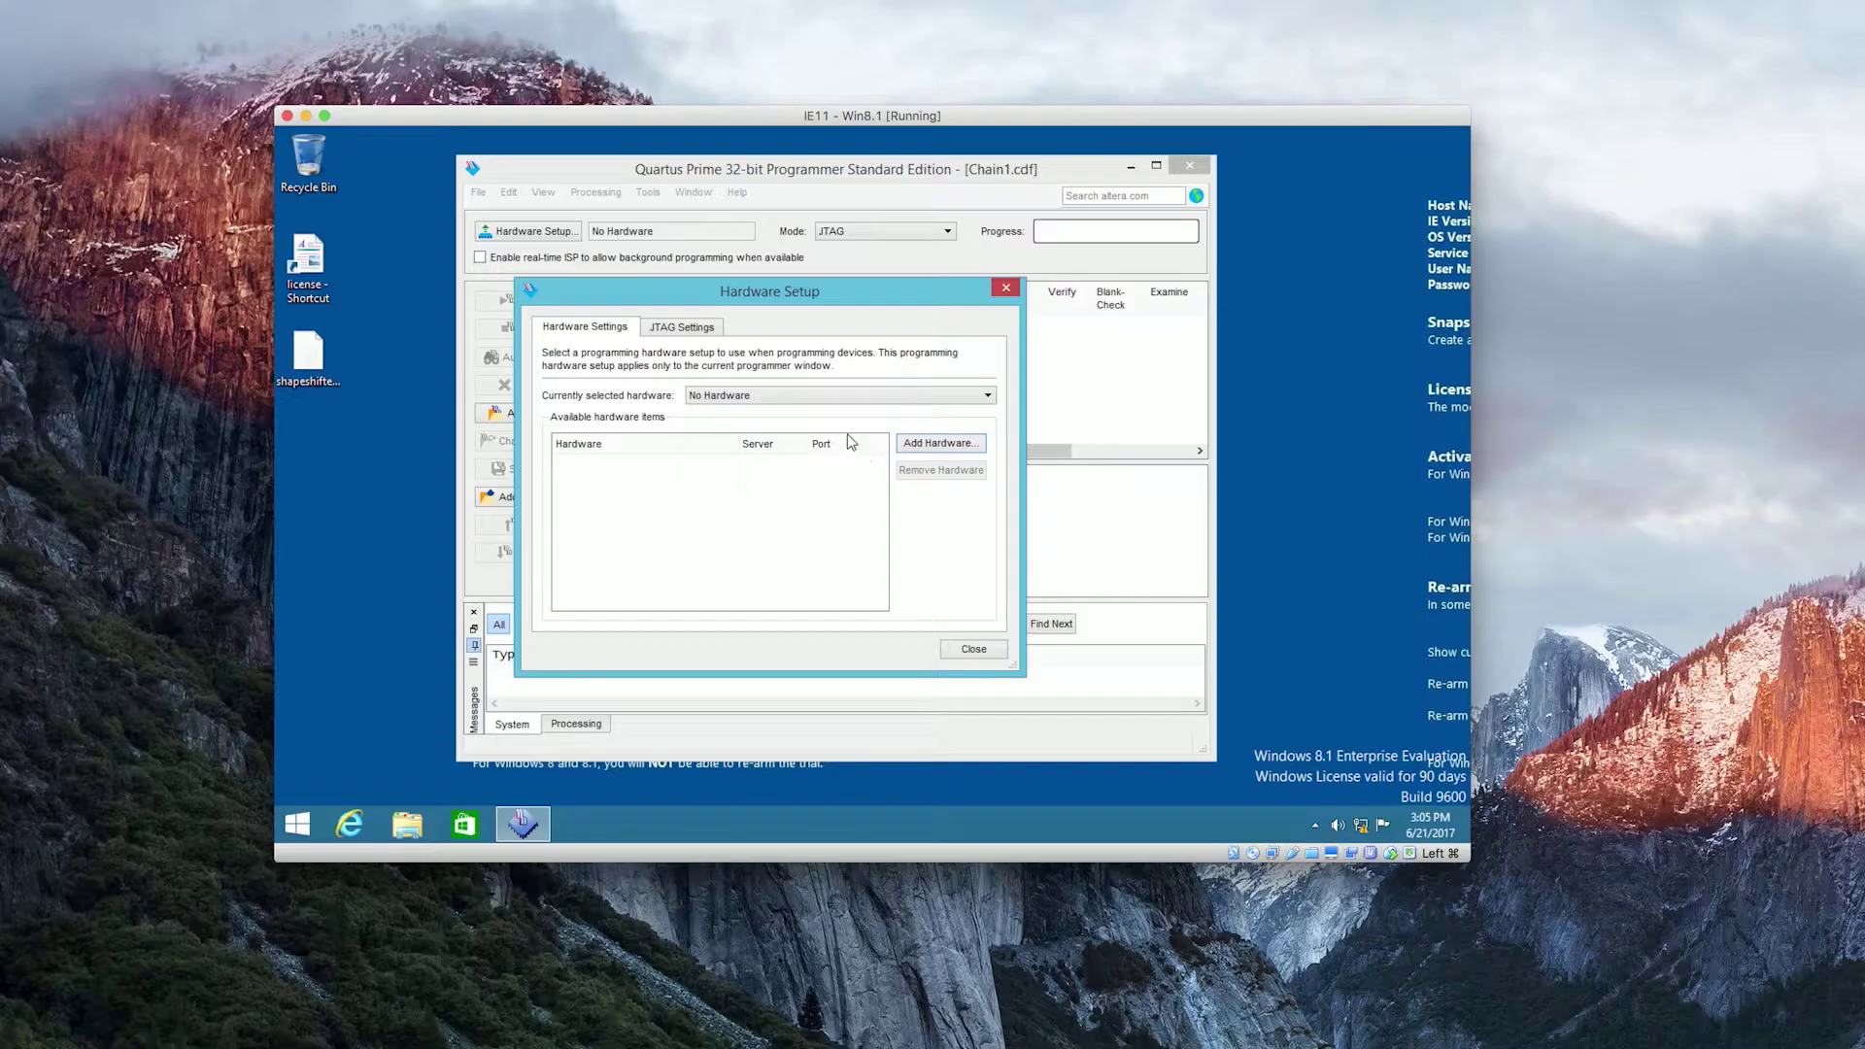
# Step: Check the Programmer's hardware setup for available programming hardware and close the dialog
pyautogui.click(347, 13)
pyautogui.click(260, 171)
pyautogui.click(974, 649)
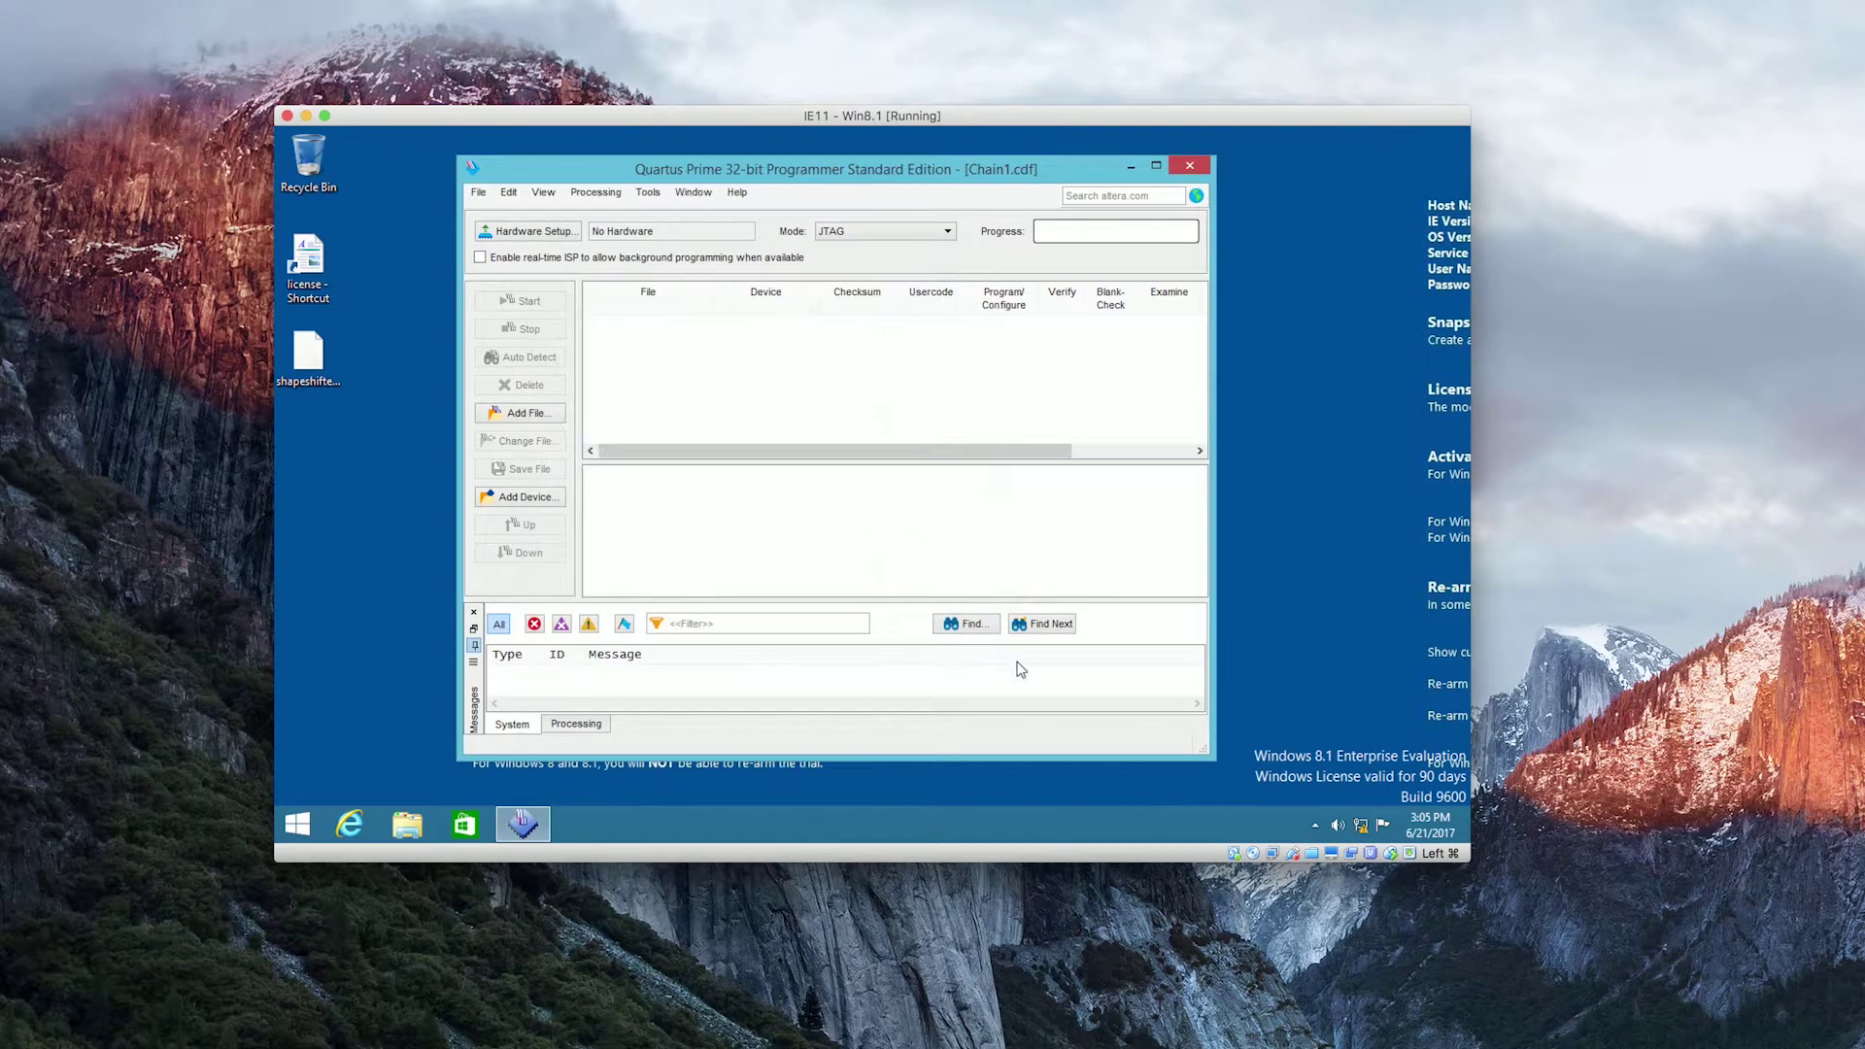
# Step: Search Windows for "devices" and open Devices and Printers
pyautogui.press('super+s')
pyautogui.write('devices')
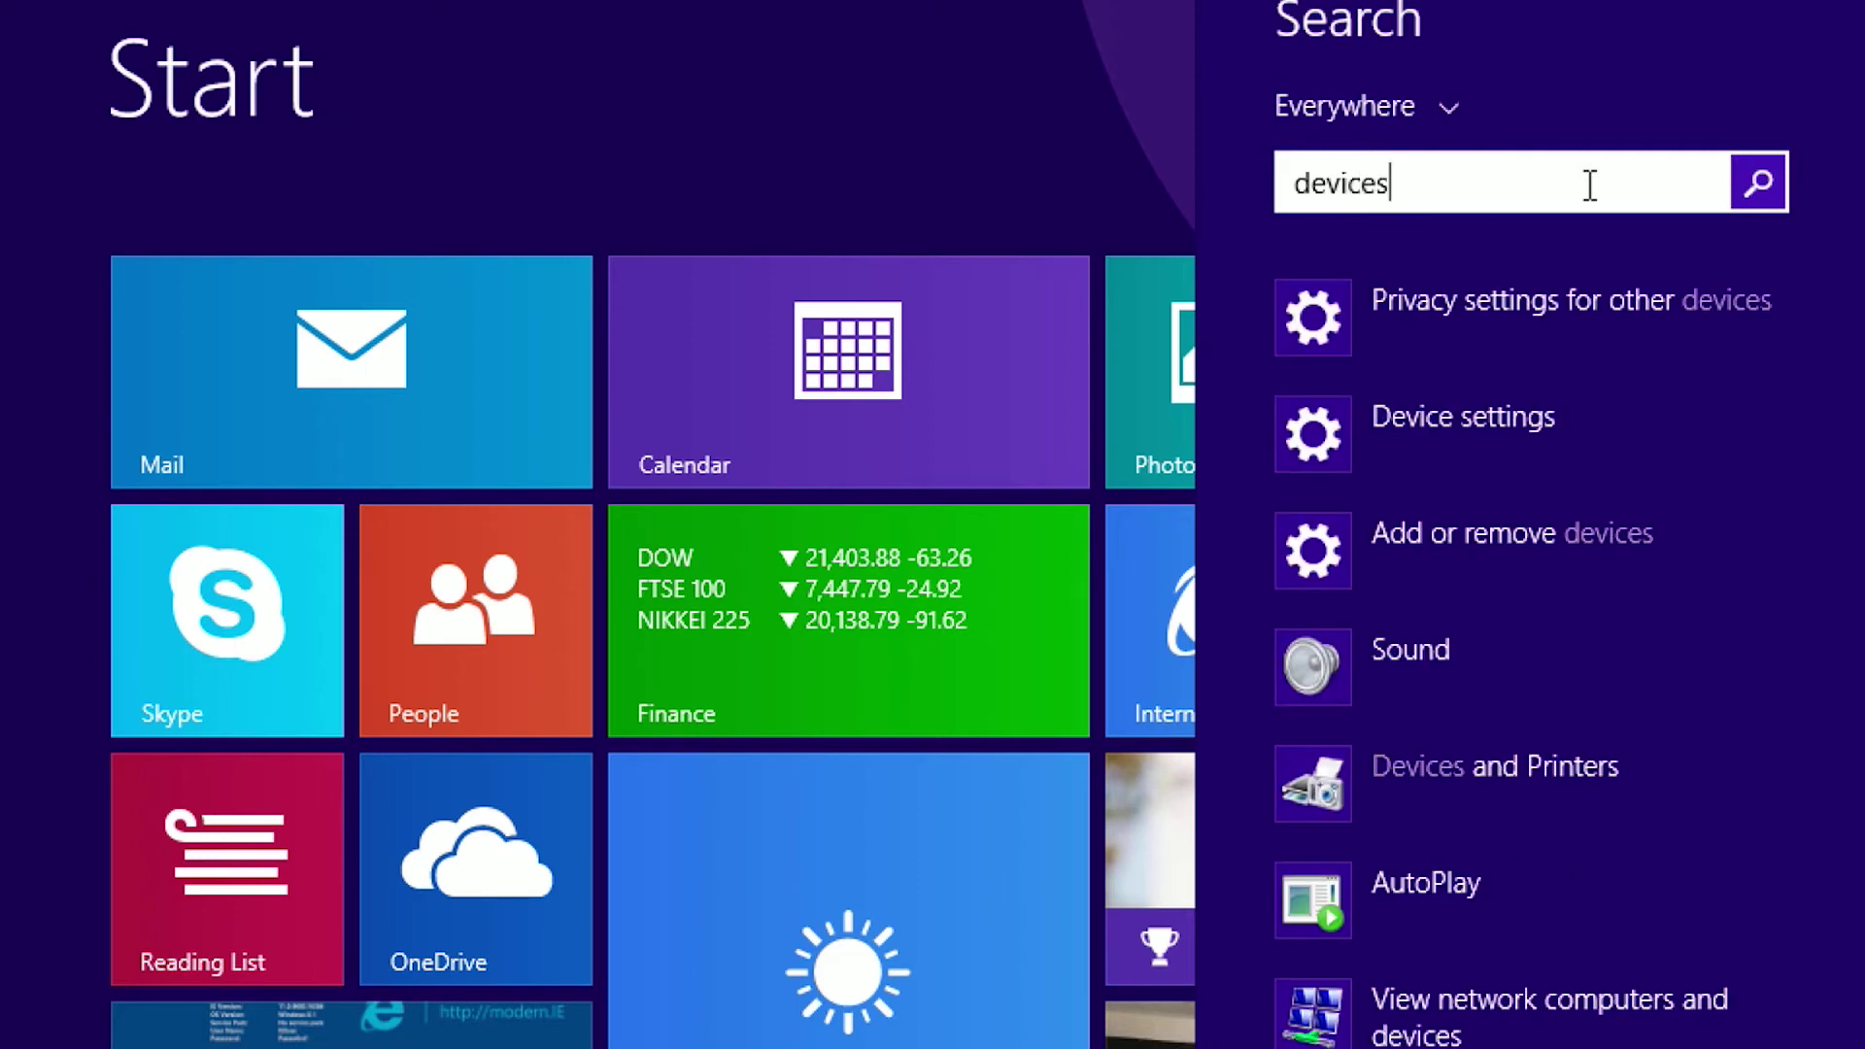
pyautogui.click(1571, 771)
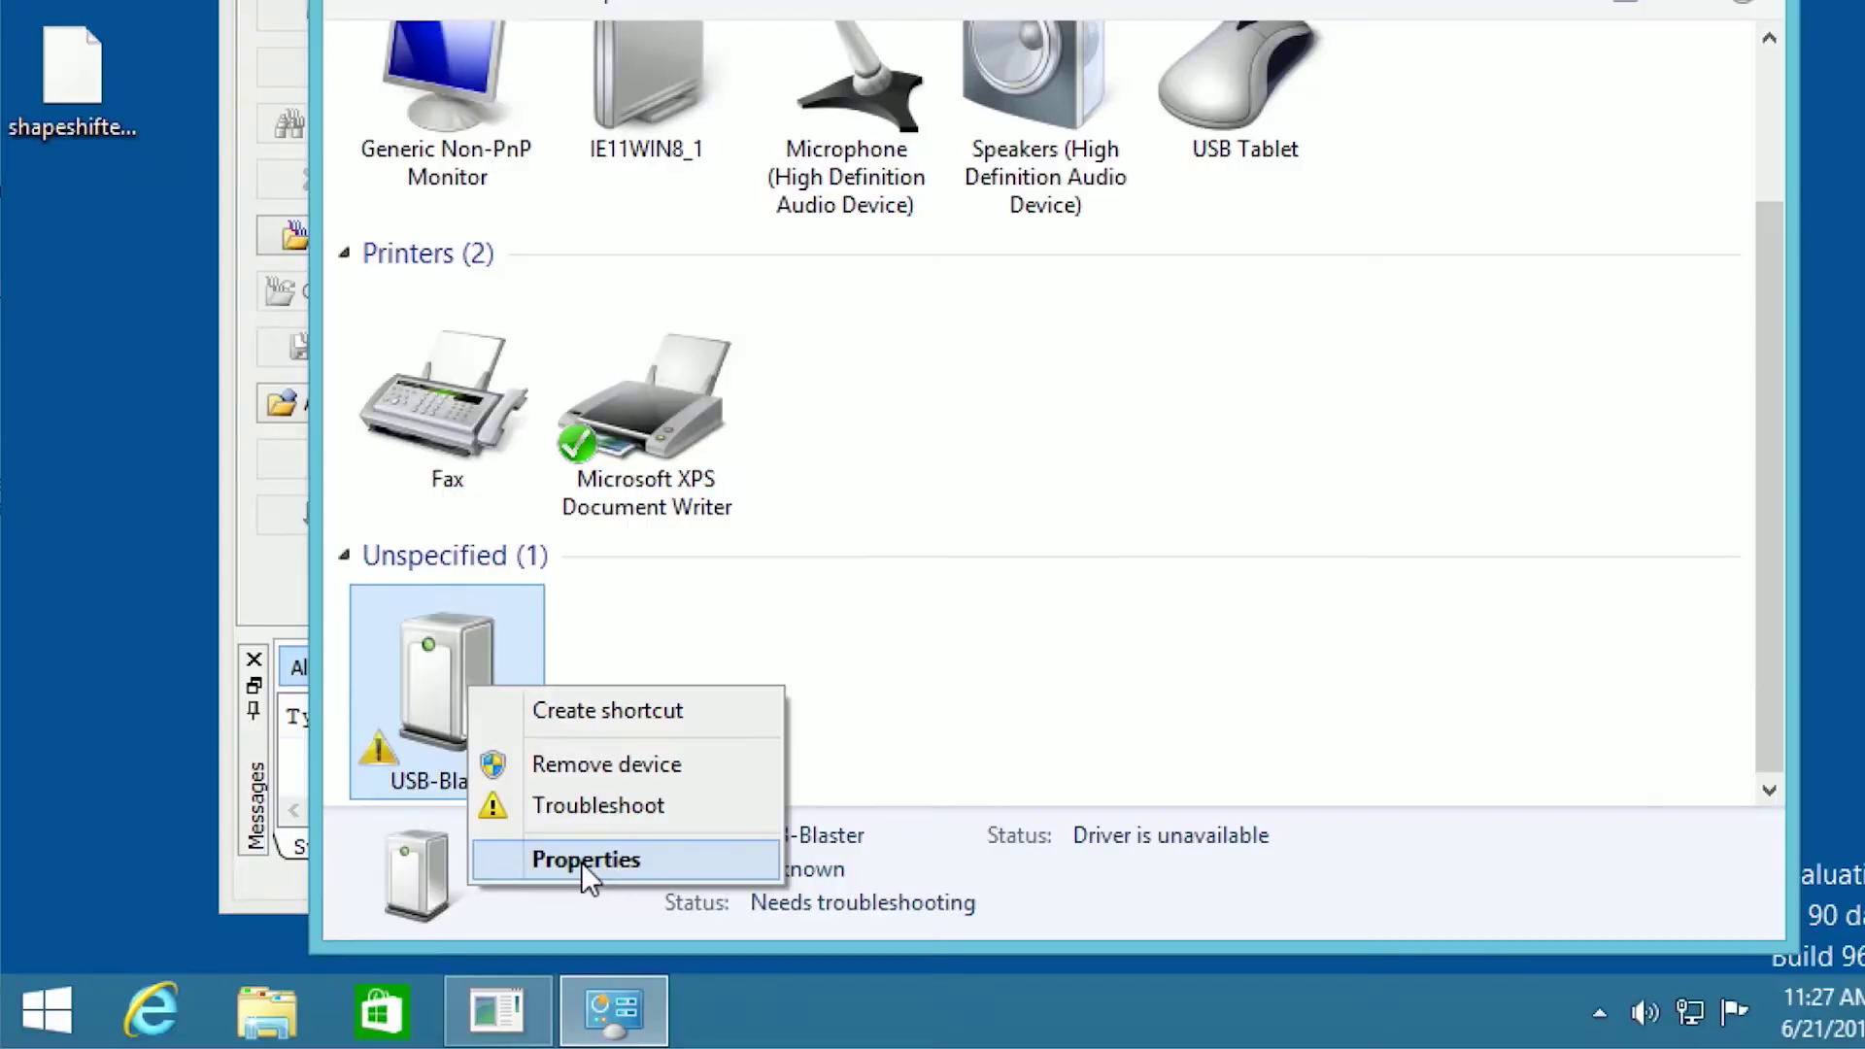
# Step: Open the USB-Blaster's driver properties and start a driver update that browses this computer for driver software
pyautogui.click(583, 860)
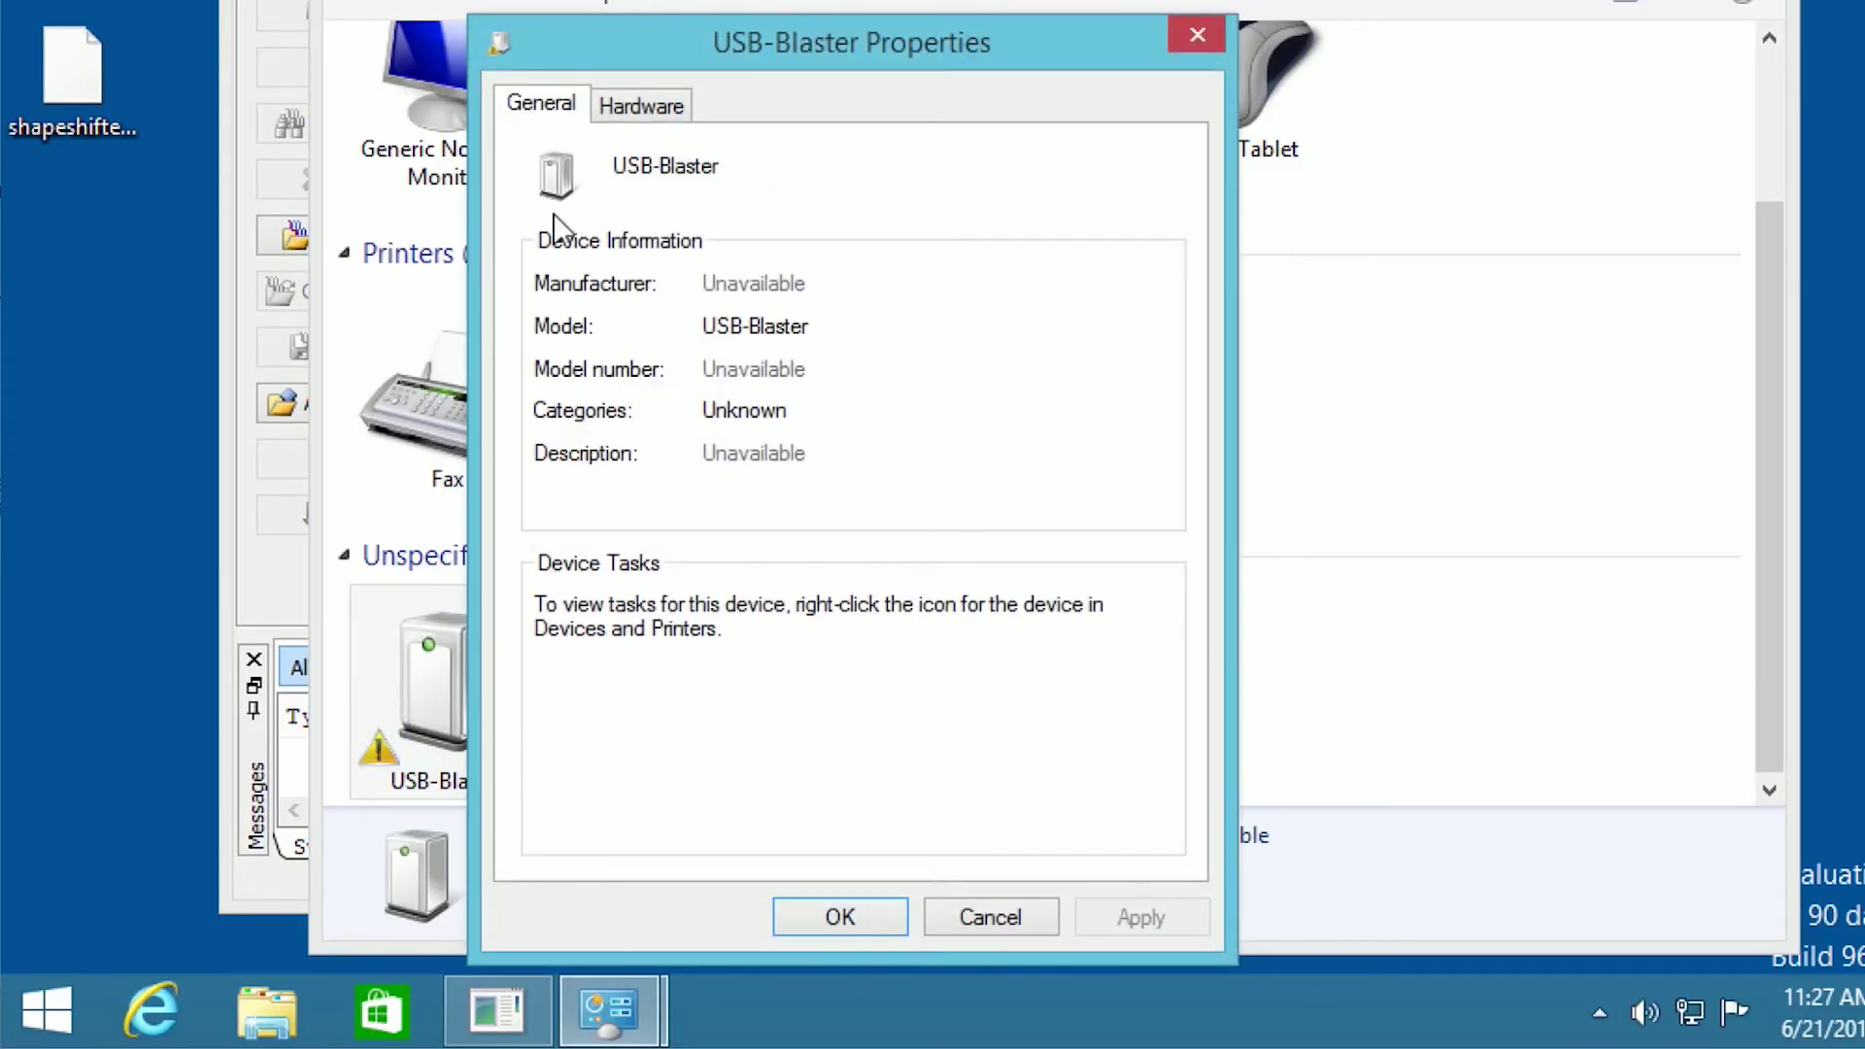
pyautogui.click(637, 104)
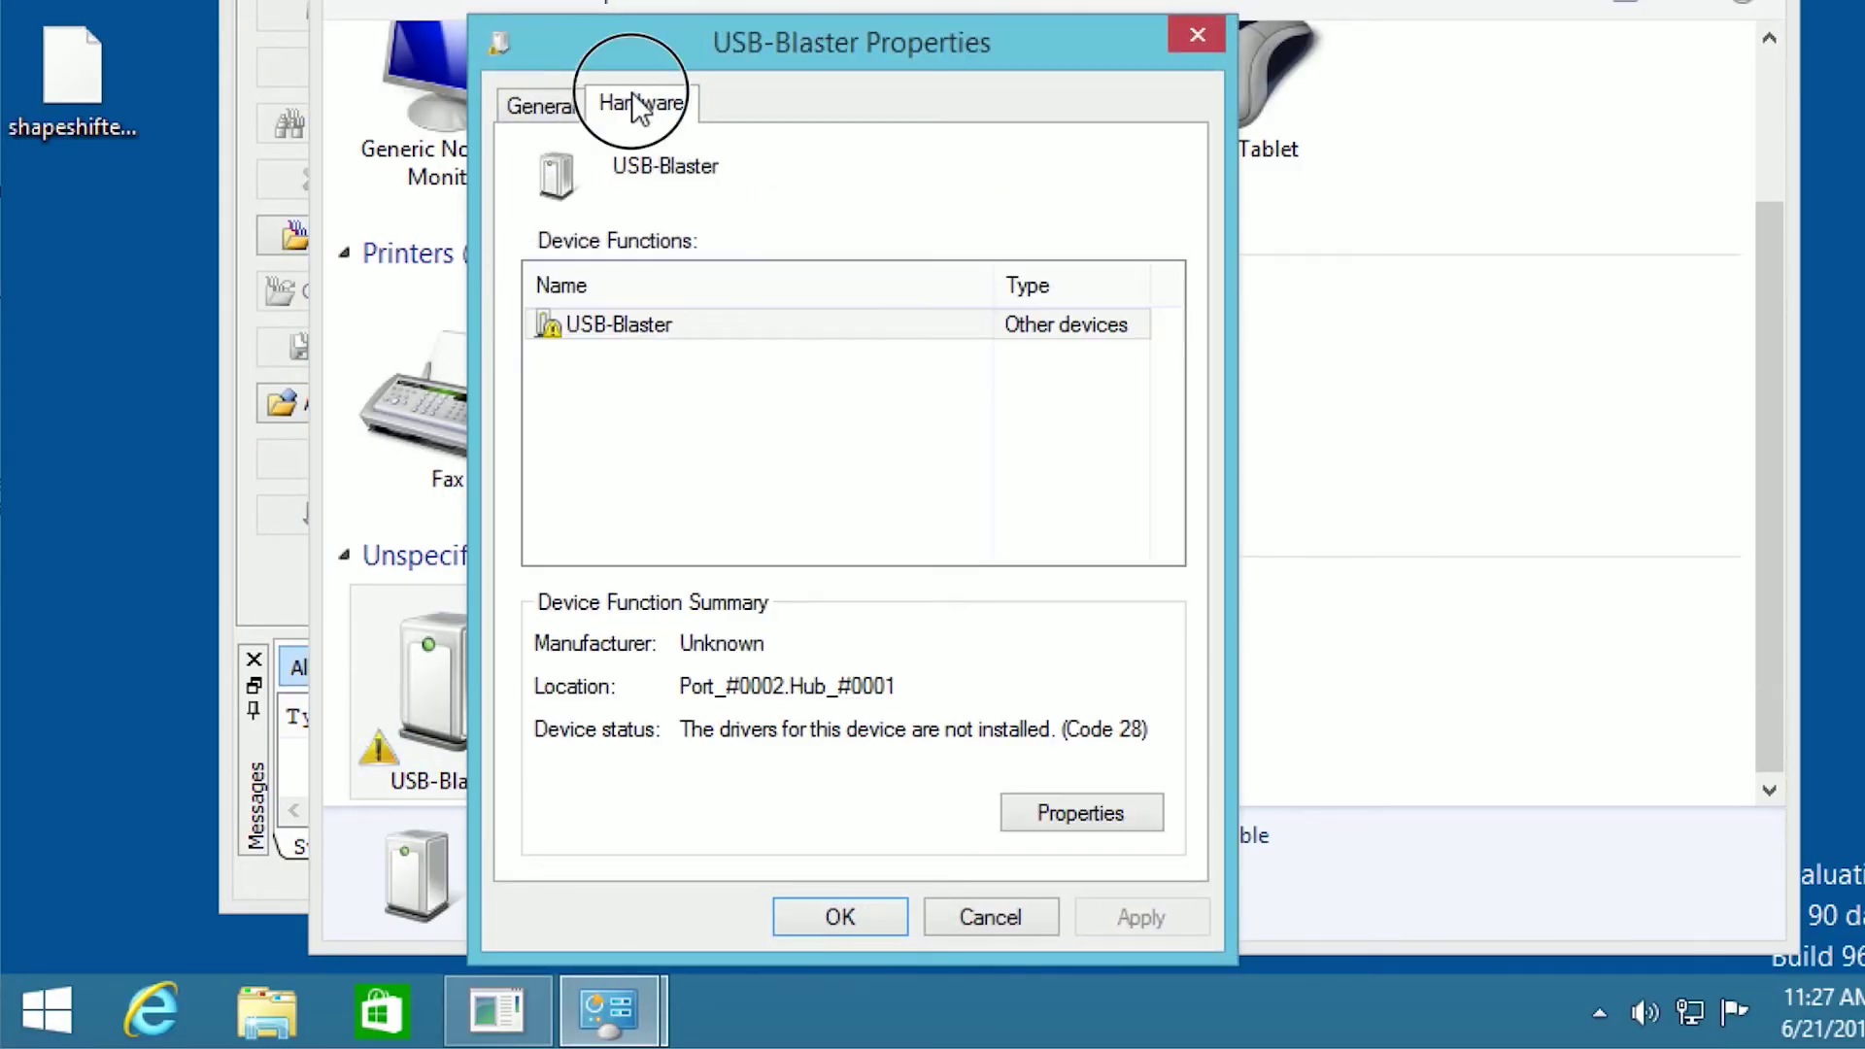
pyautogui.click(1102, 812)
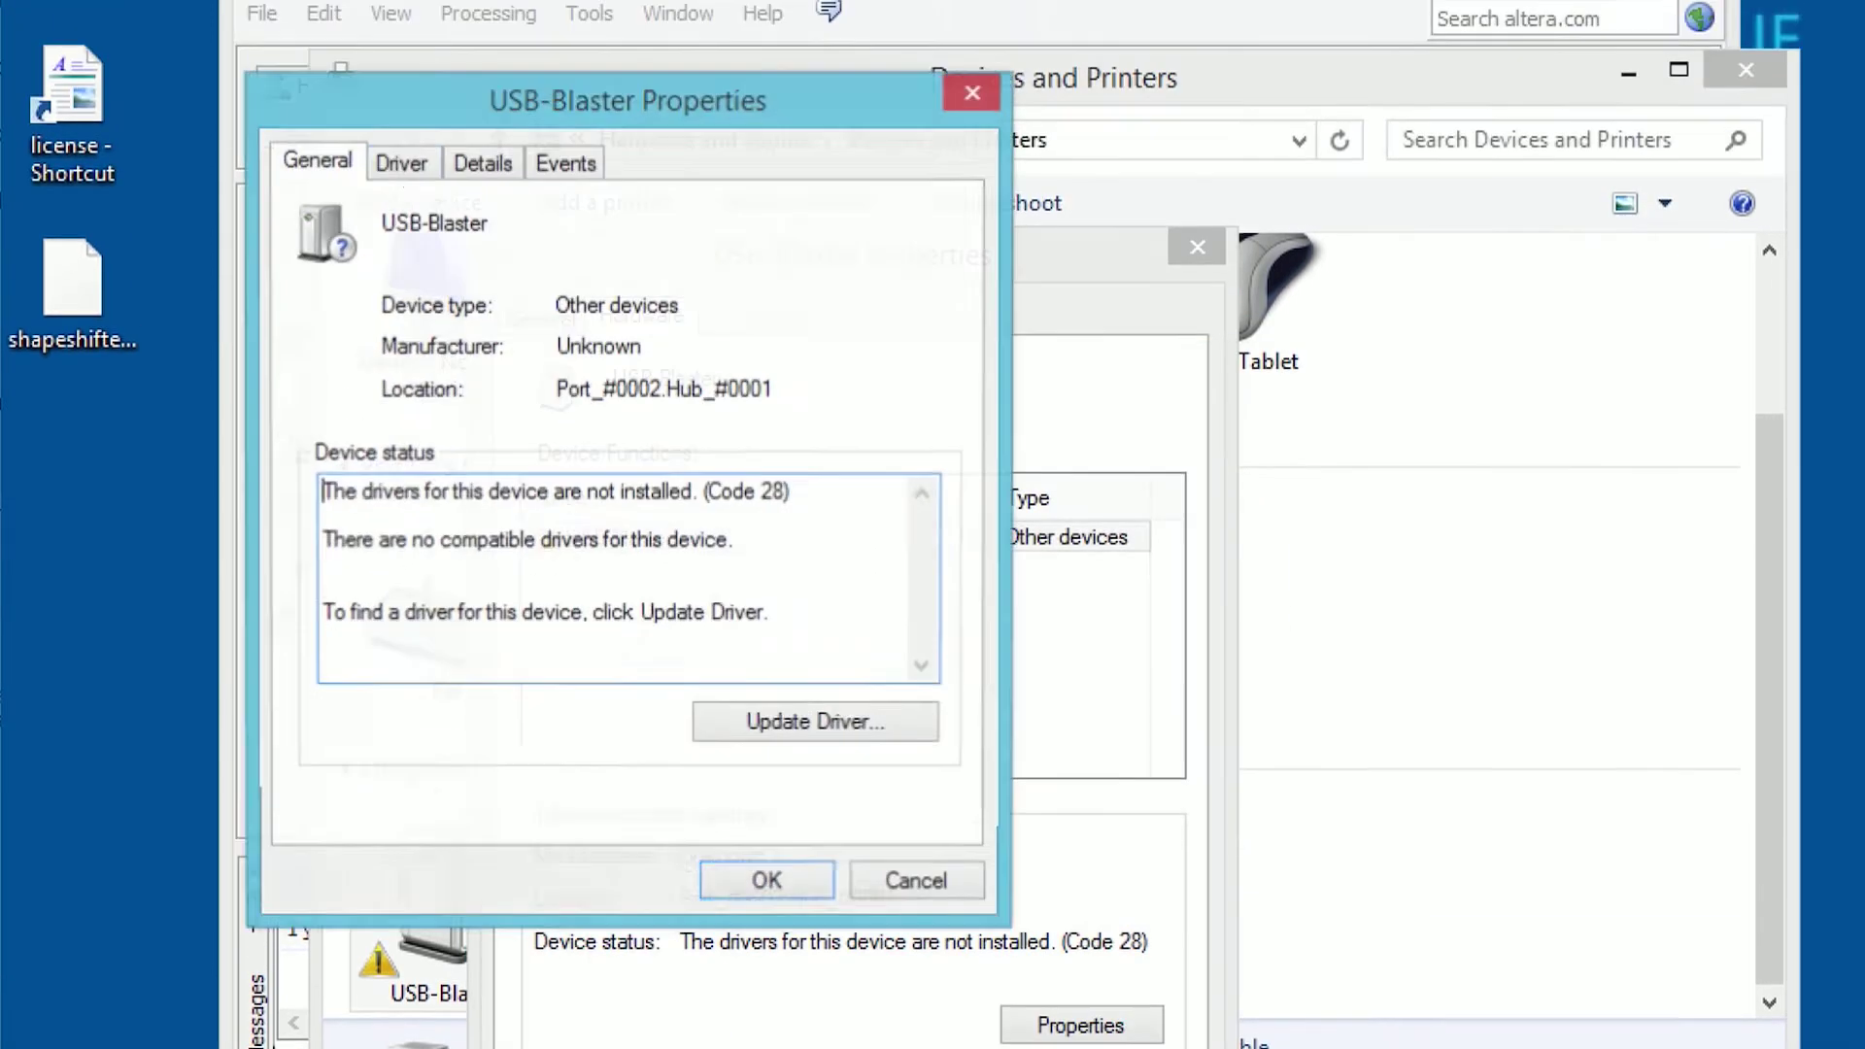
pyautogui.click(403, 161)
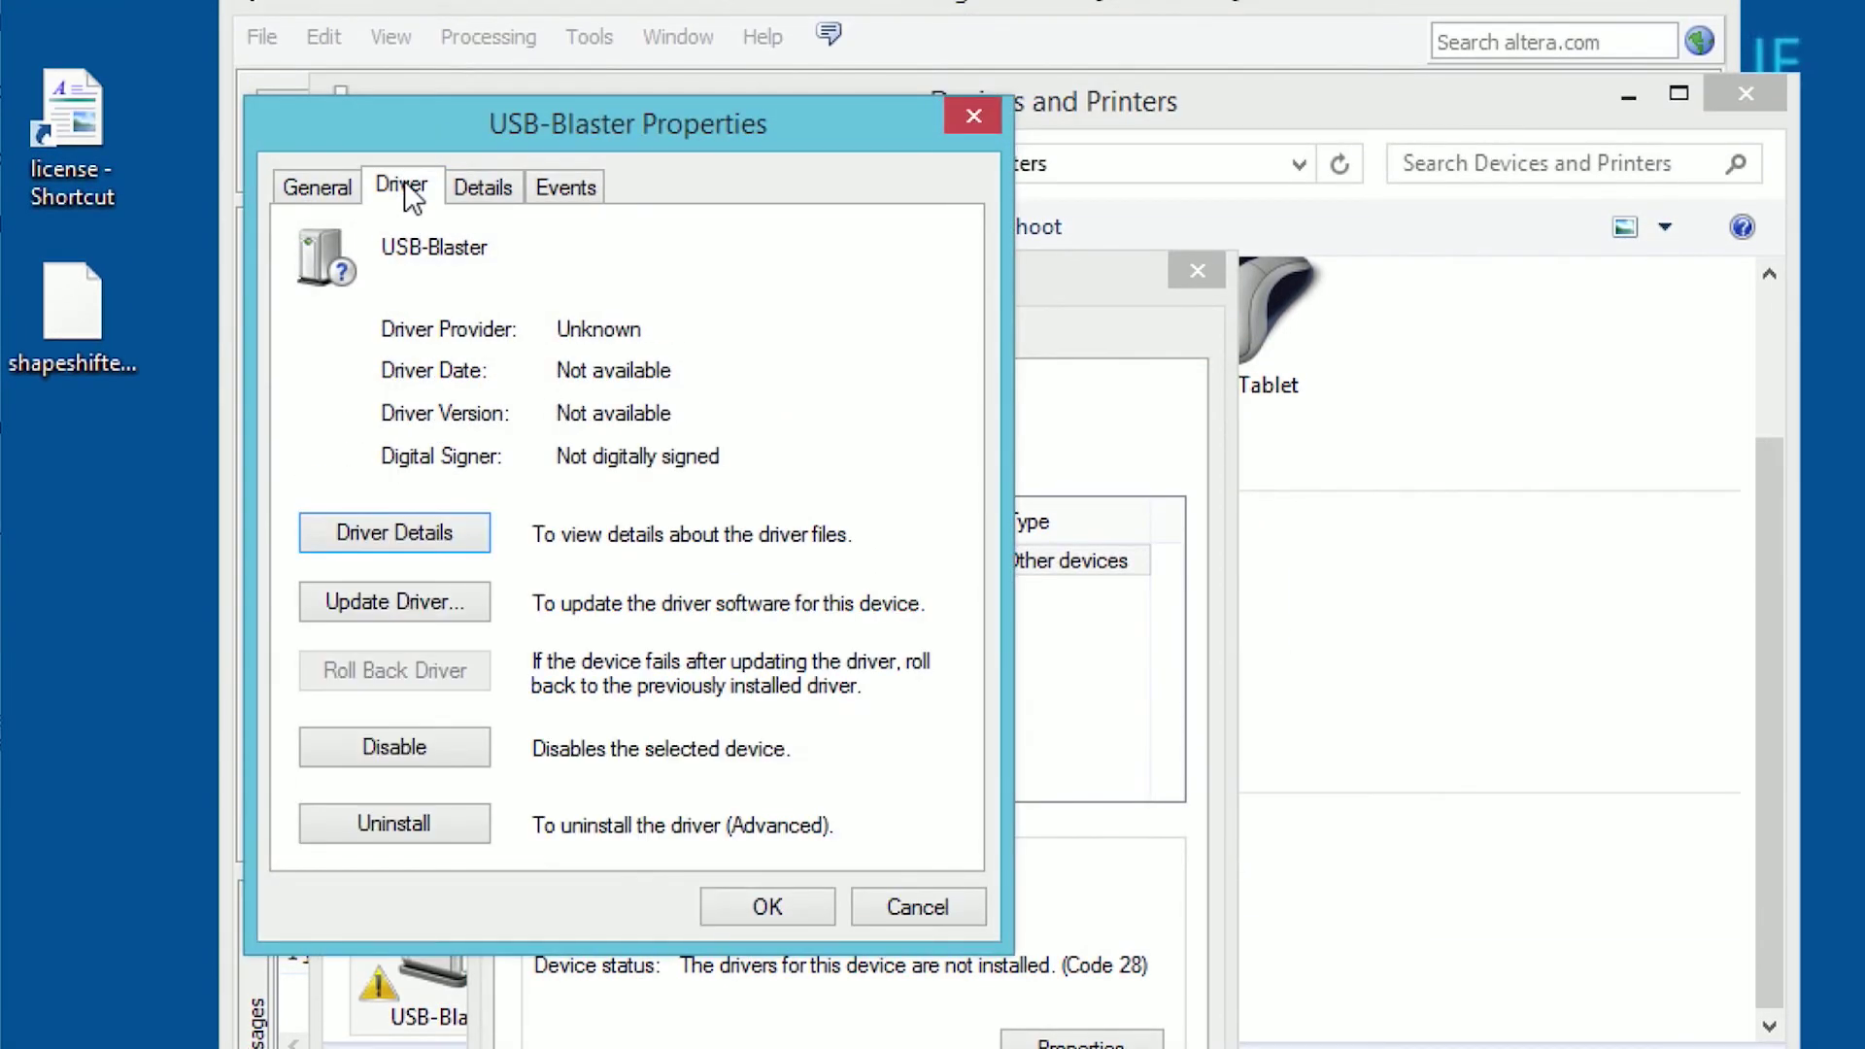
pyautogui.click(439, 576)
pyautogui.click(439, 598)
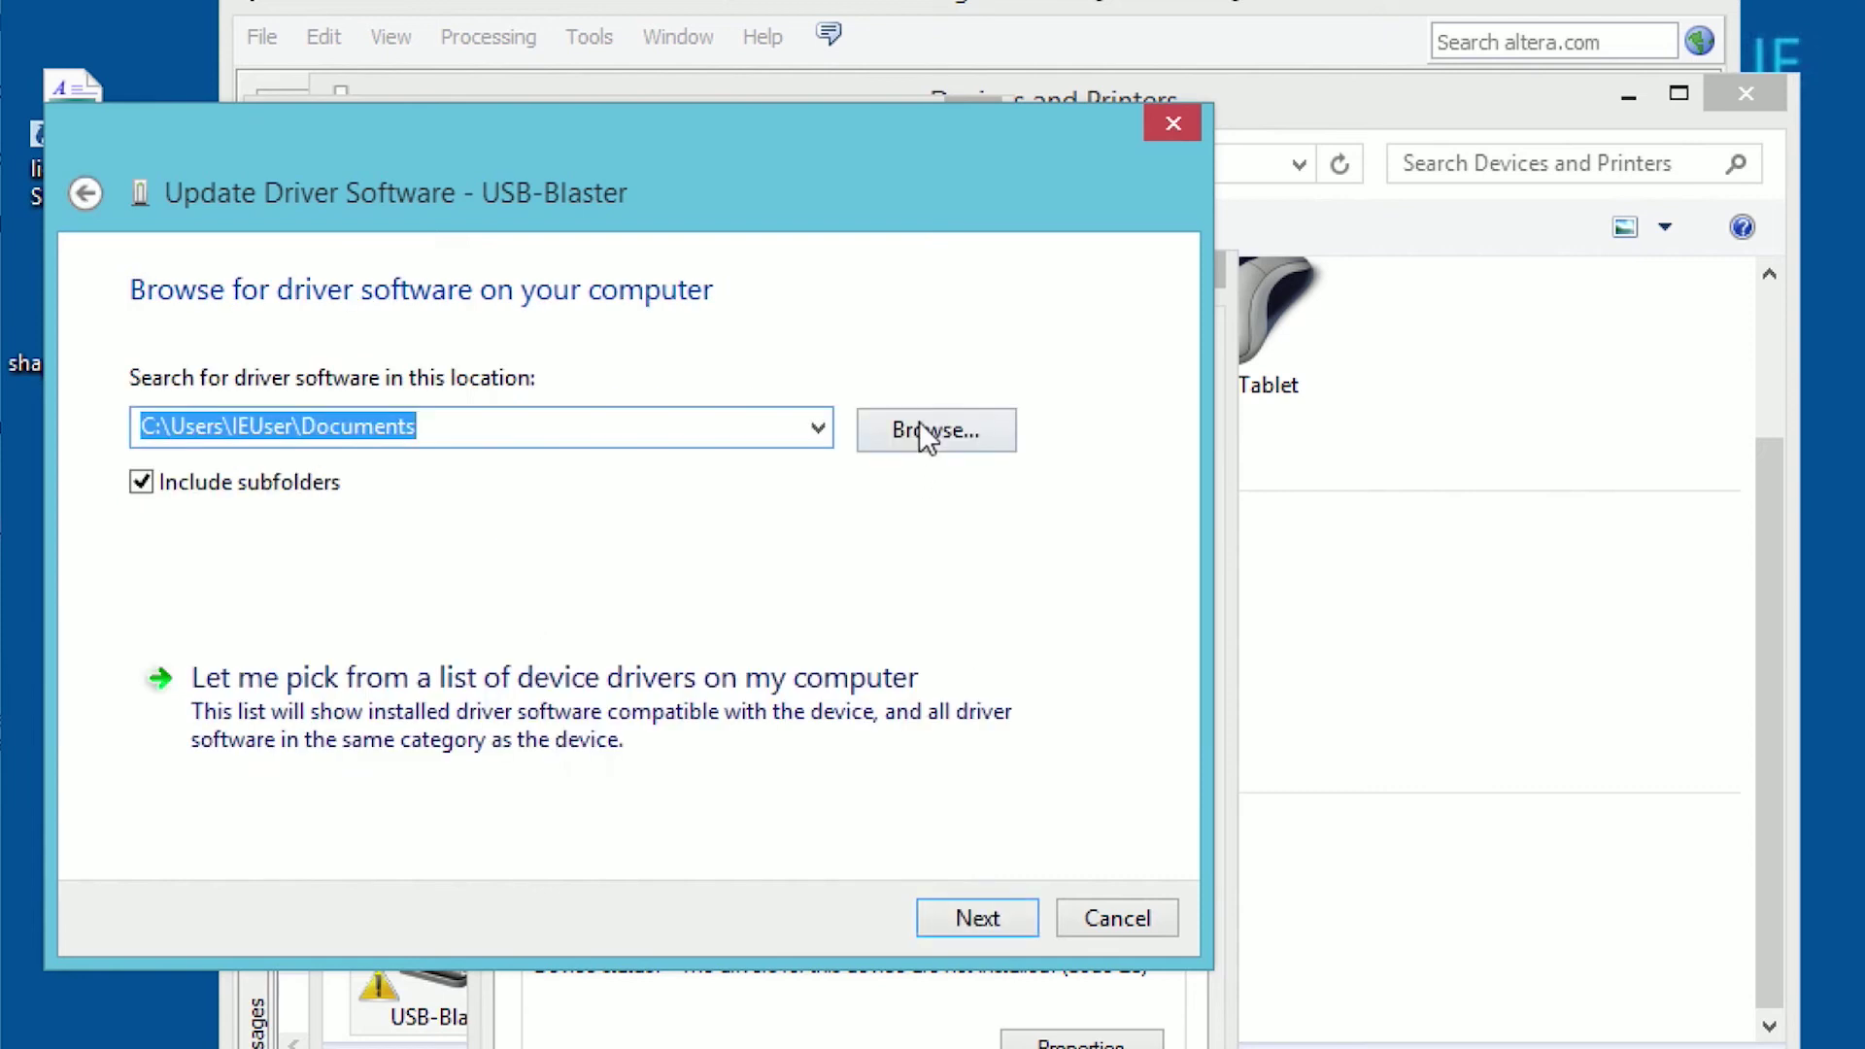
# Step: Set the driver location to C:\altera\13.0sp1\qprogrammer\drivers\usb-blaster and install the Altera USB-Blaster driver package
pyautogui.click(919, 422)
pyautogui.click(1204, 503)
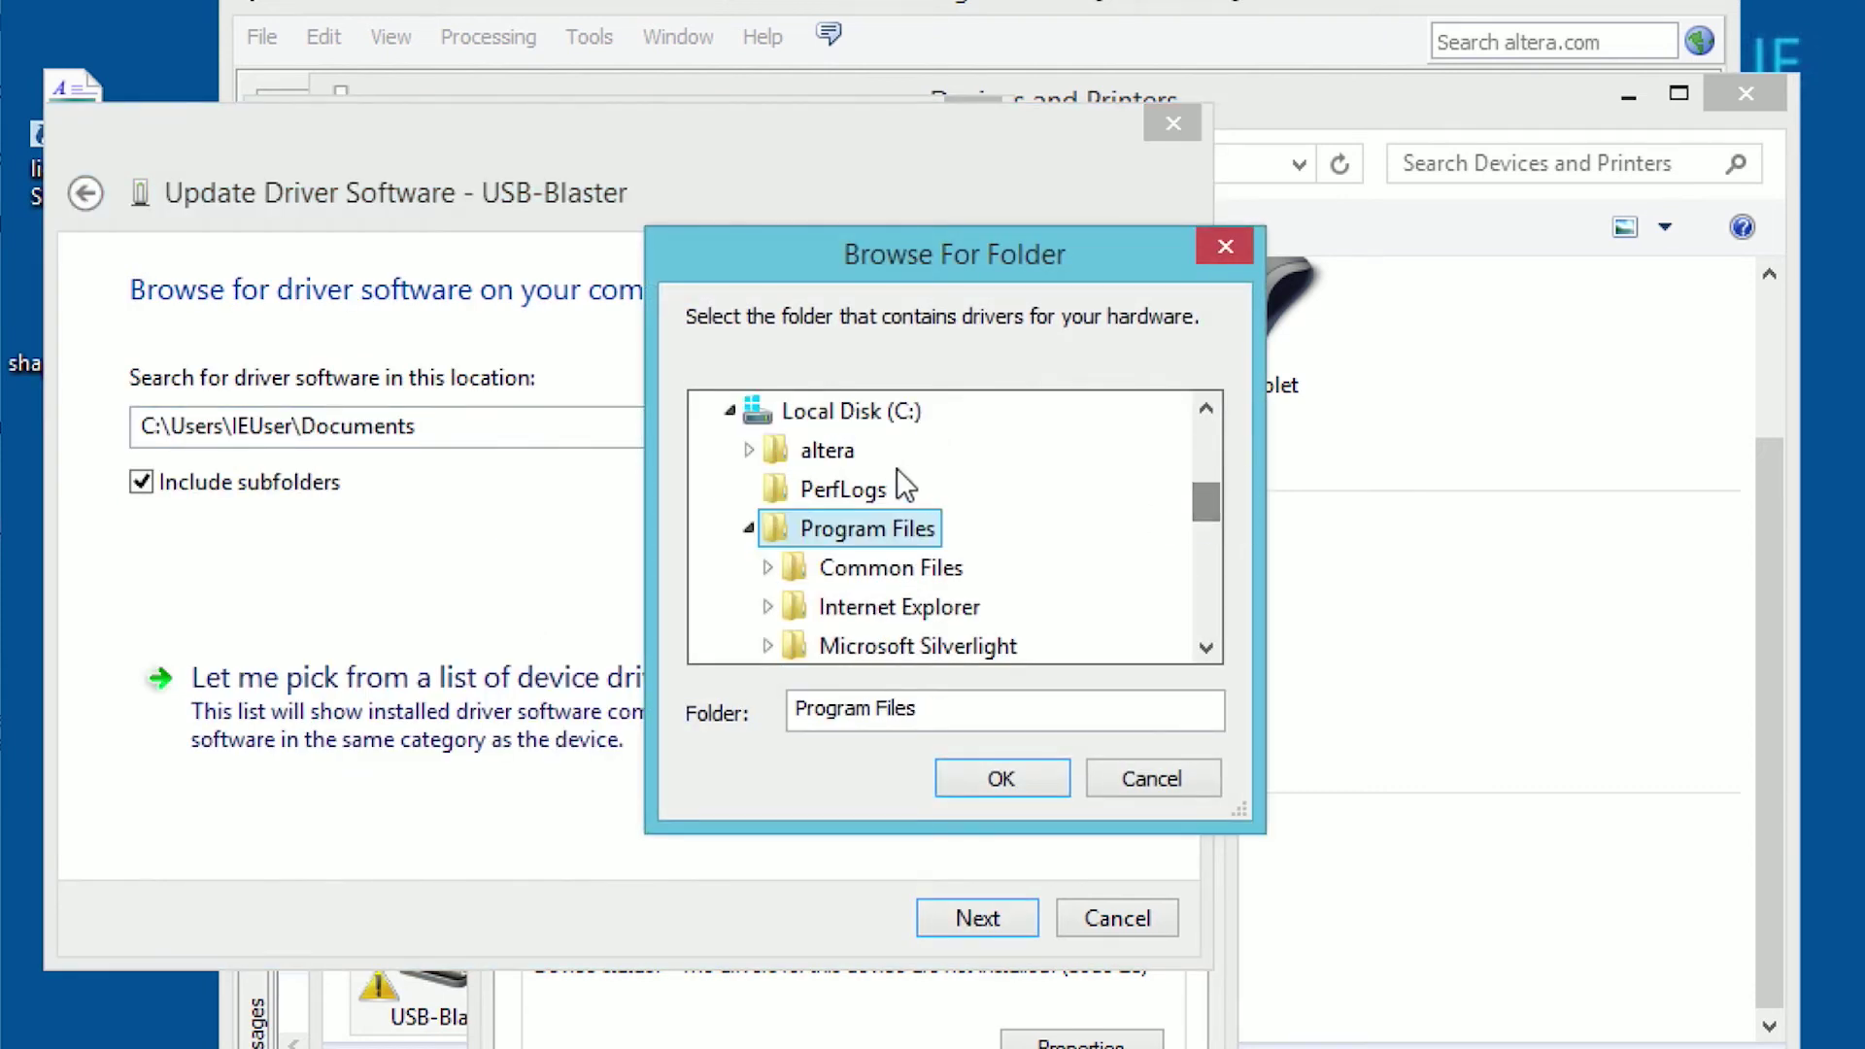
pyautogui.click(827, 452)
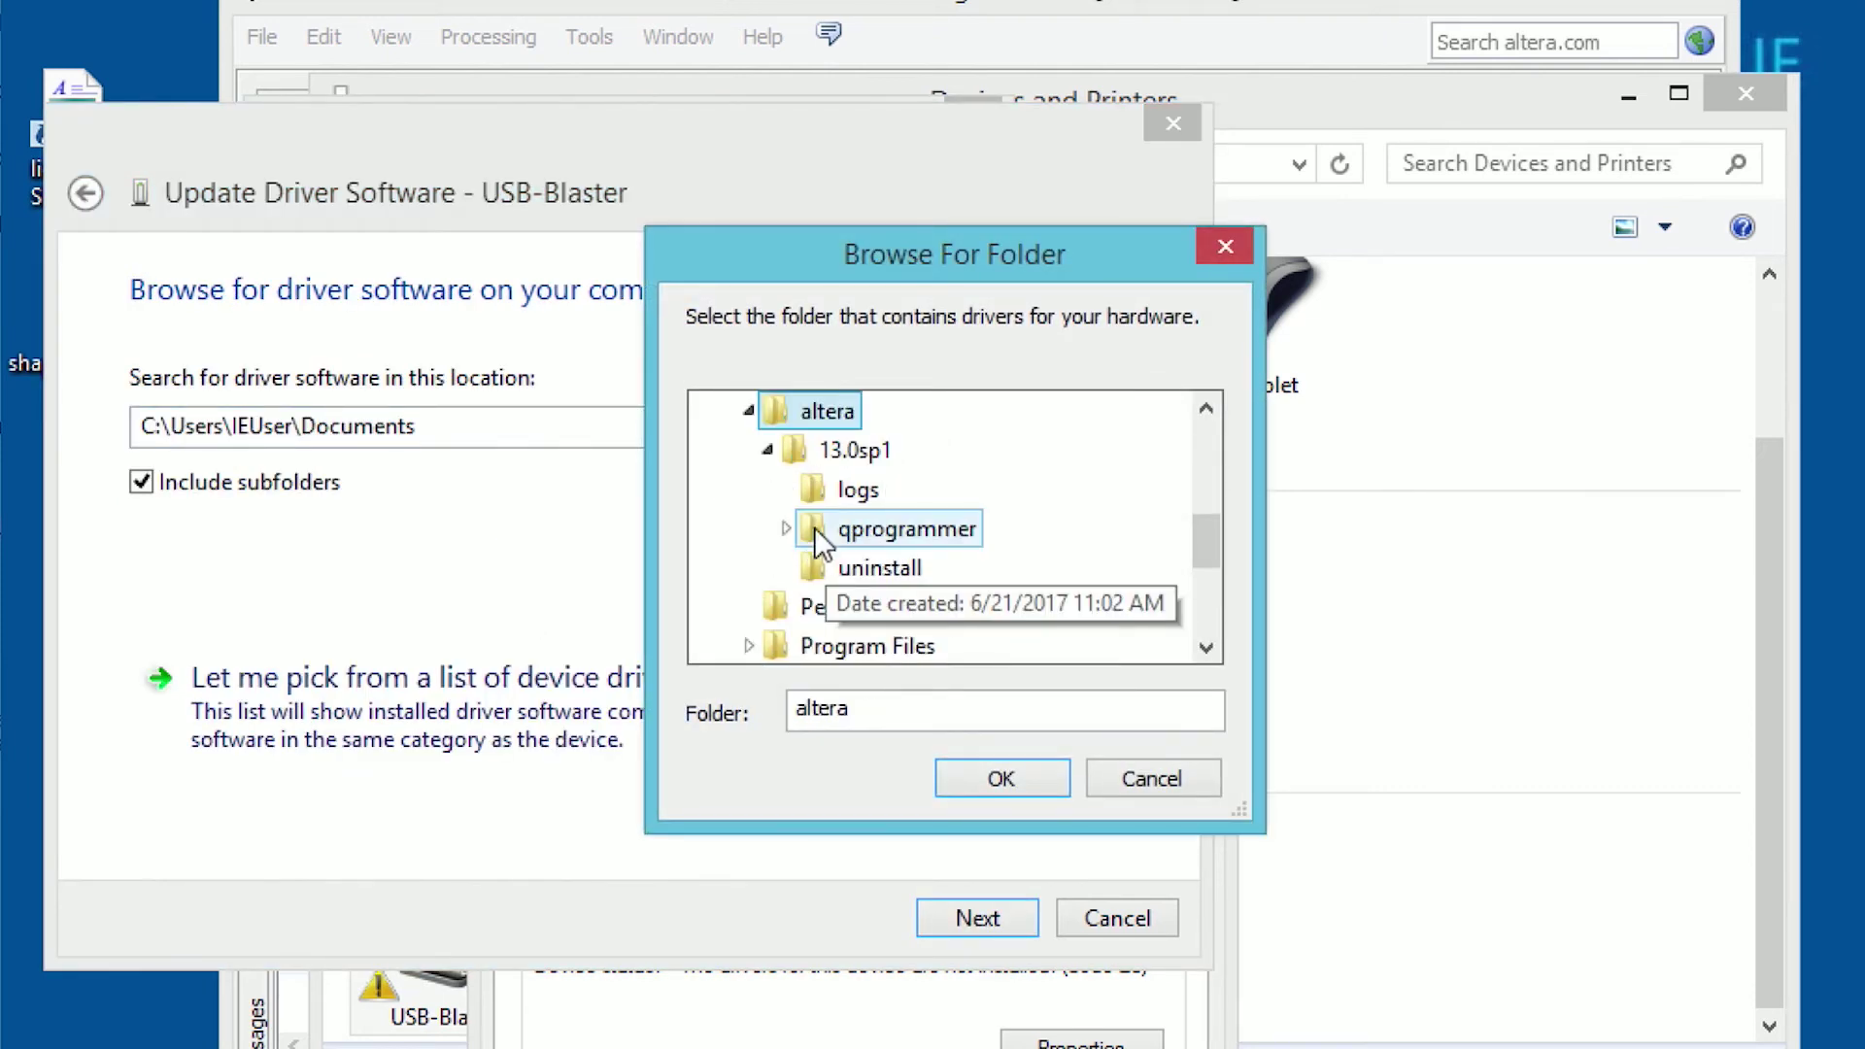
pyautogui.doubleClick(814, 531)
pyautogui.click(874, 612)
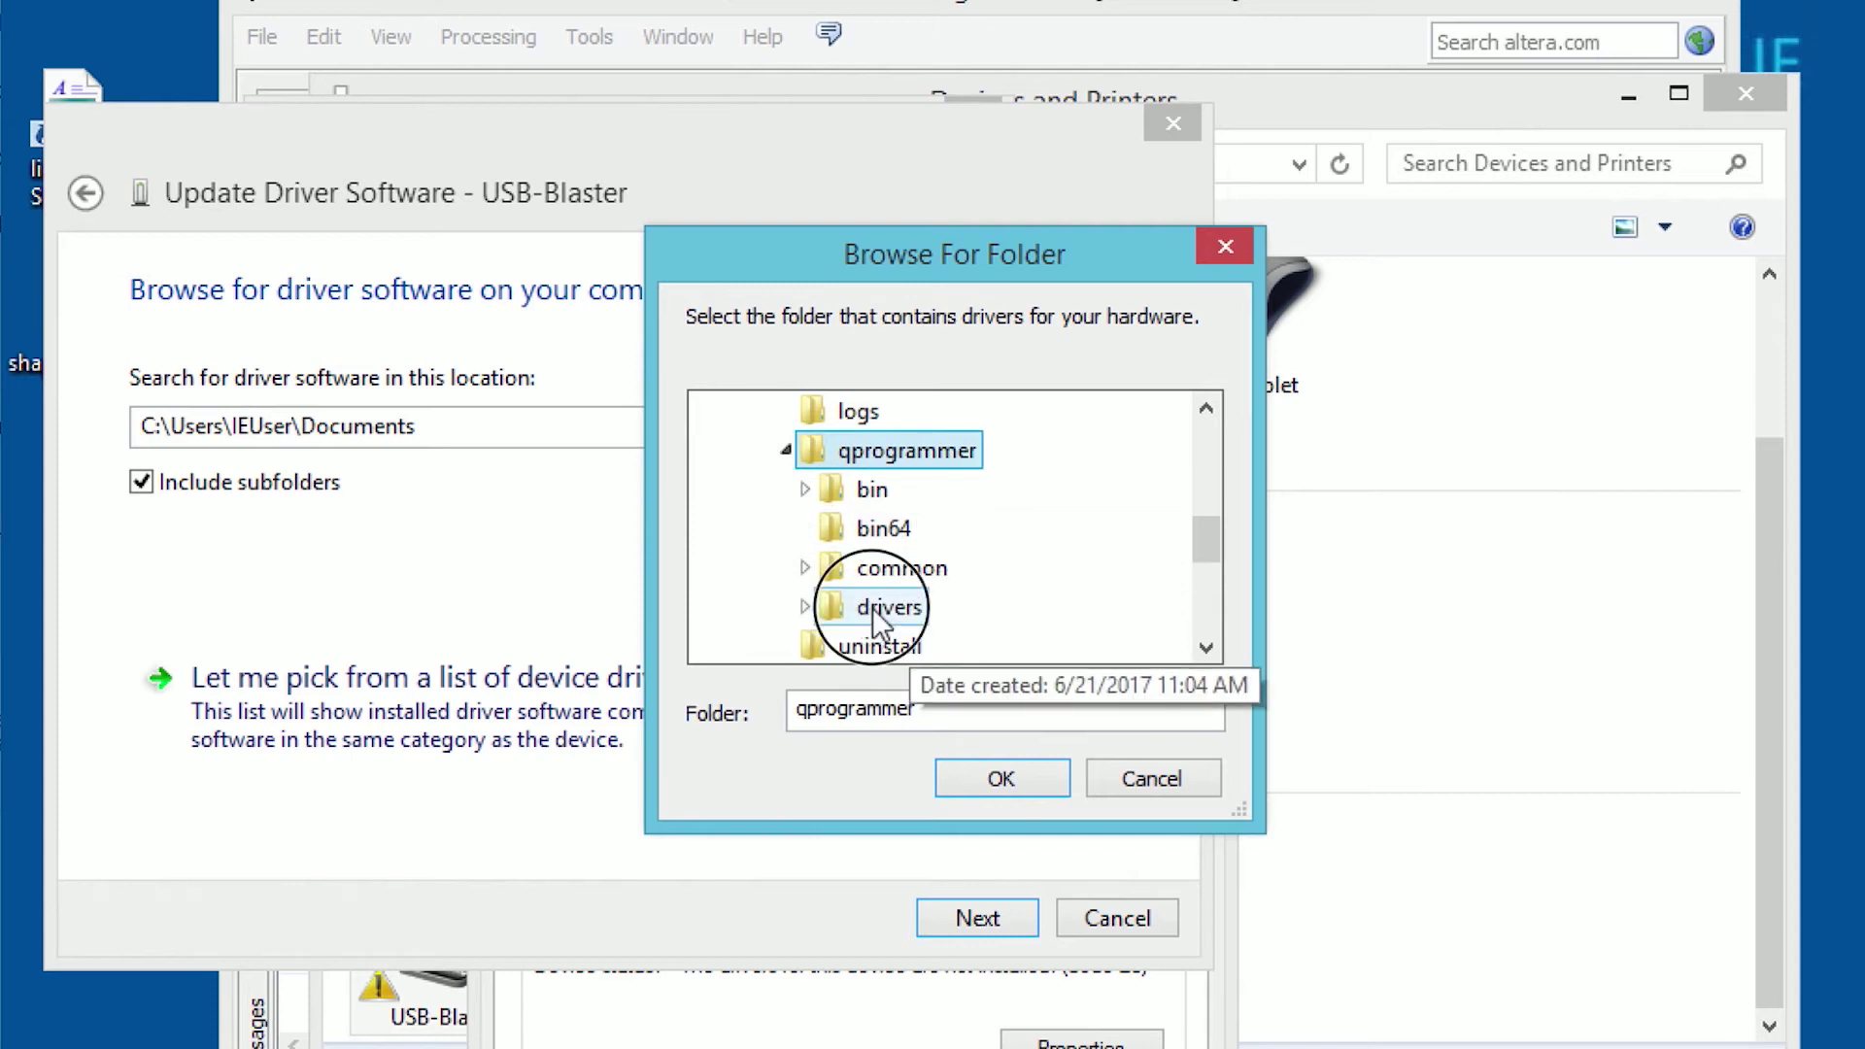
pyautogui.click(923, 528)
pyautogui.click(1001, 778)
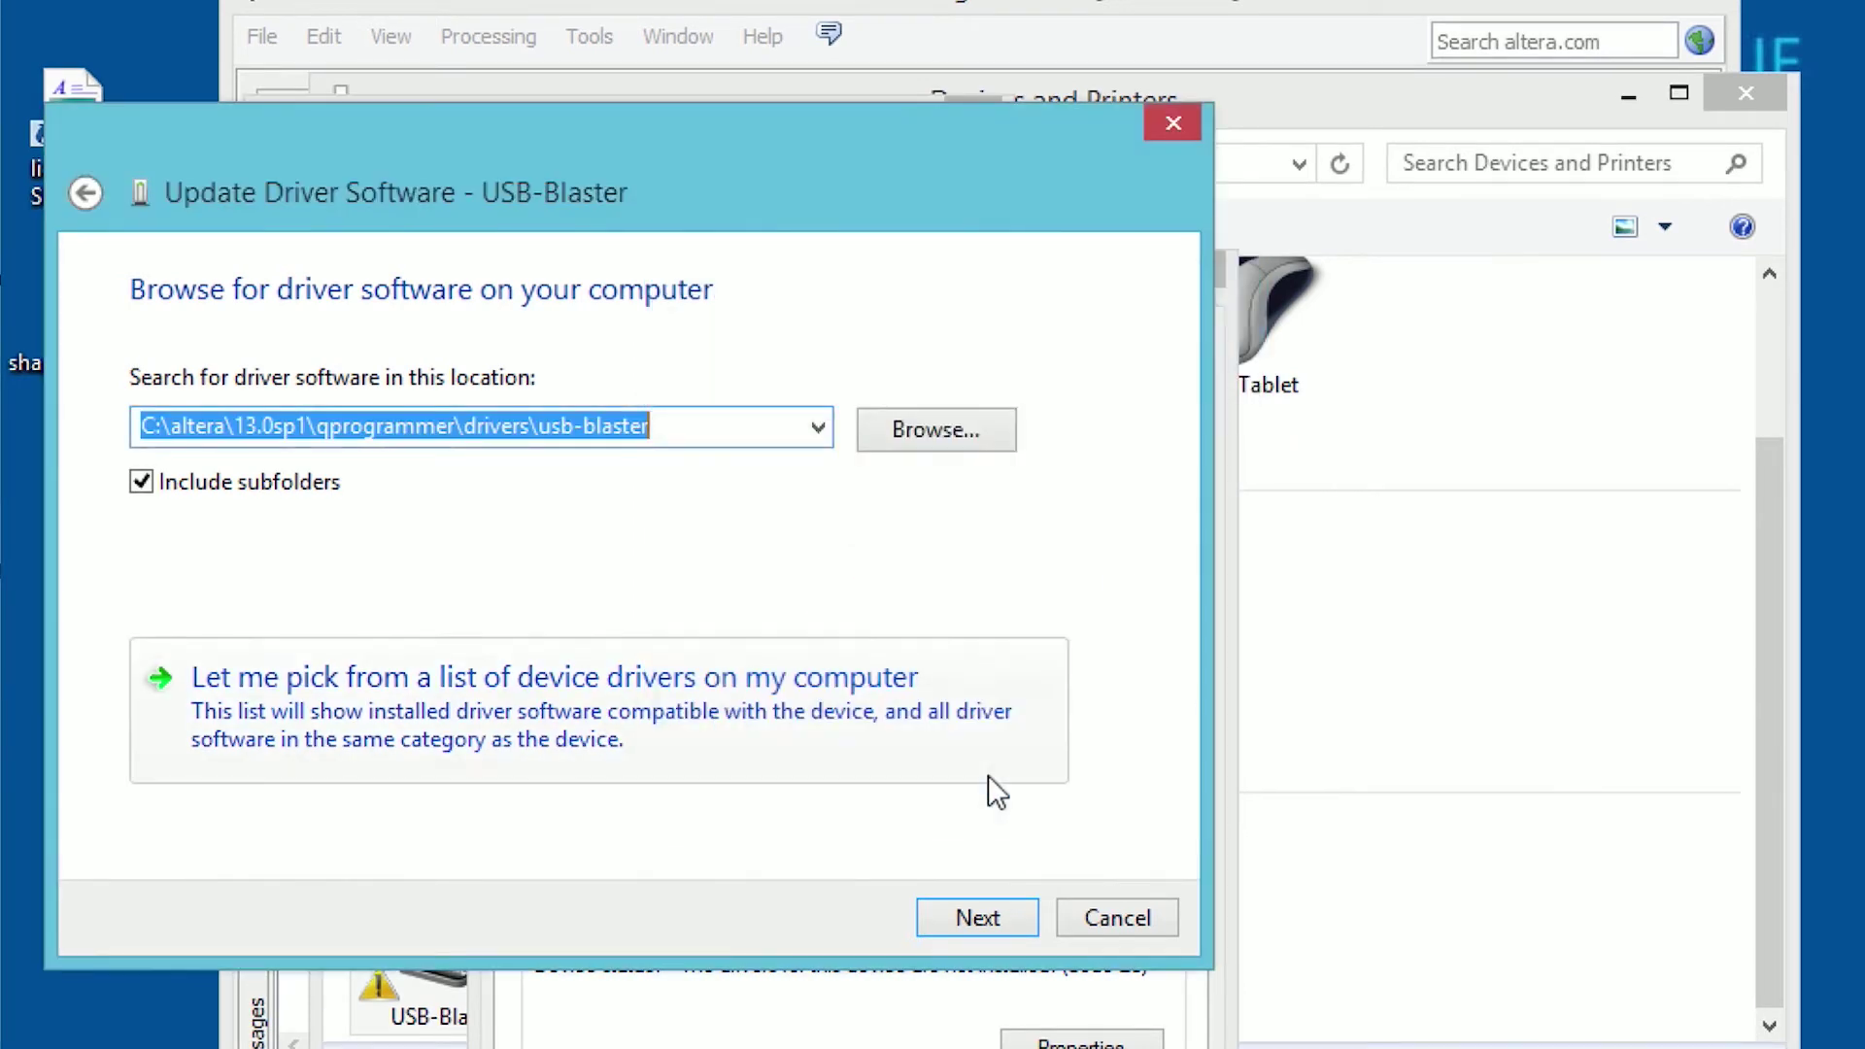
pyautogui.click(981, 921)
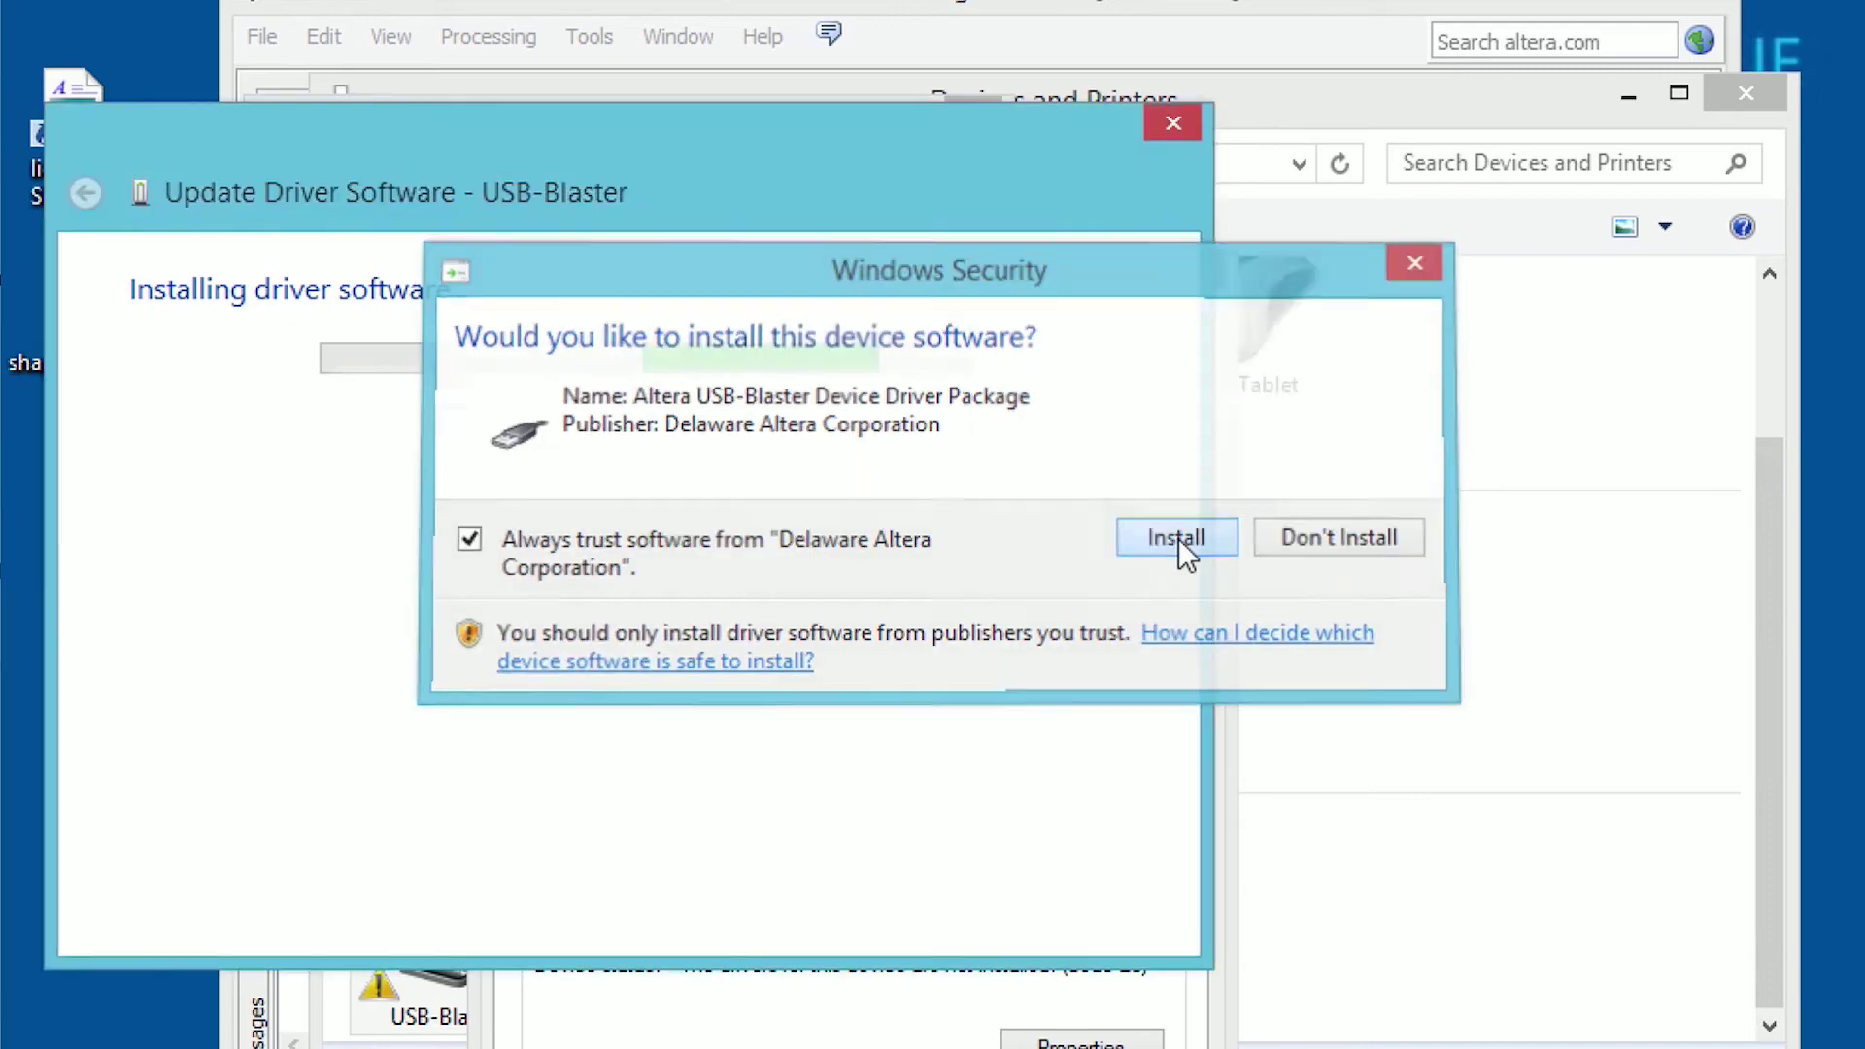
pyautogui.click(1177, 538)
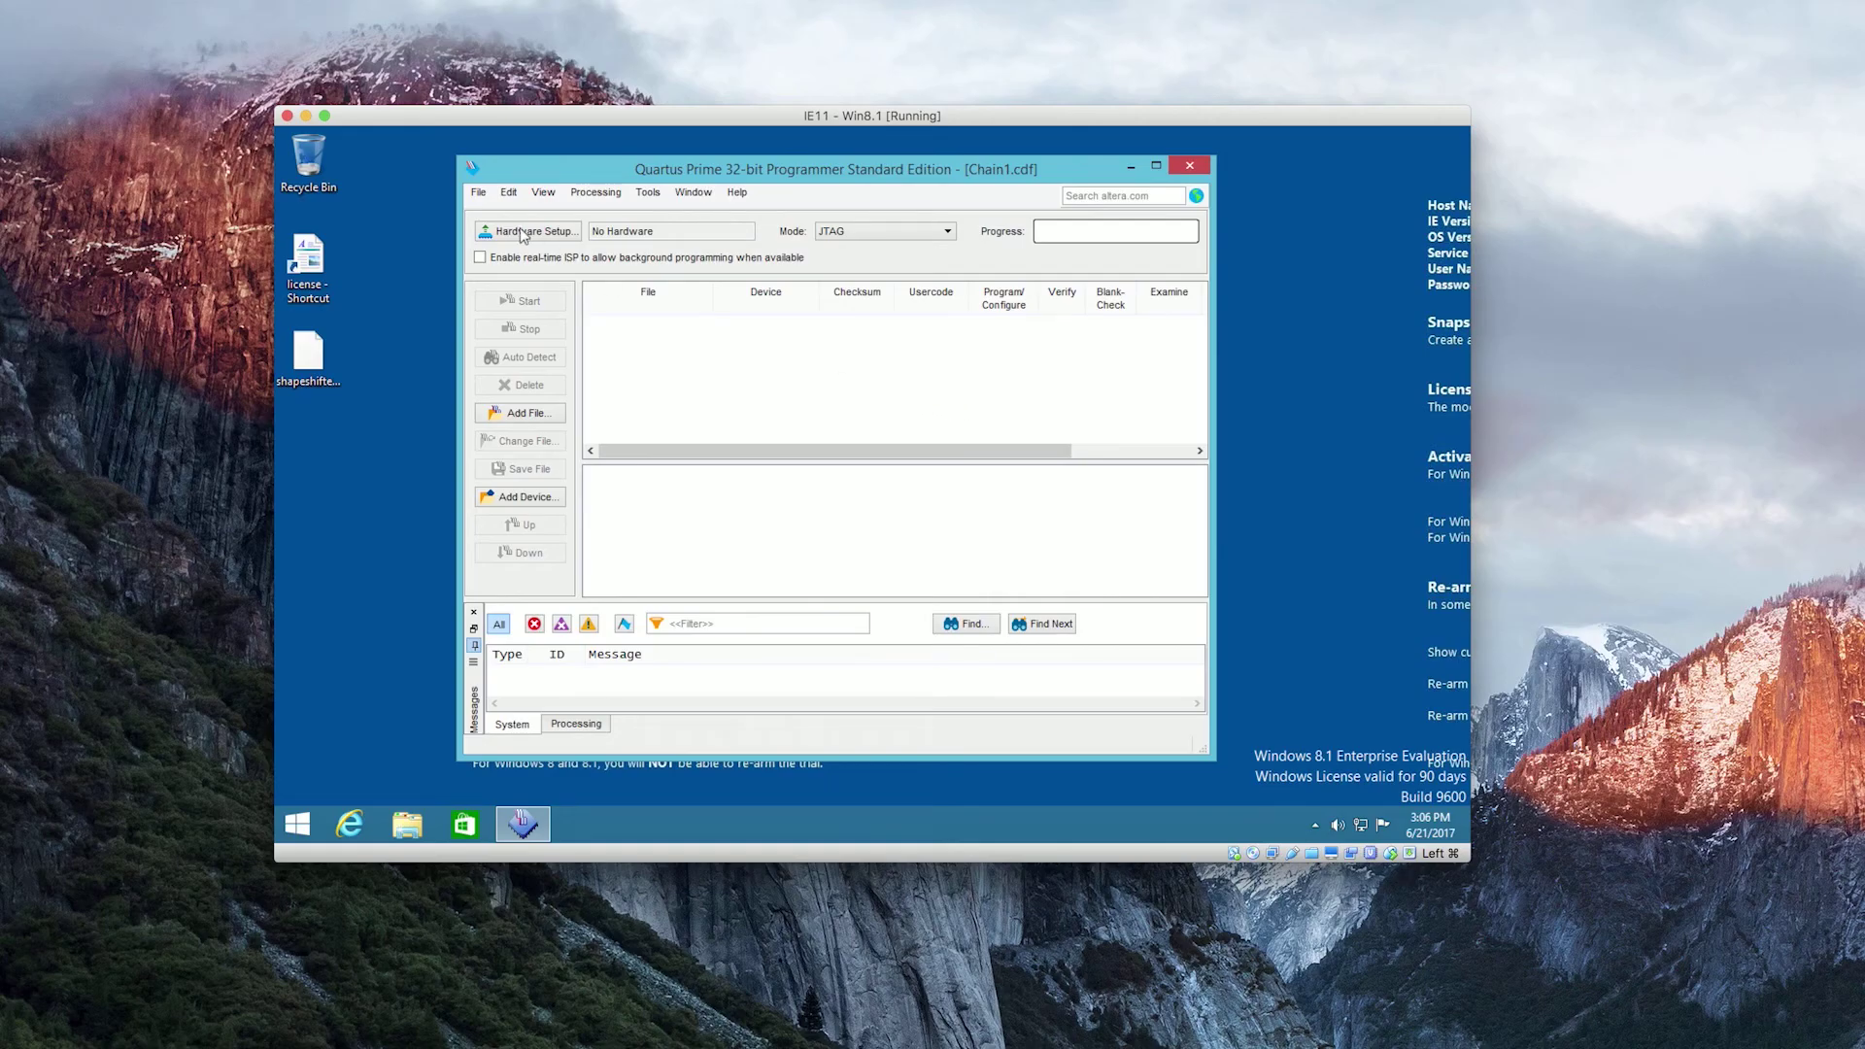
# Step: Set the Programmer's currently selected hardware to USB-Blaster [USB-0] and close the hardware setup
pyautogui.click(522, 230)
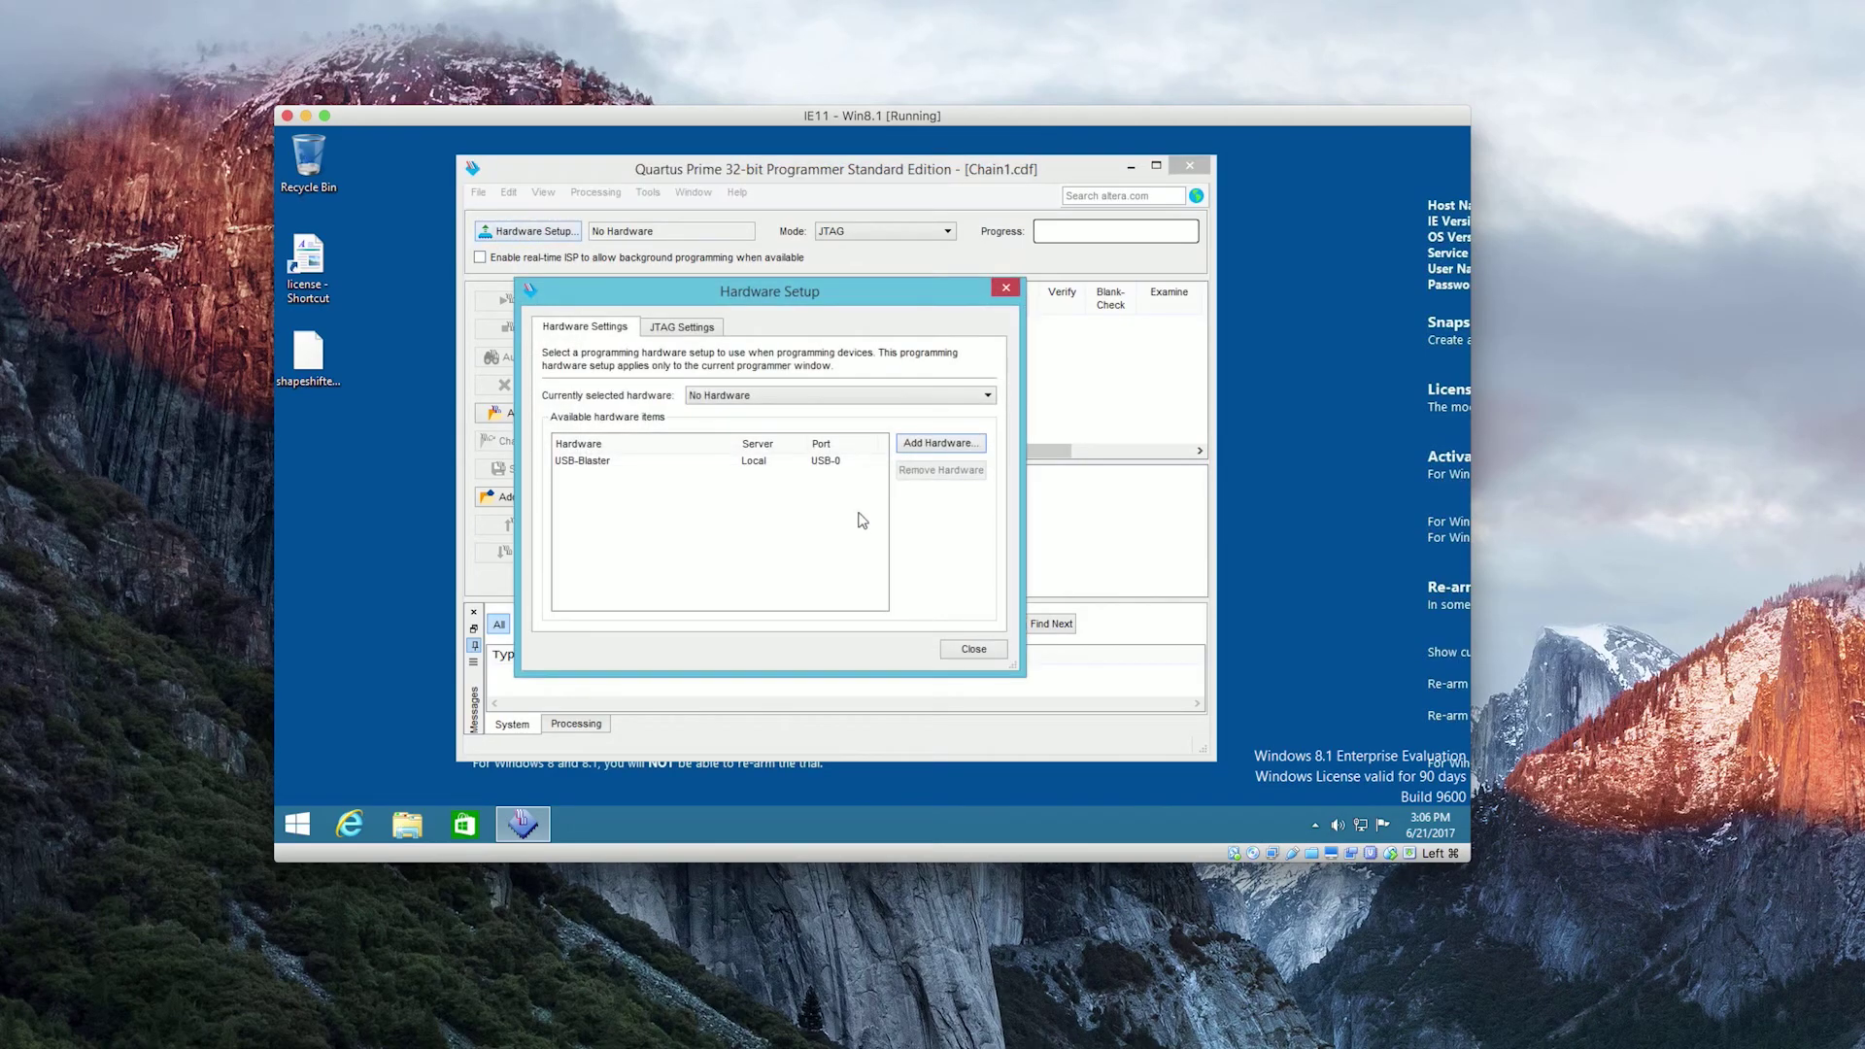
pyautogui.click(763, 395)
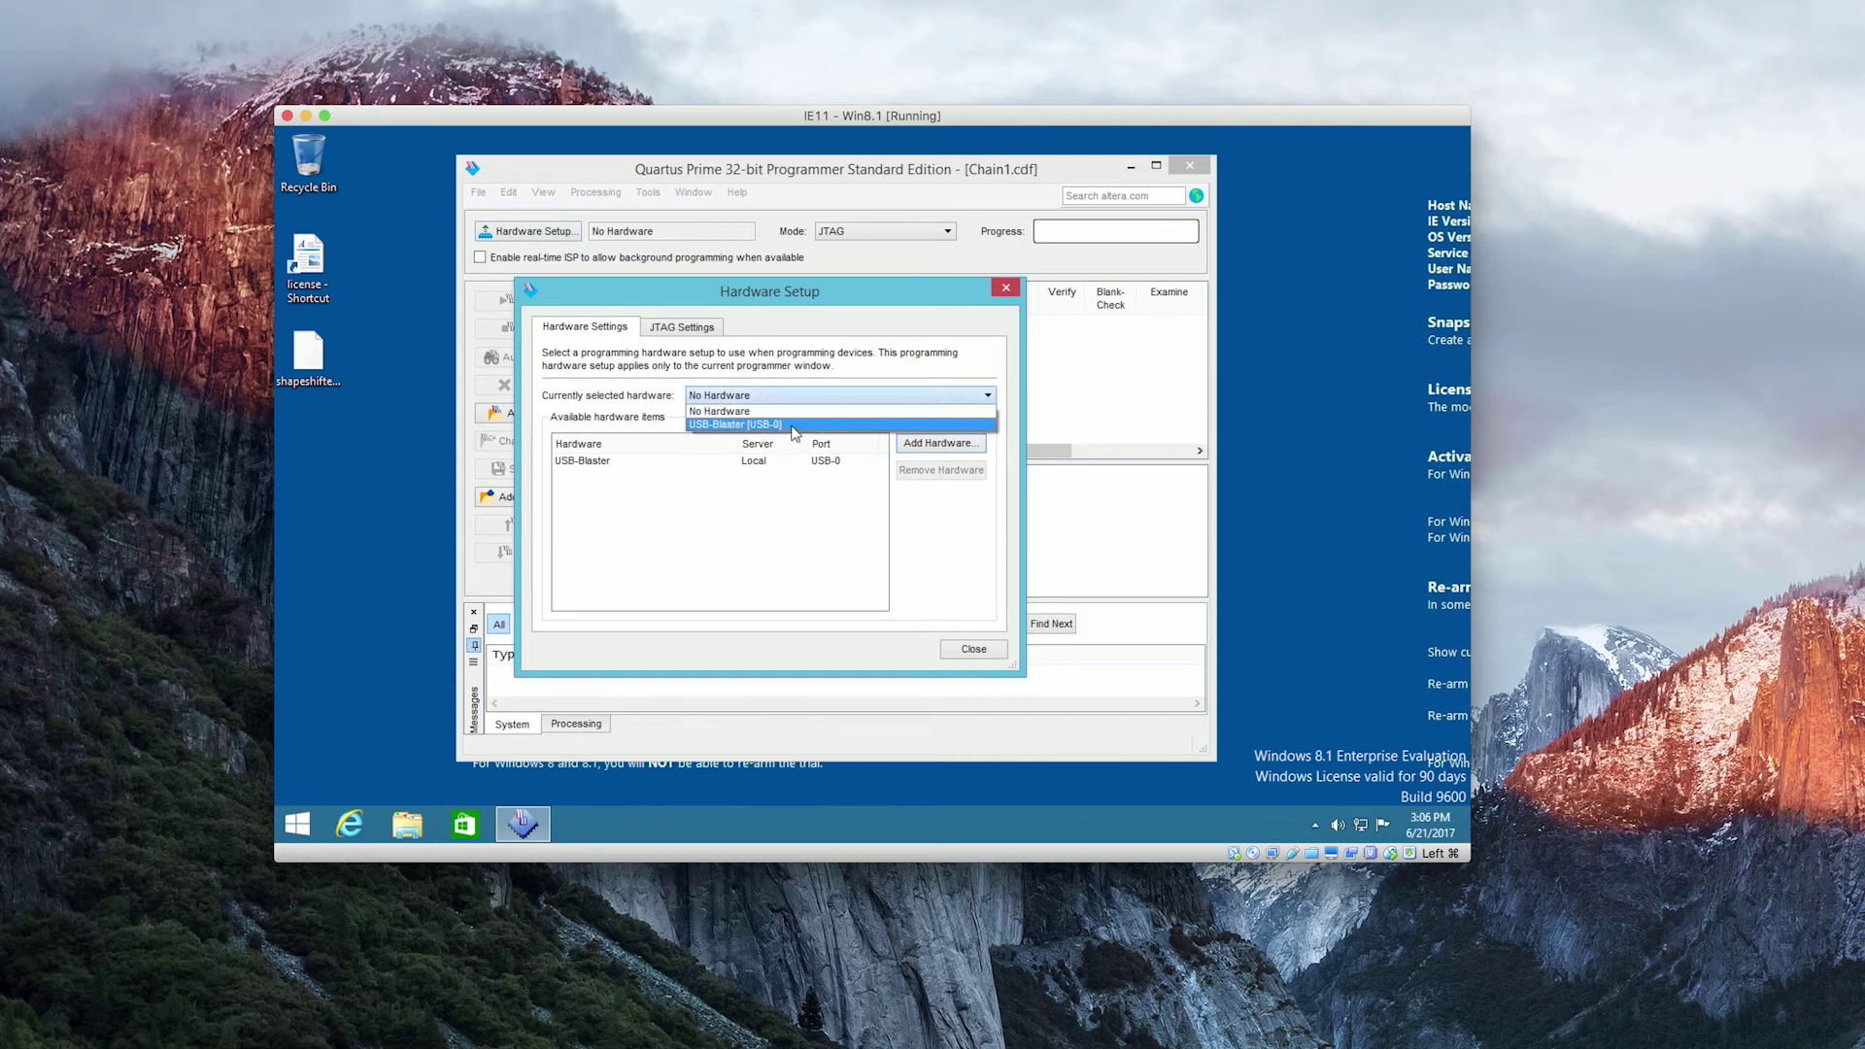
pyautogui.click(794, 428)
pyautogui.click(586, 461)
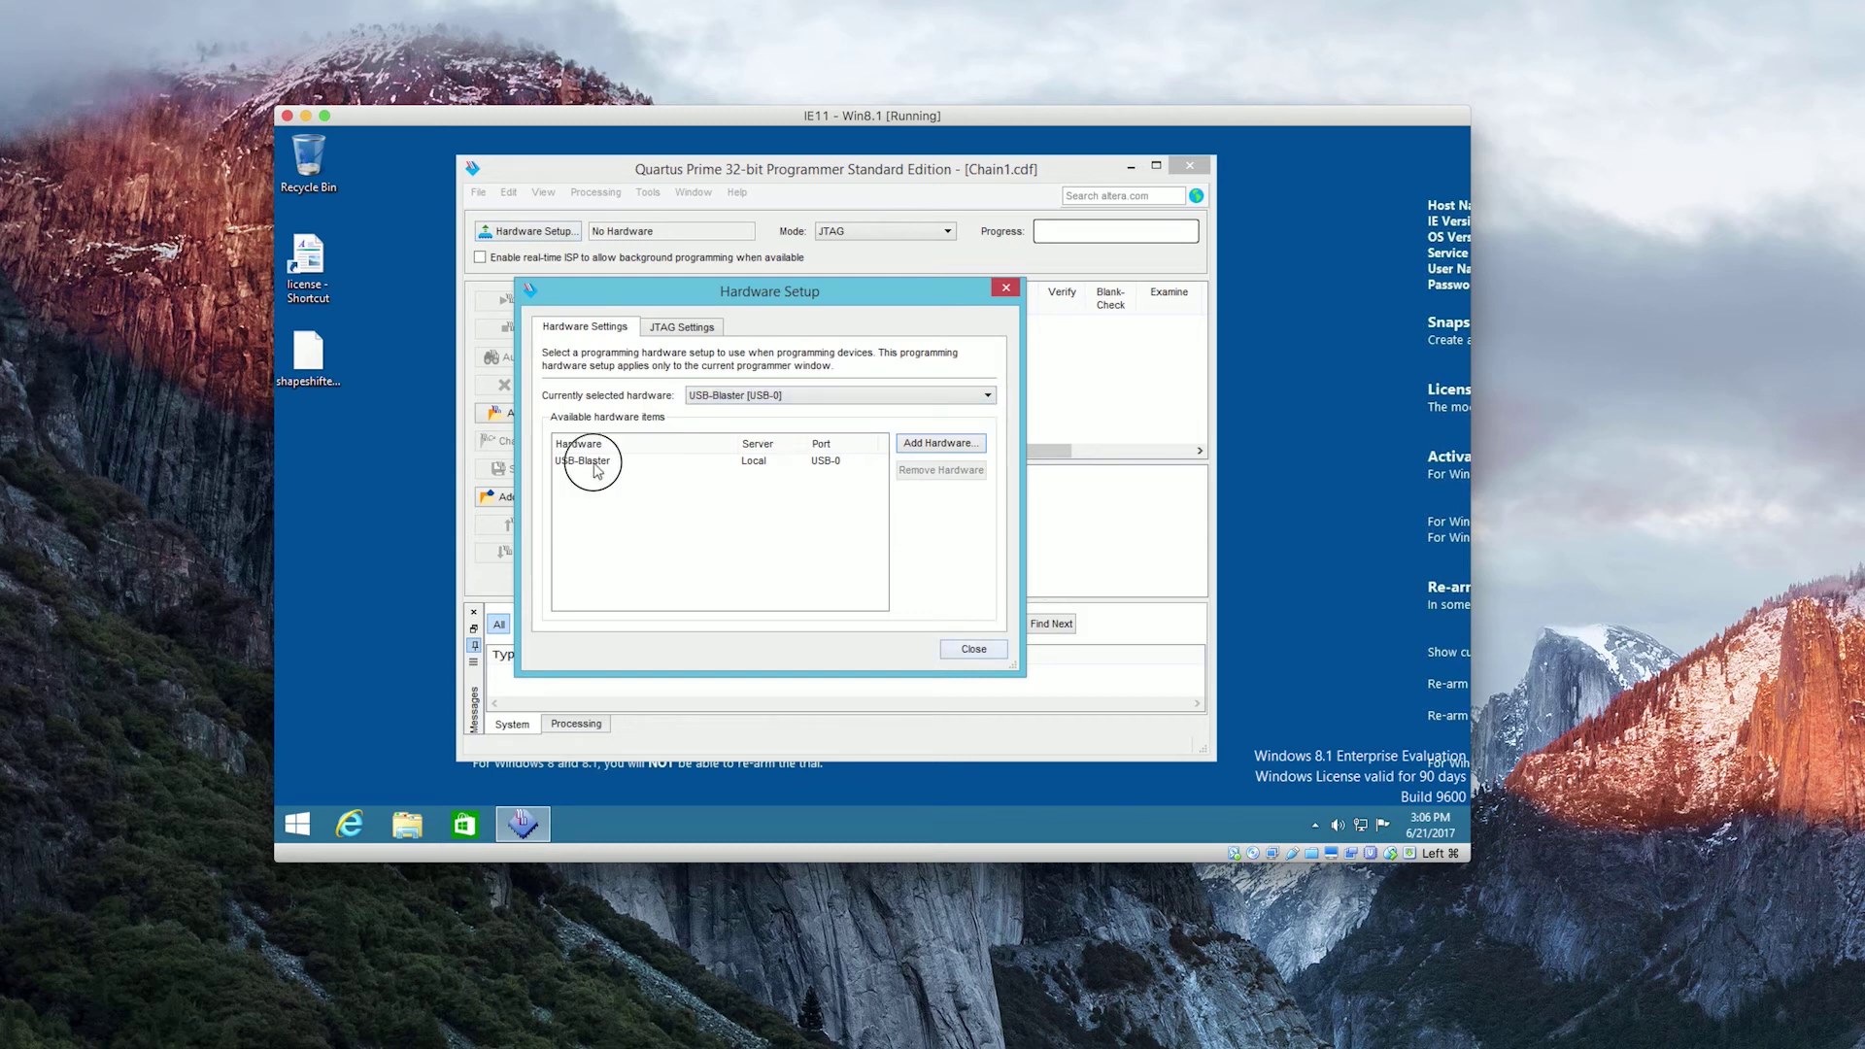
pyautogui.click(973, 649)
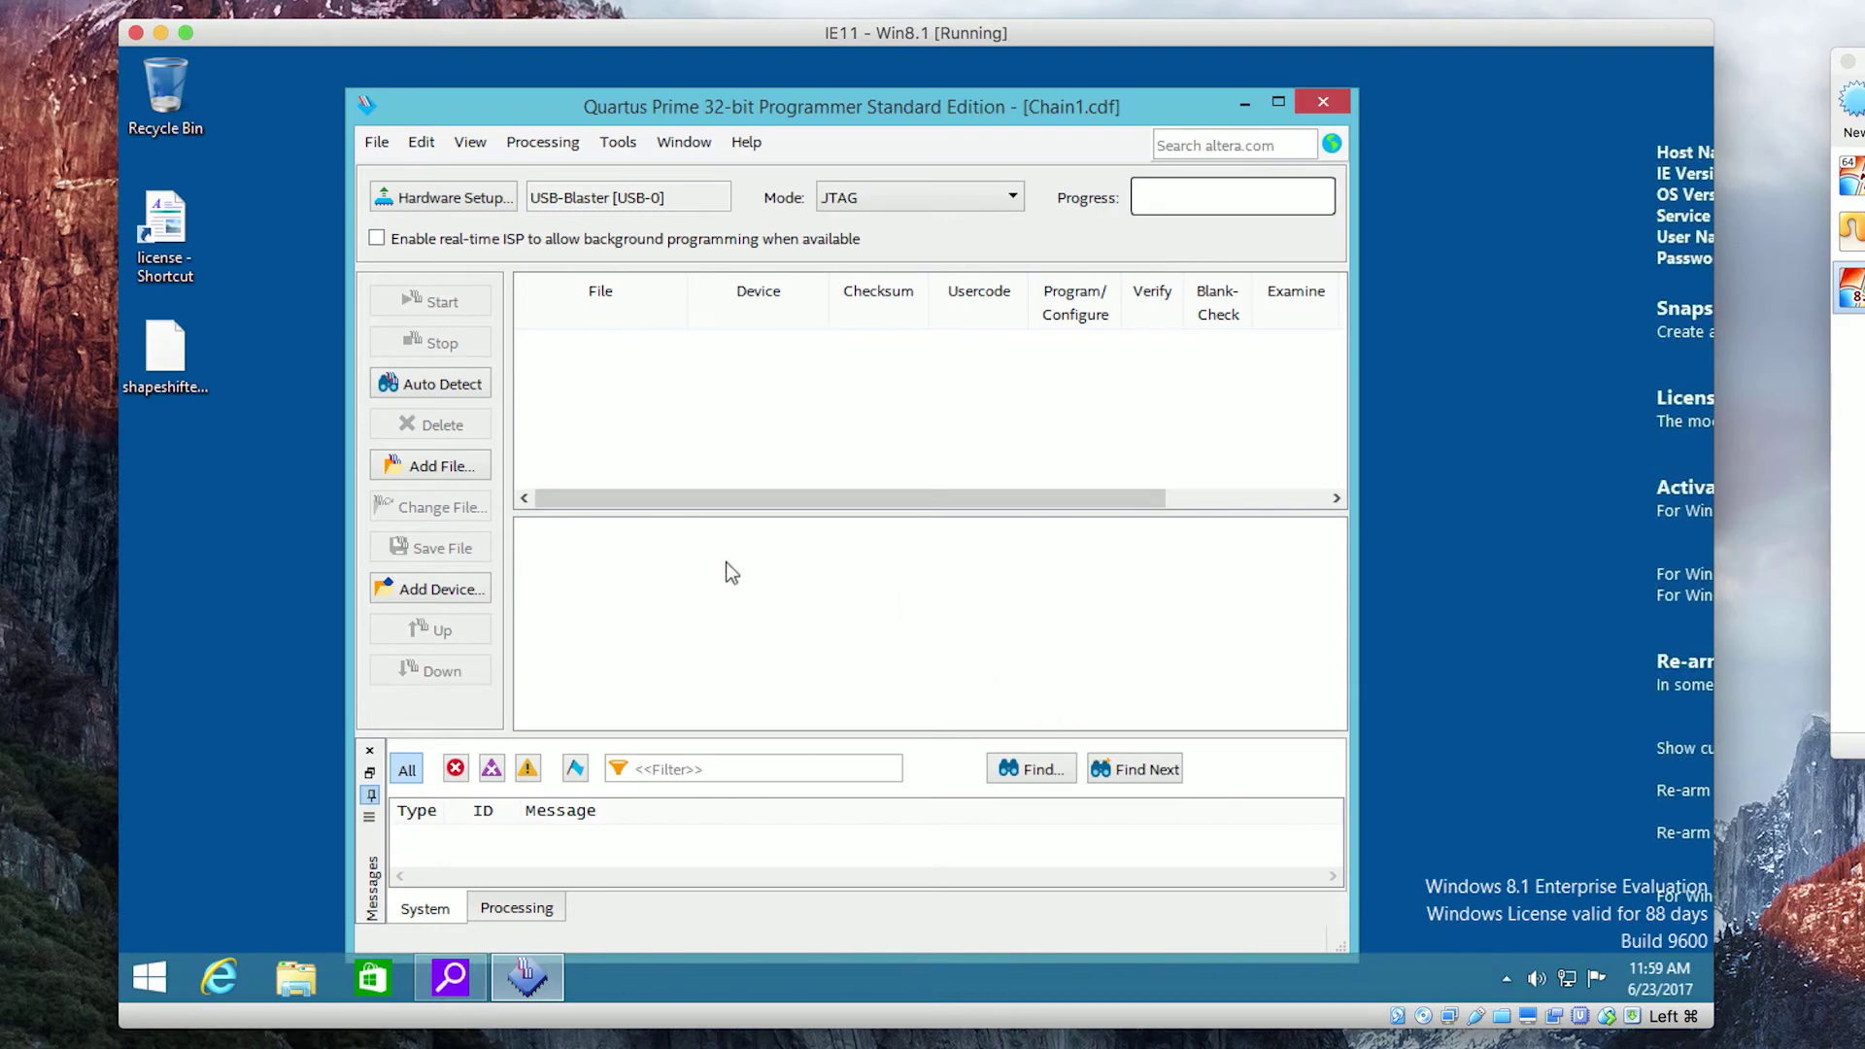
# Step: Add the firmware programming file from the IEUser Downloads folder to the Programmer
pyautogui.click(436, 465)
pyautogui.click(445, 382)
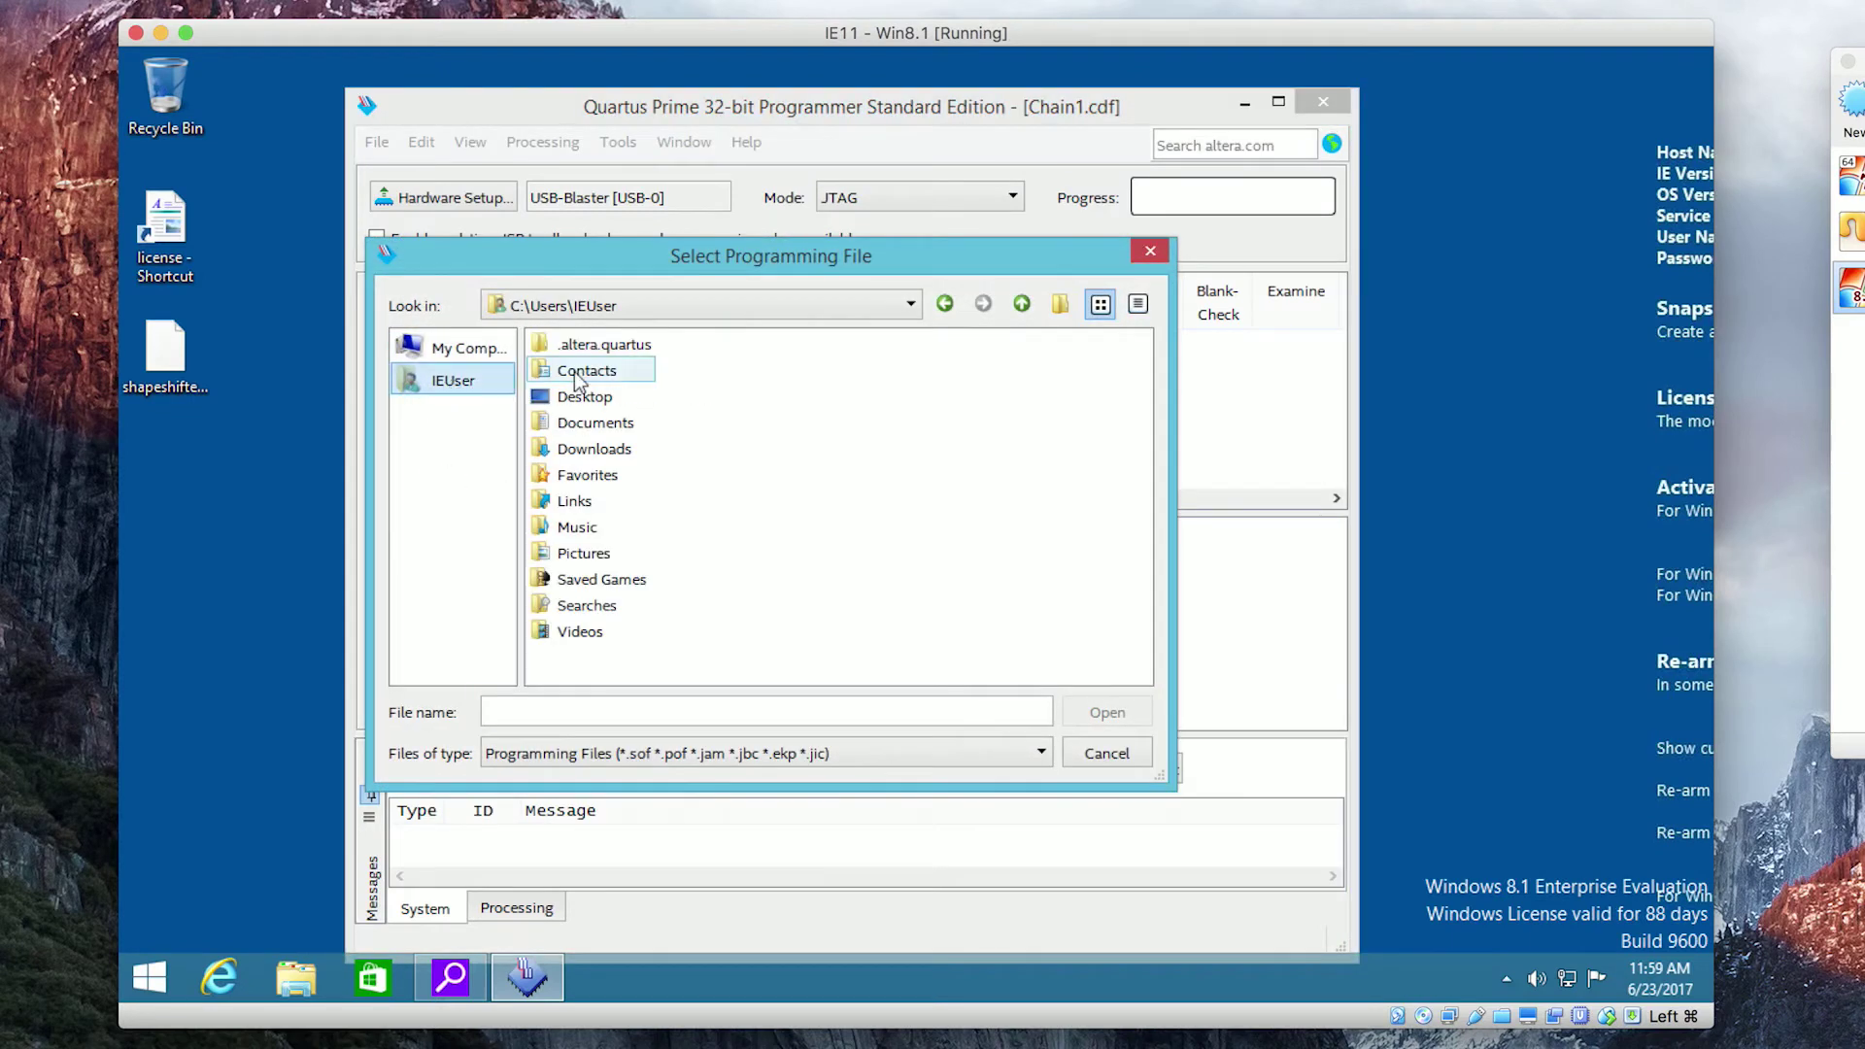
pyautogui.doubleClick(610, 450)
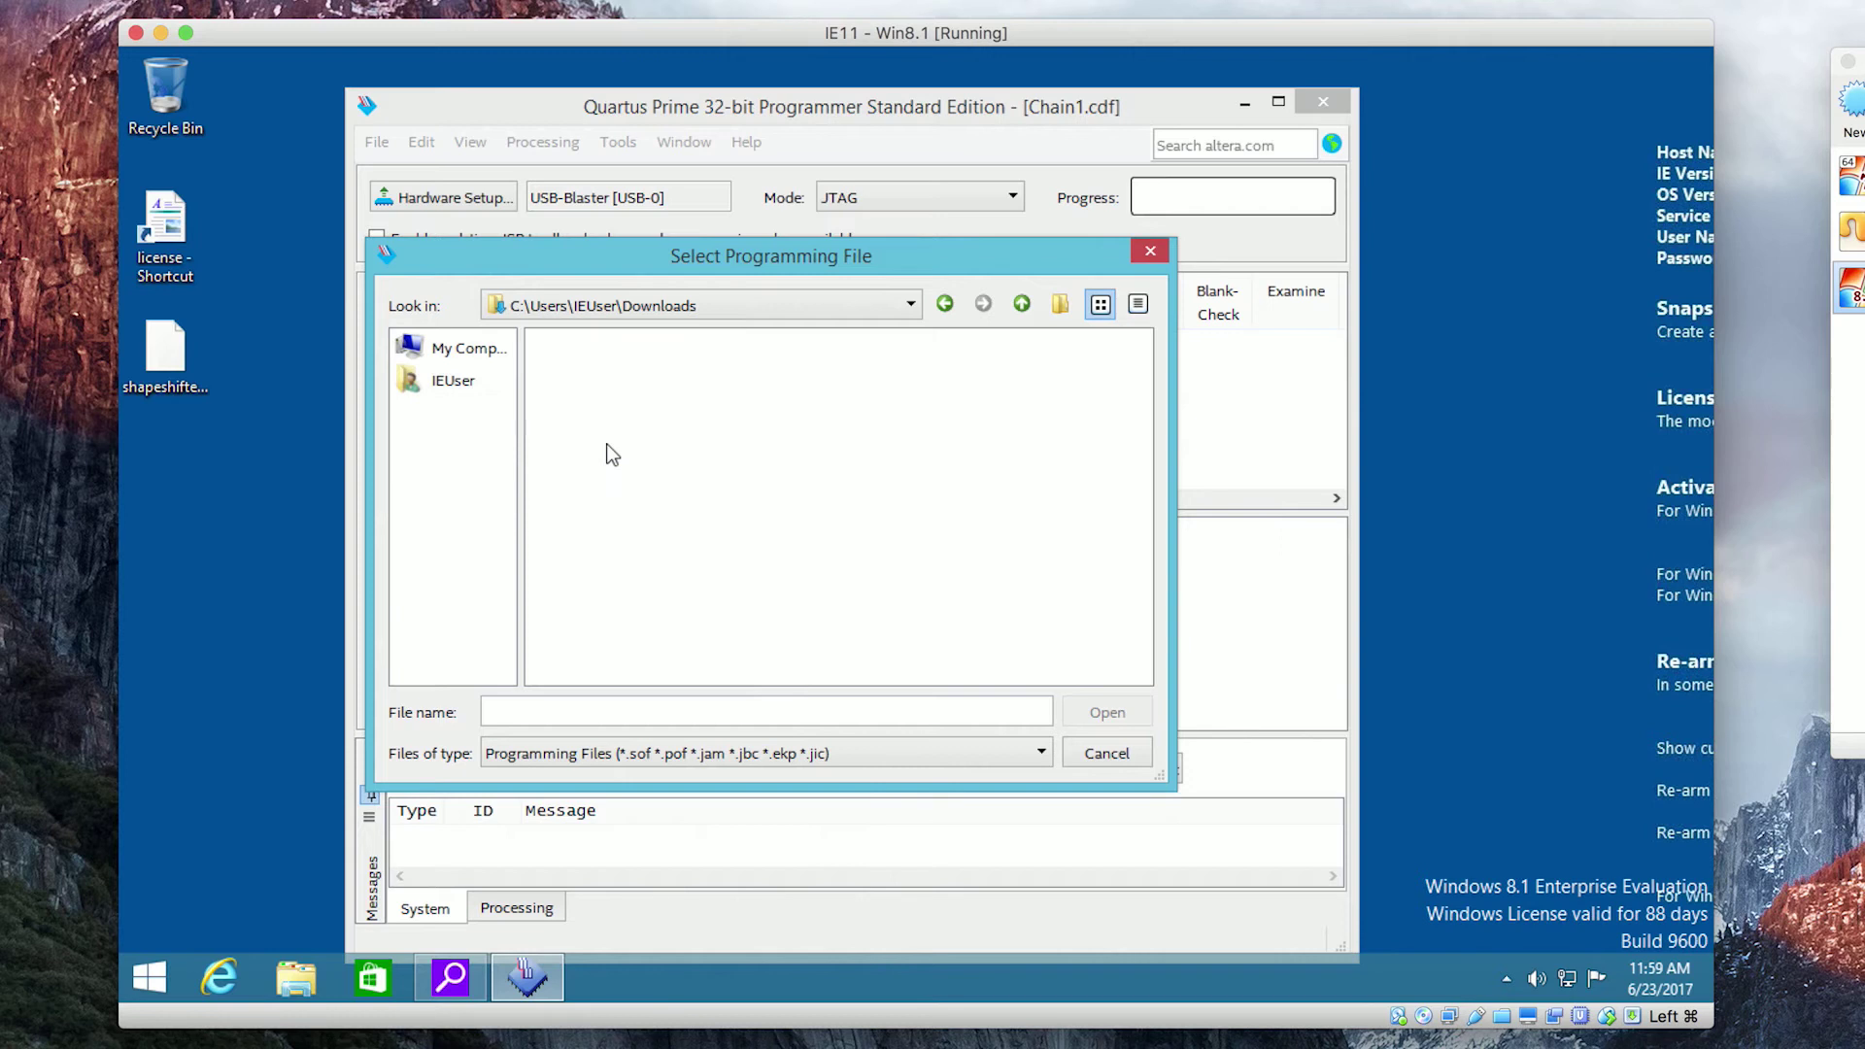
pyautogui.doubleClick(596, 351)
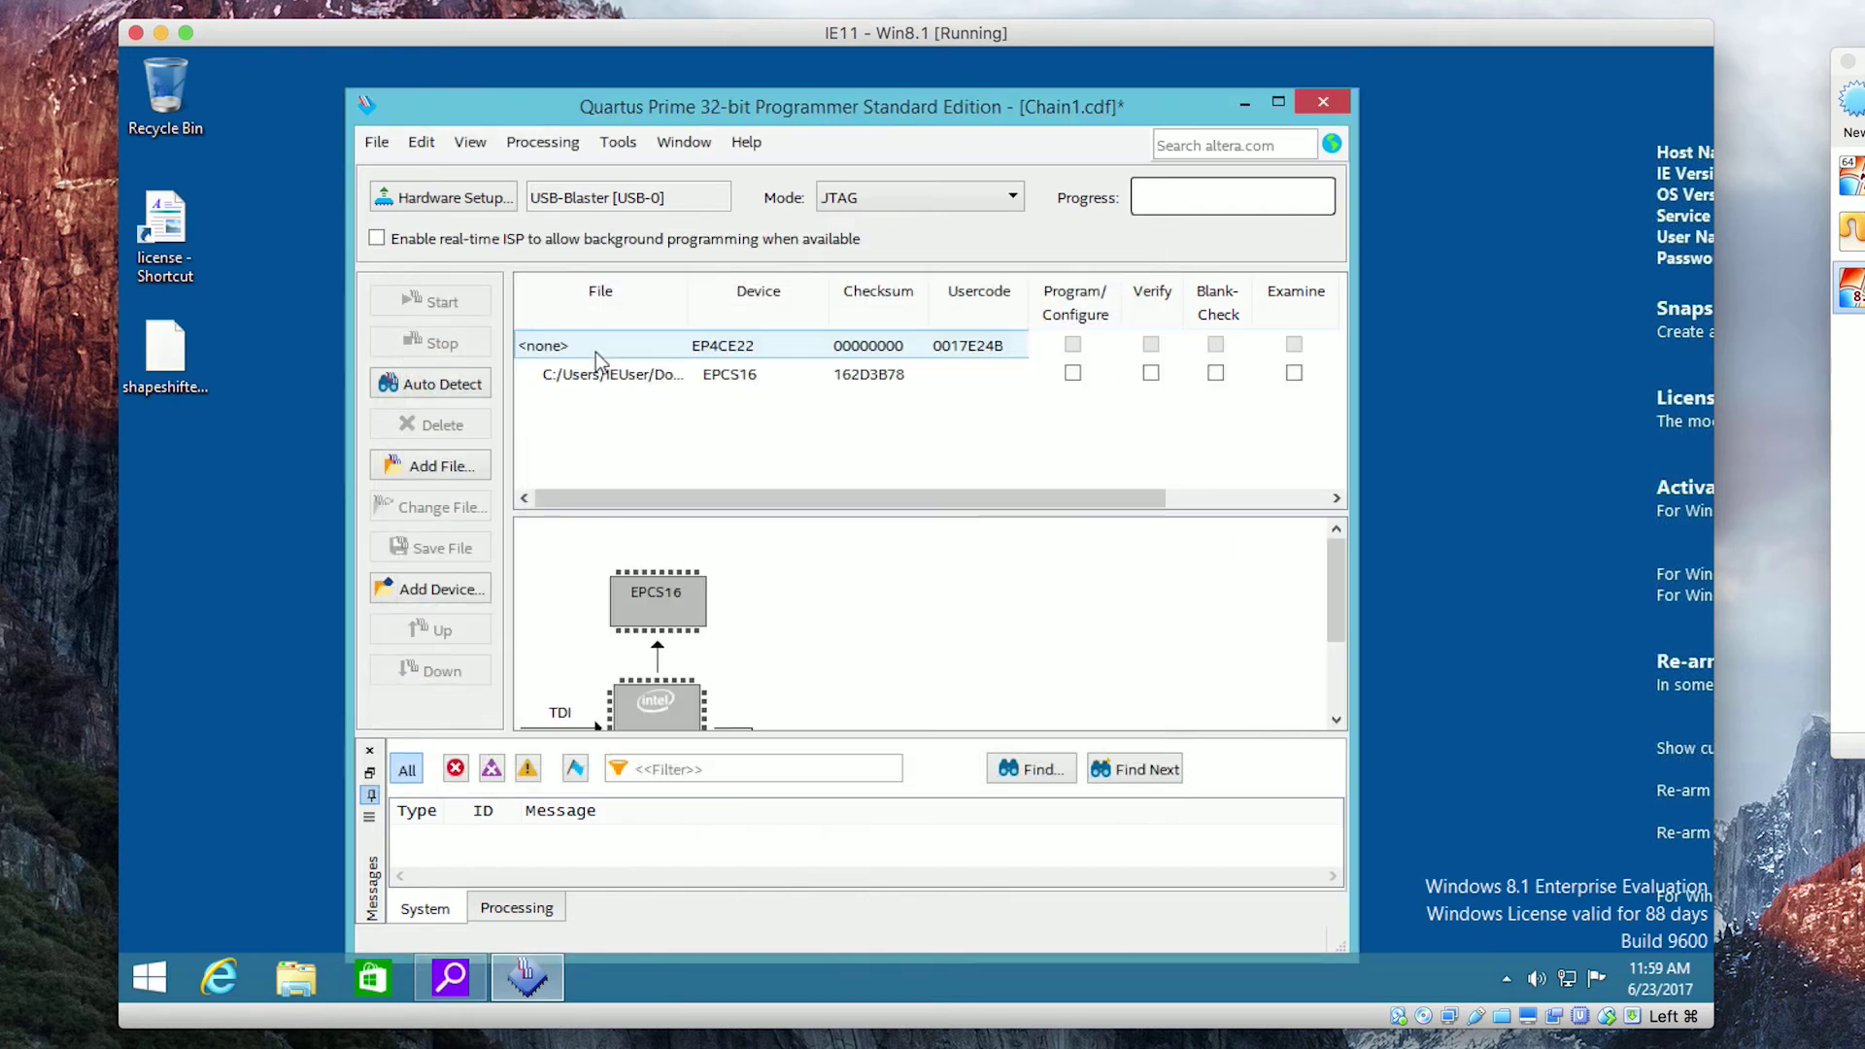
# Step: Enable Program/Configure for the EPCS16 device and start programming in JTAG mode
pyautogui.click(1072, 374)
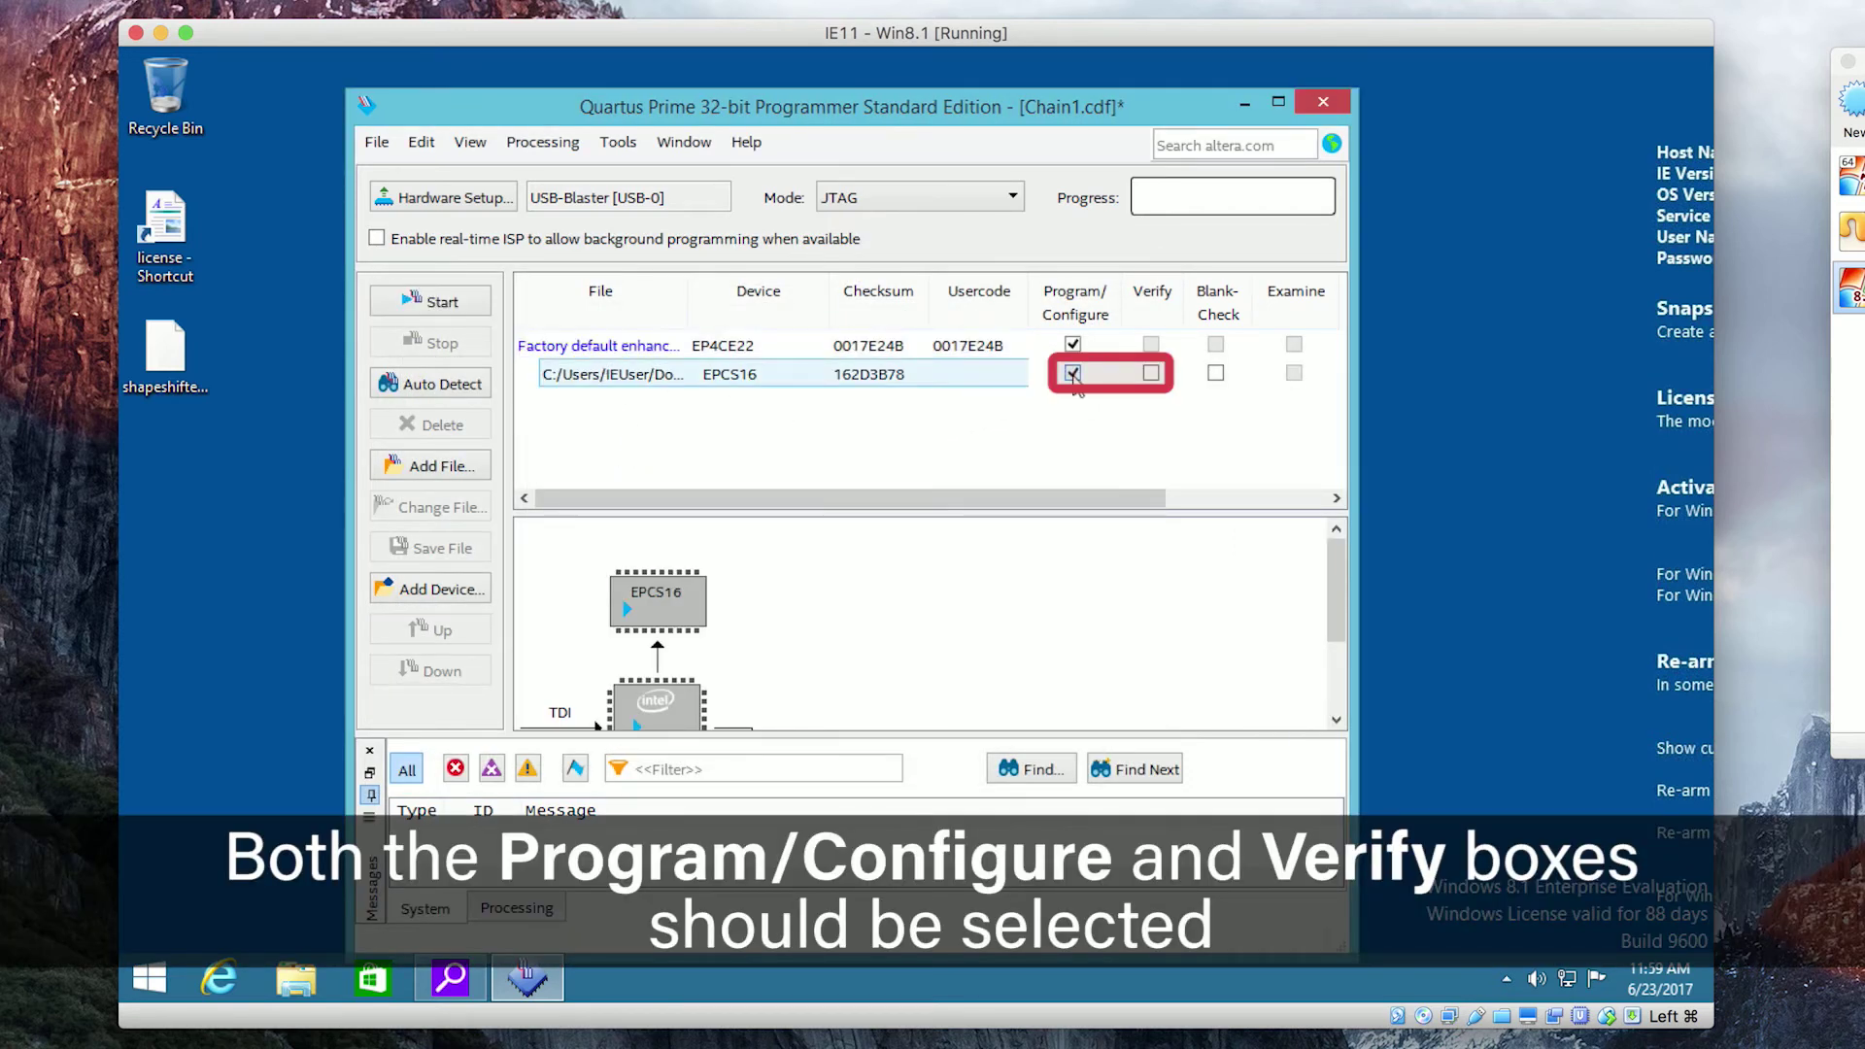
pyautogui.click(948, 473)
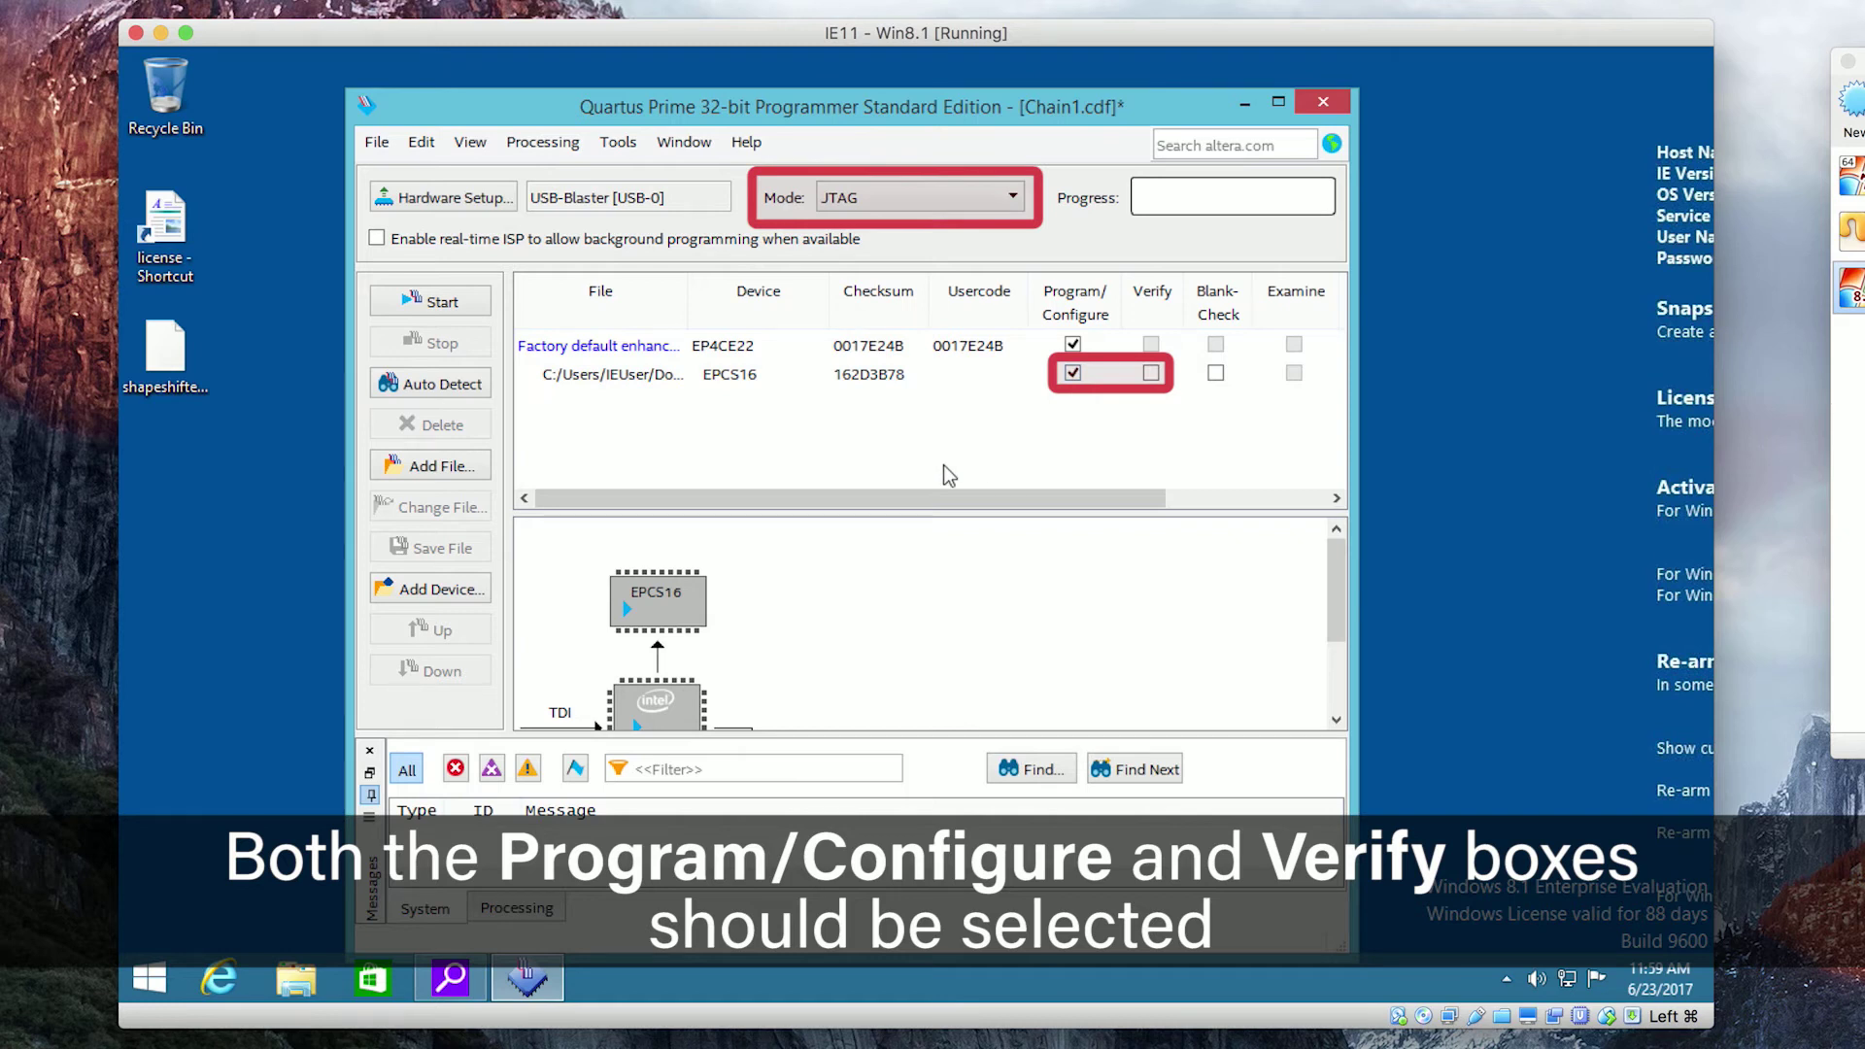
pyautogui.click(410, 306)
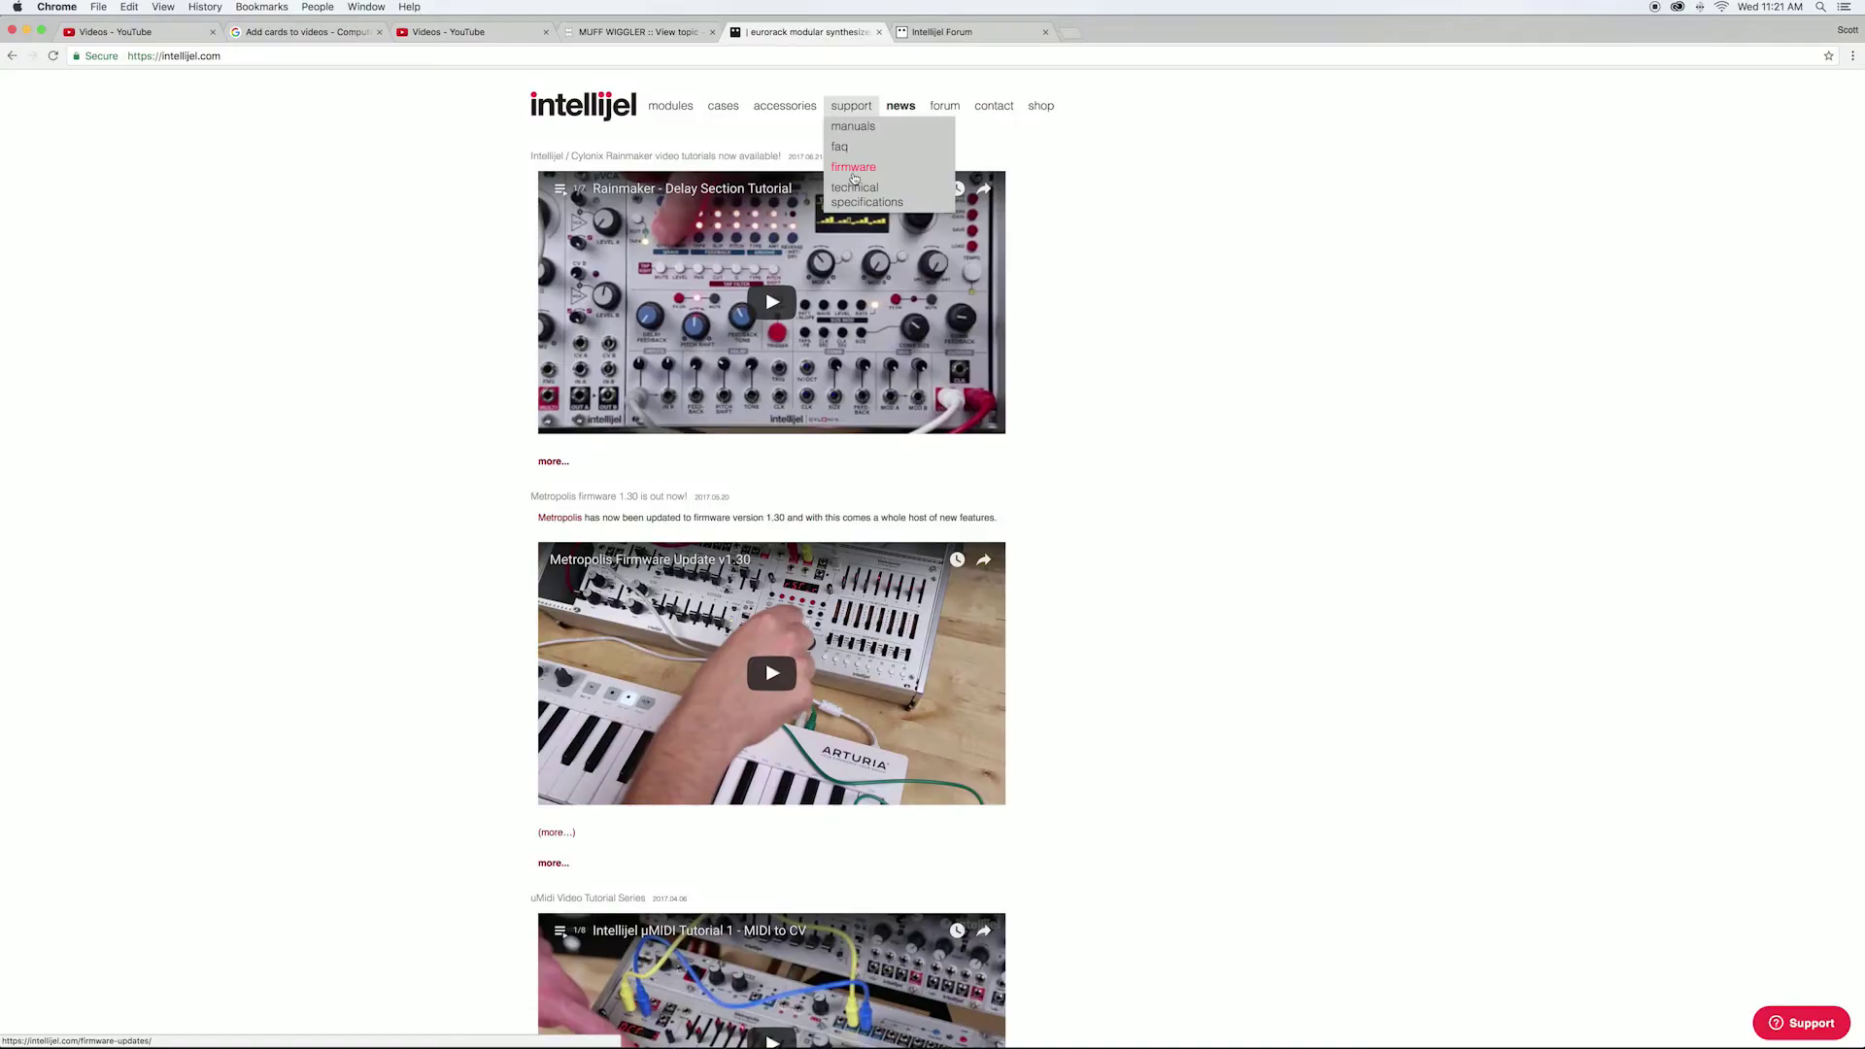
# Step: In Chrome, download the OSX Firmware Updater from Intellijel's firmware page, and open the Intellijel Firmware Updater application from the Mac's Downloads folder
pyautogui.click(847, 167)
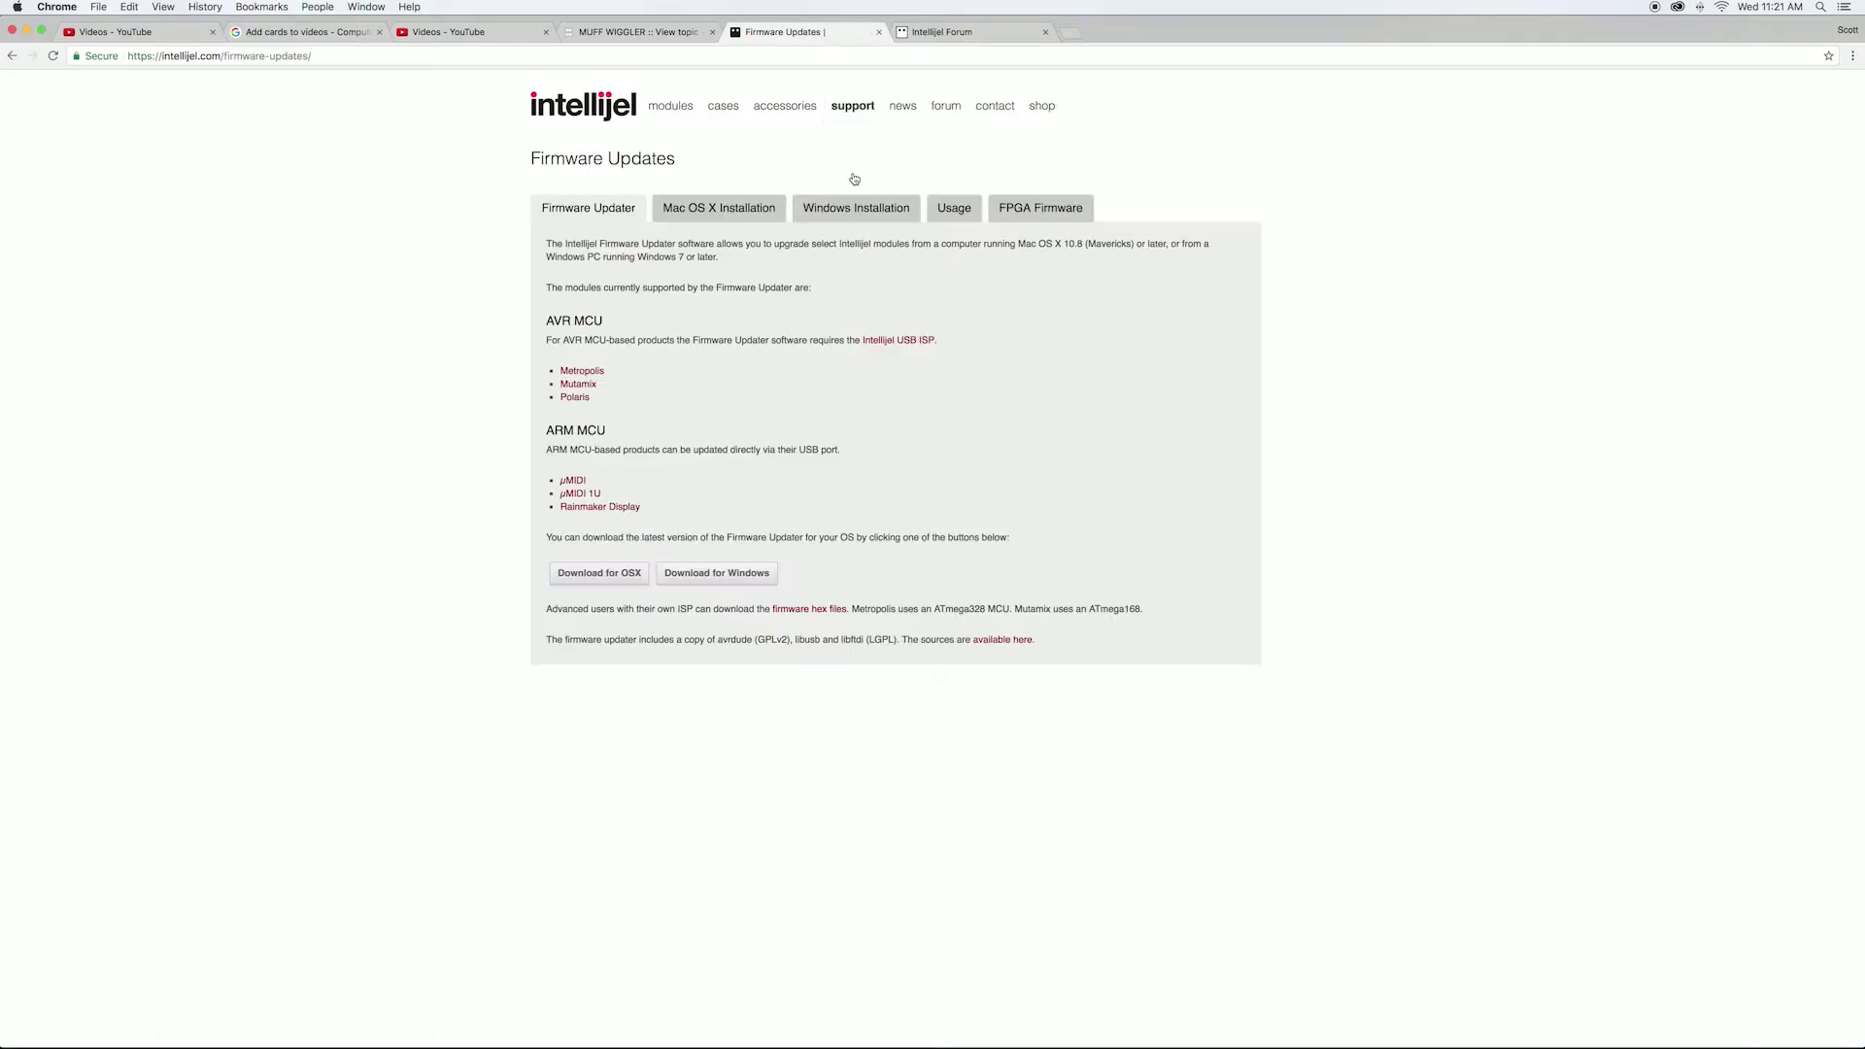
pyautogui.click(598, 575)
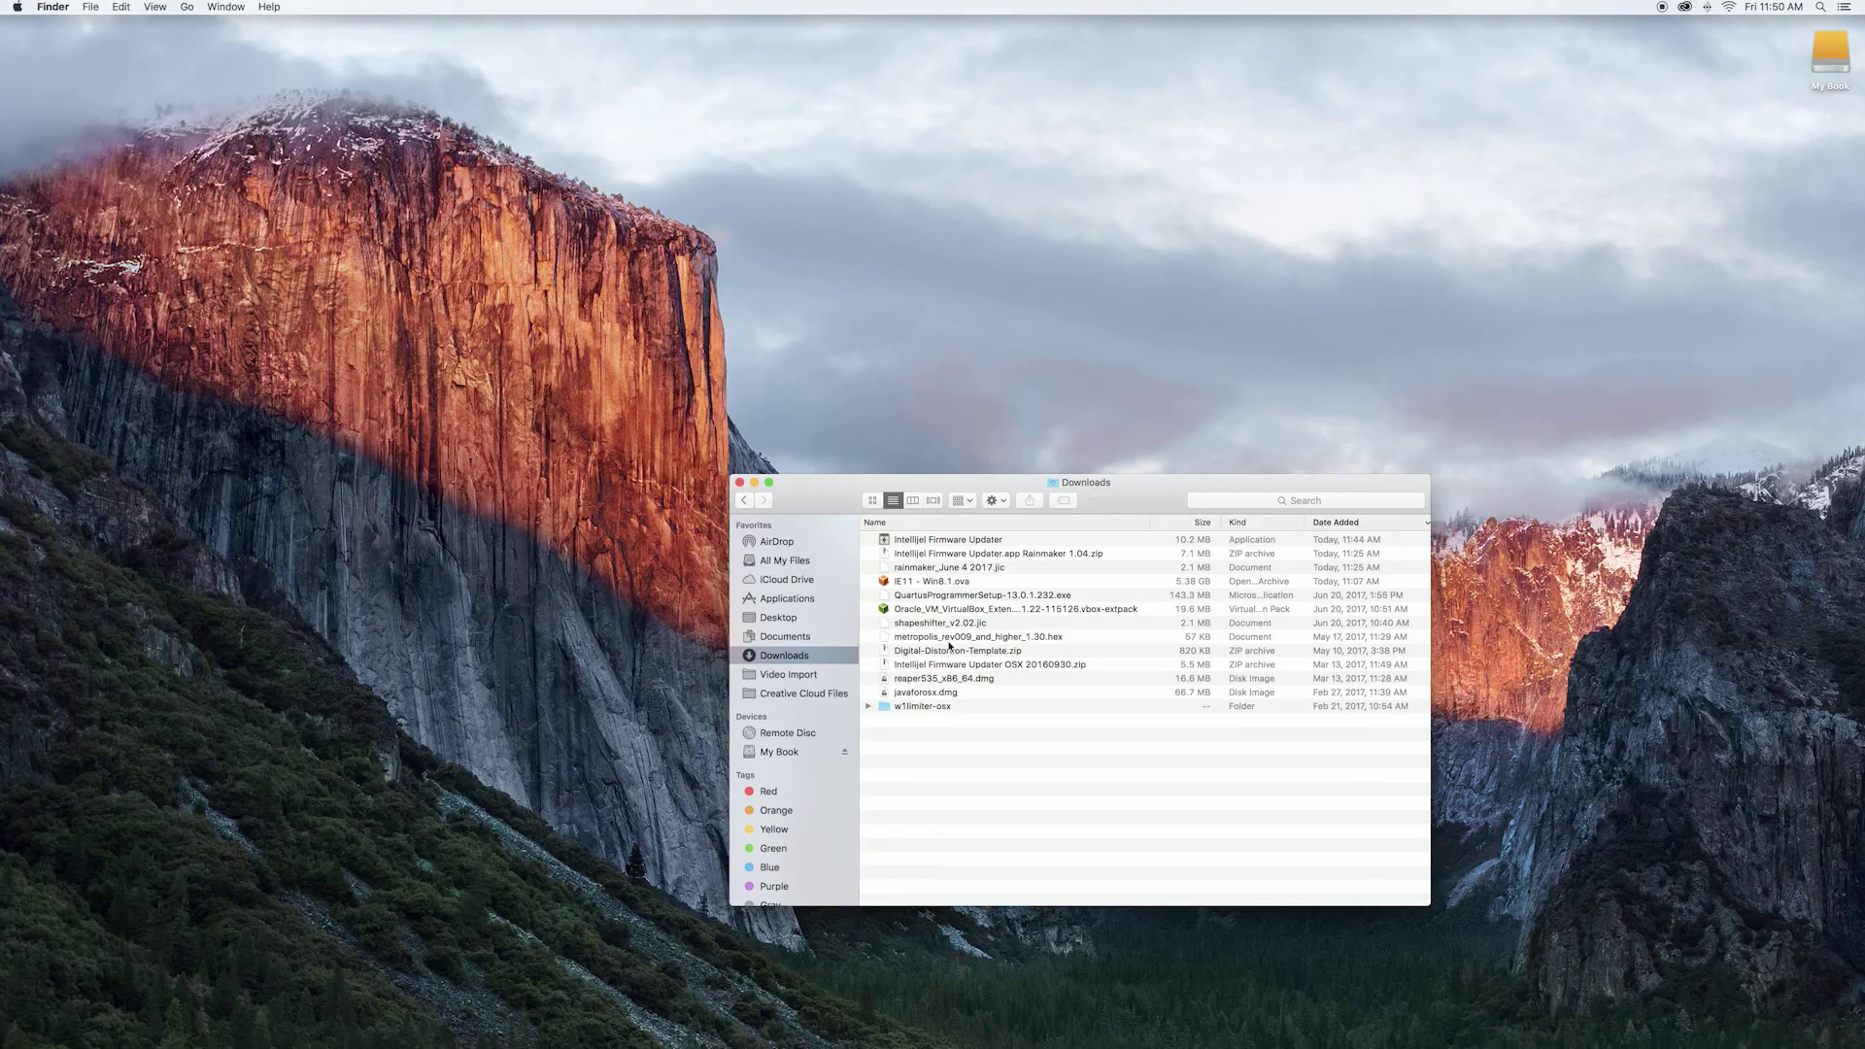
pyautogui.rightClick(950, 544)
pyautogui.click(971, 552)
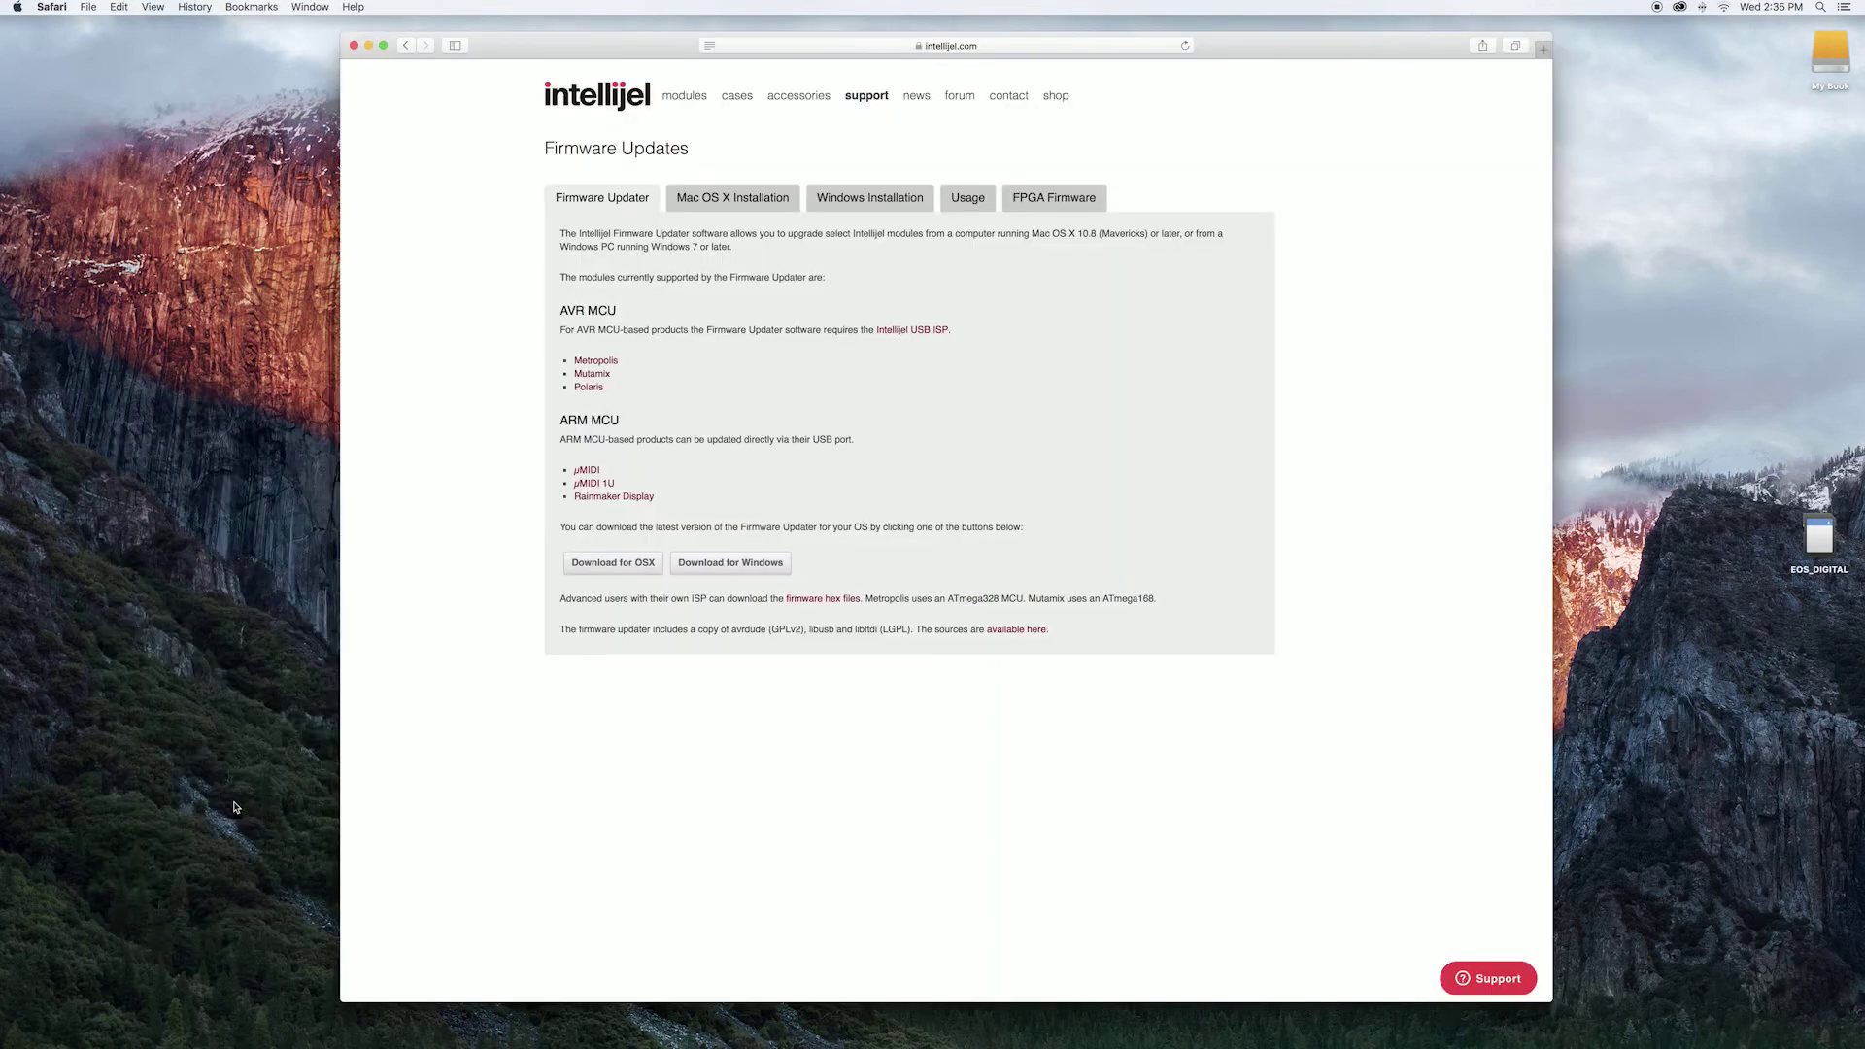
# Step: In Safari, examine the ARM STM32 BOOTLOADER driver section of Intellijel's Windows installation instructions
pyautogui.click(844, 201)
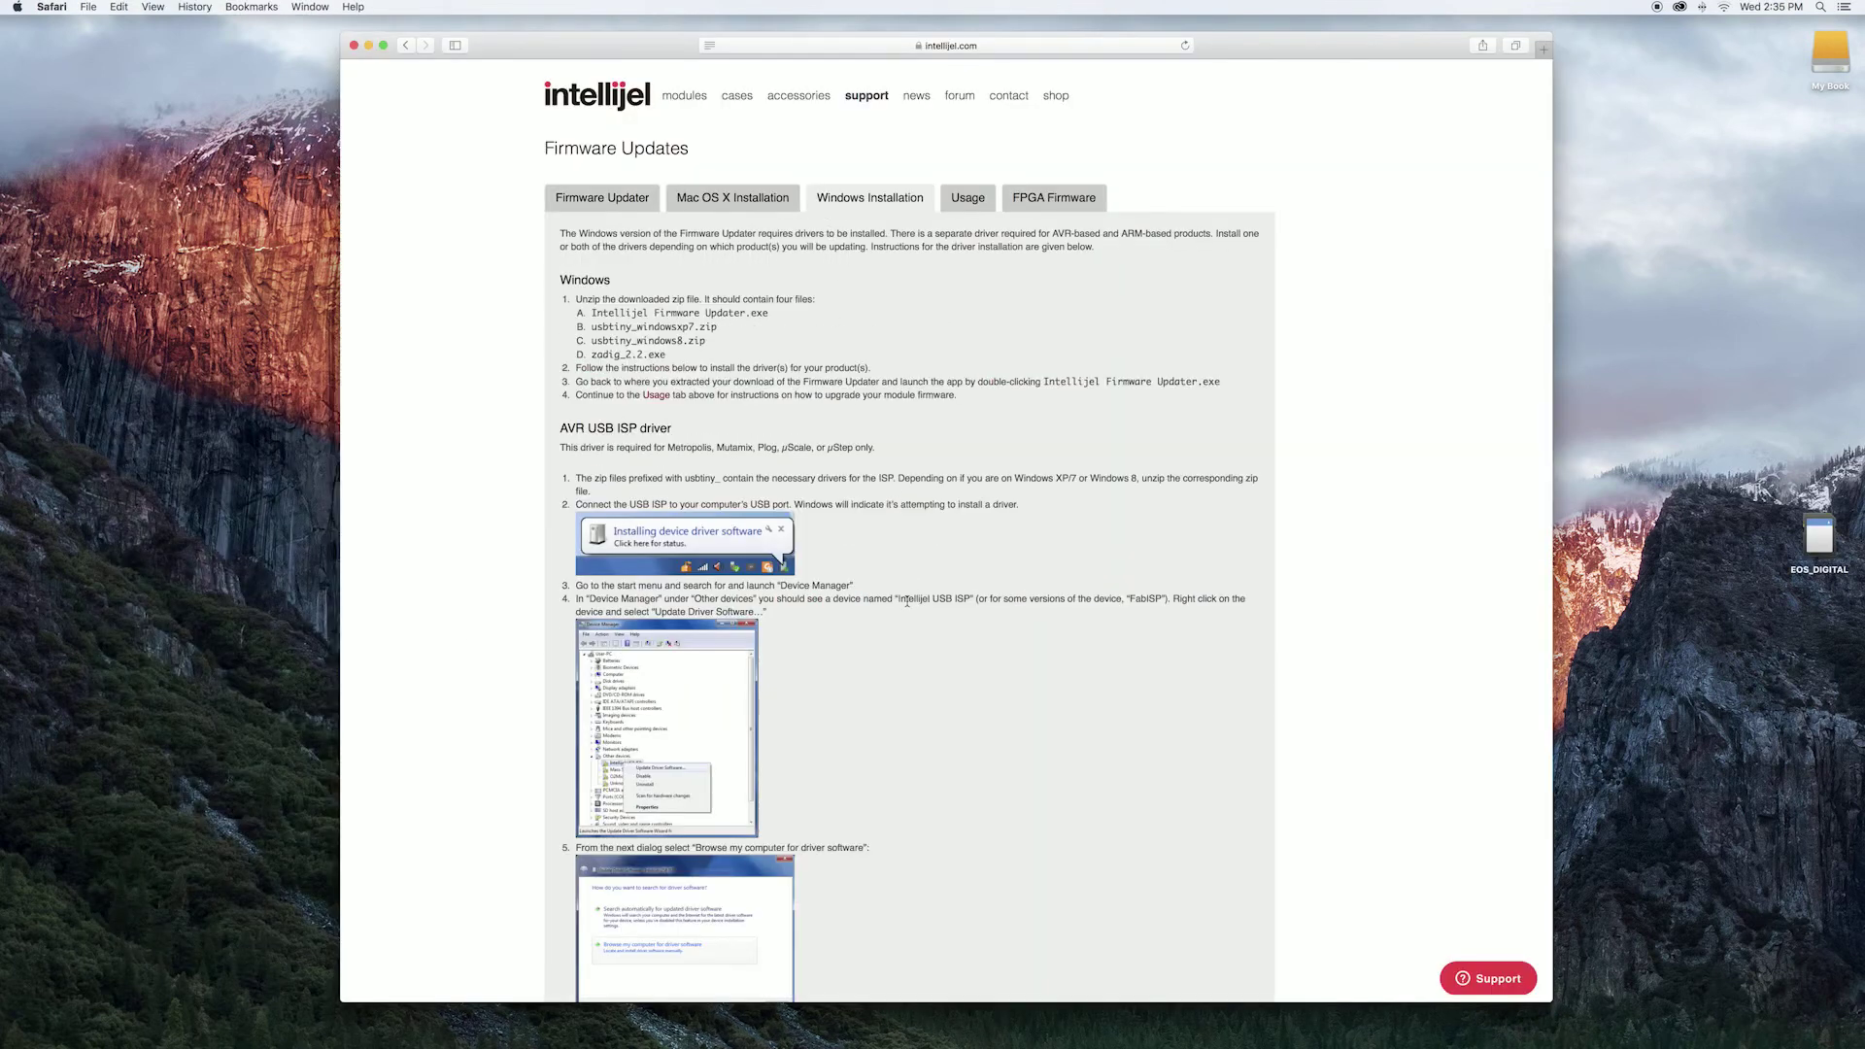
pyautogui.scroll(-15, 906, 602)
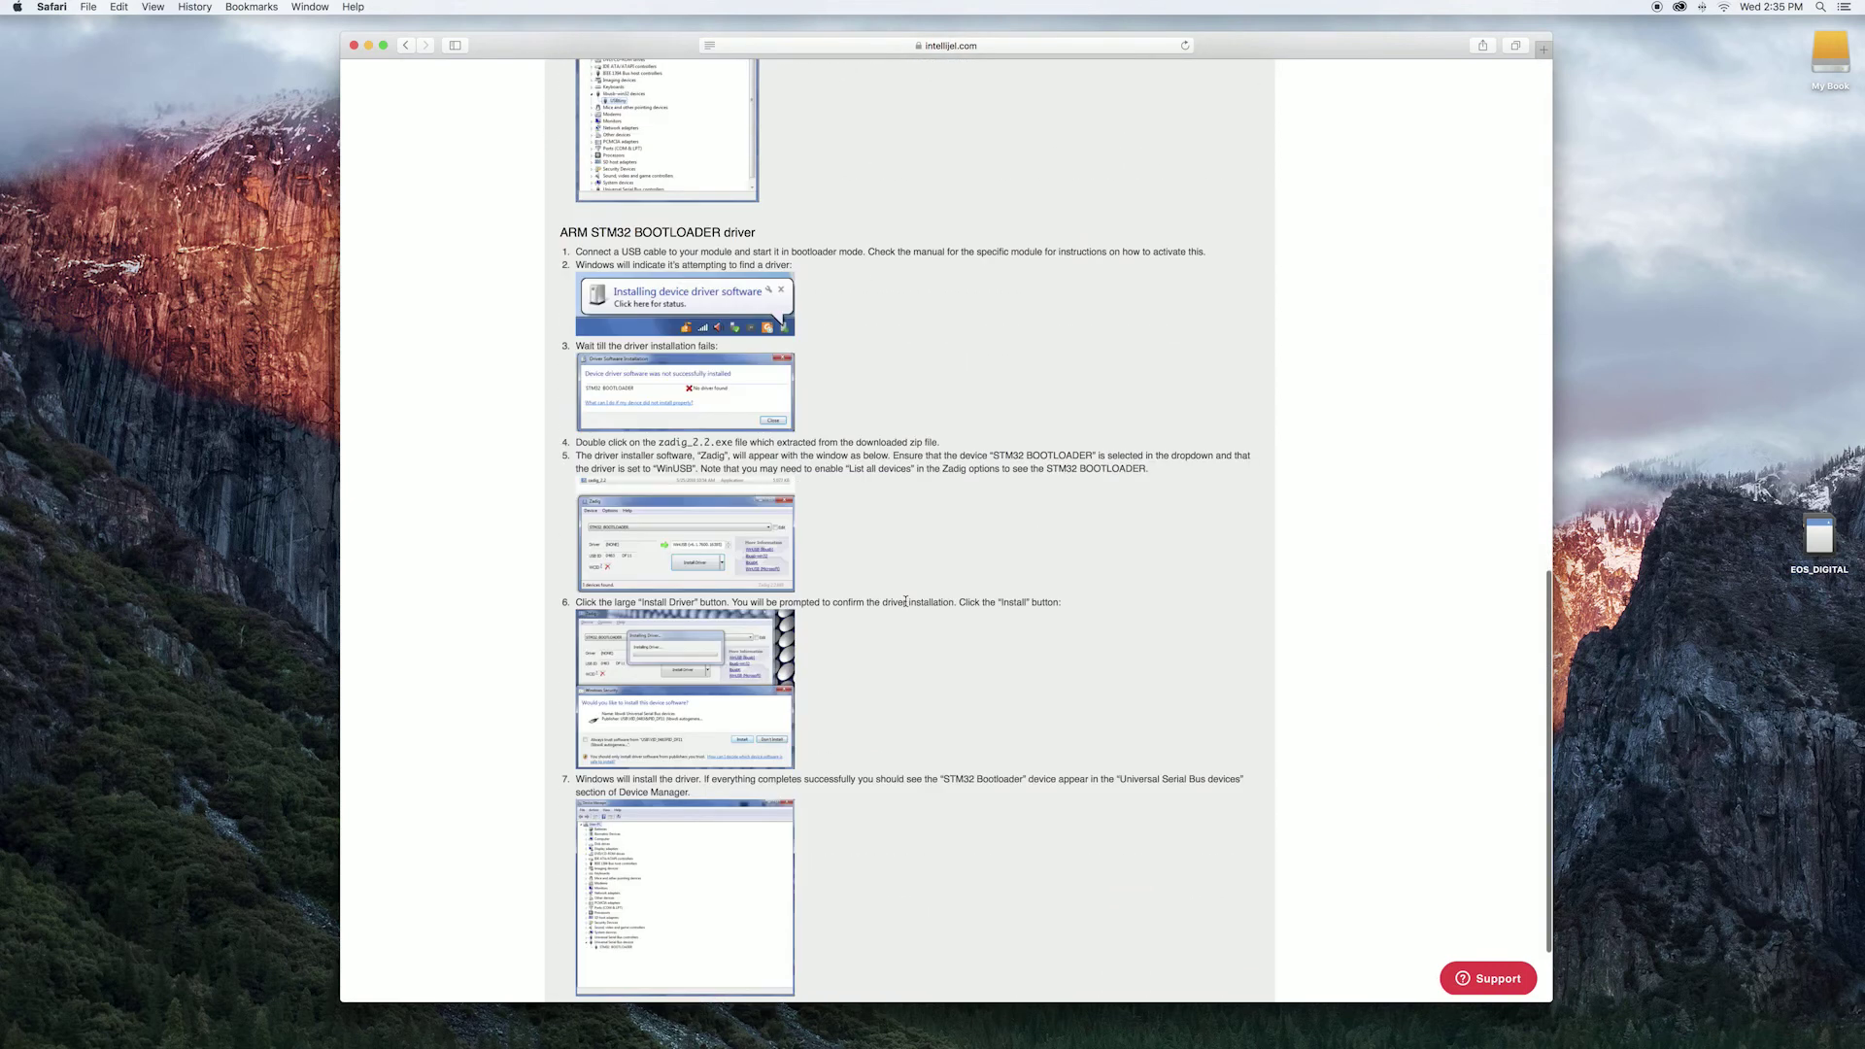
pyautogui.moveTo(580, 232); pyautogui.dragTo(1184, 872)
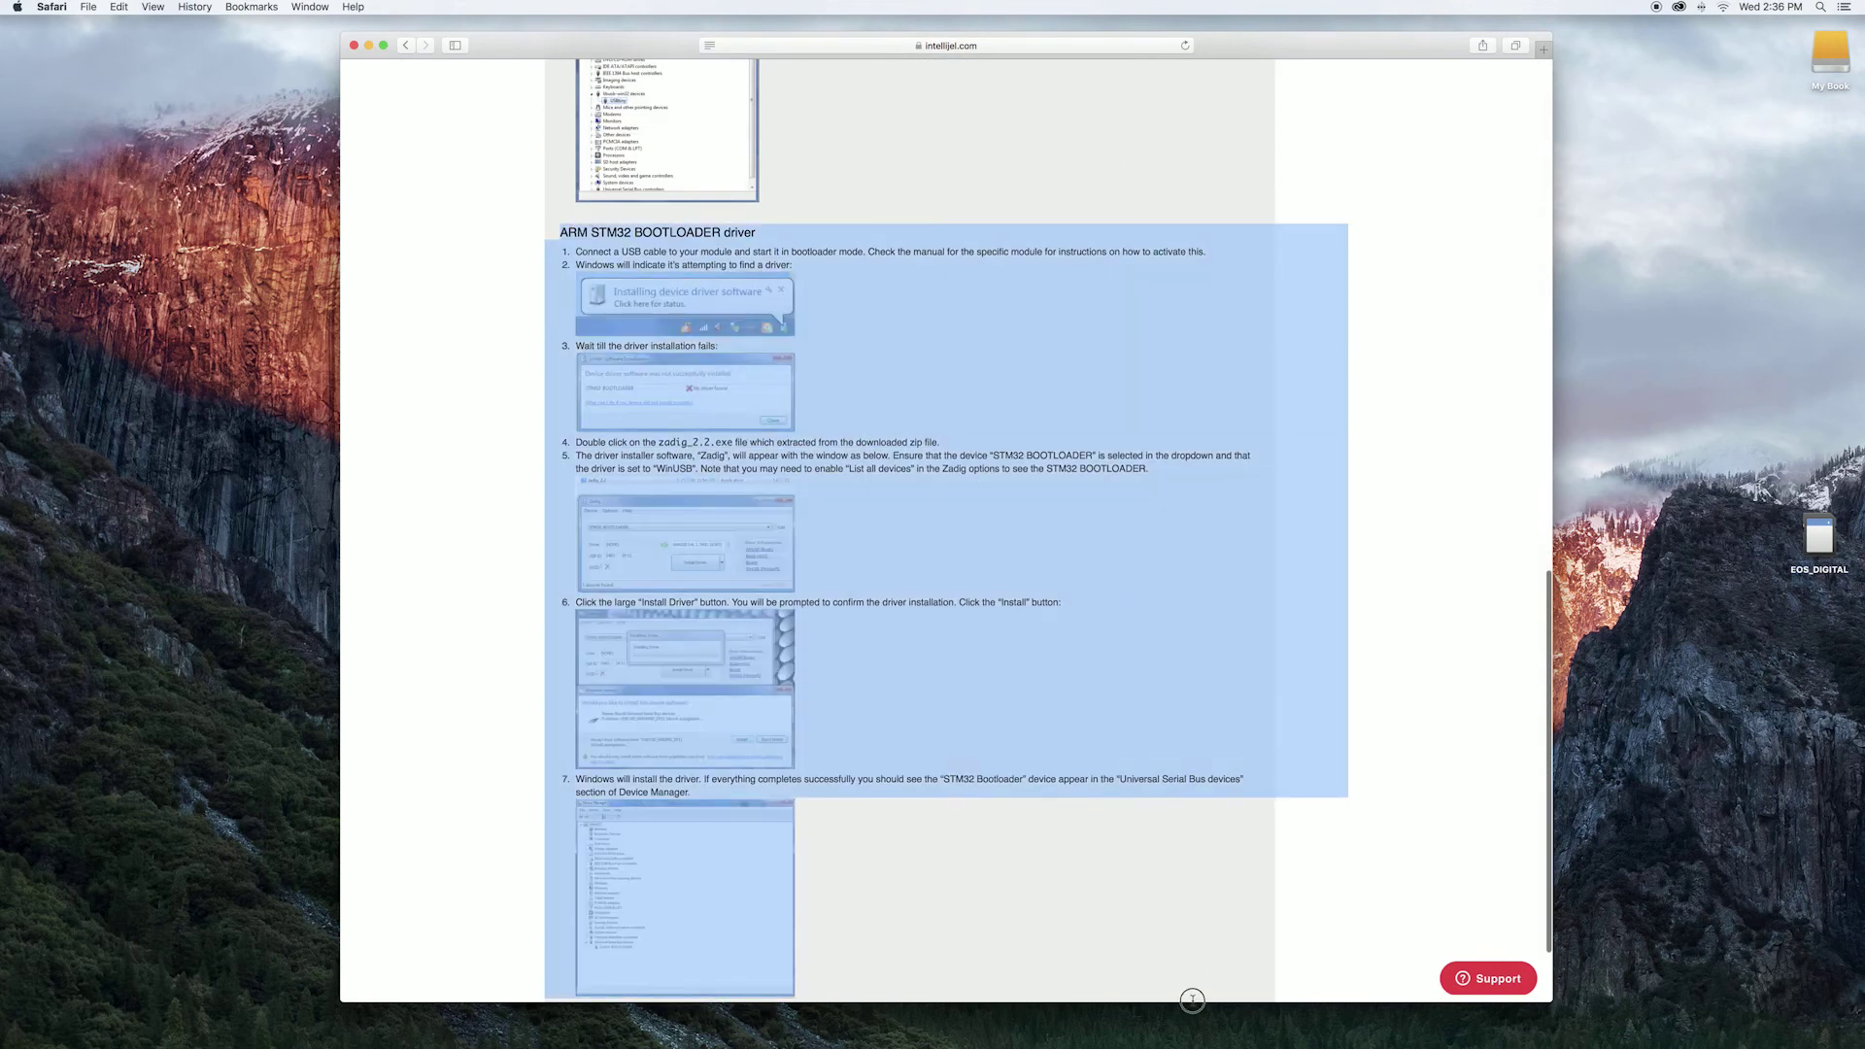
pyautogui.moveTo(1192, 999); pyautogui.dragTo(1149, 912)
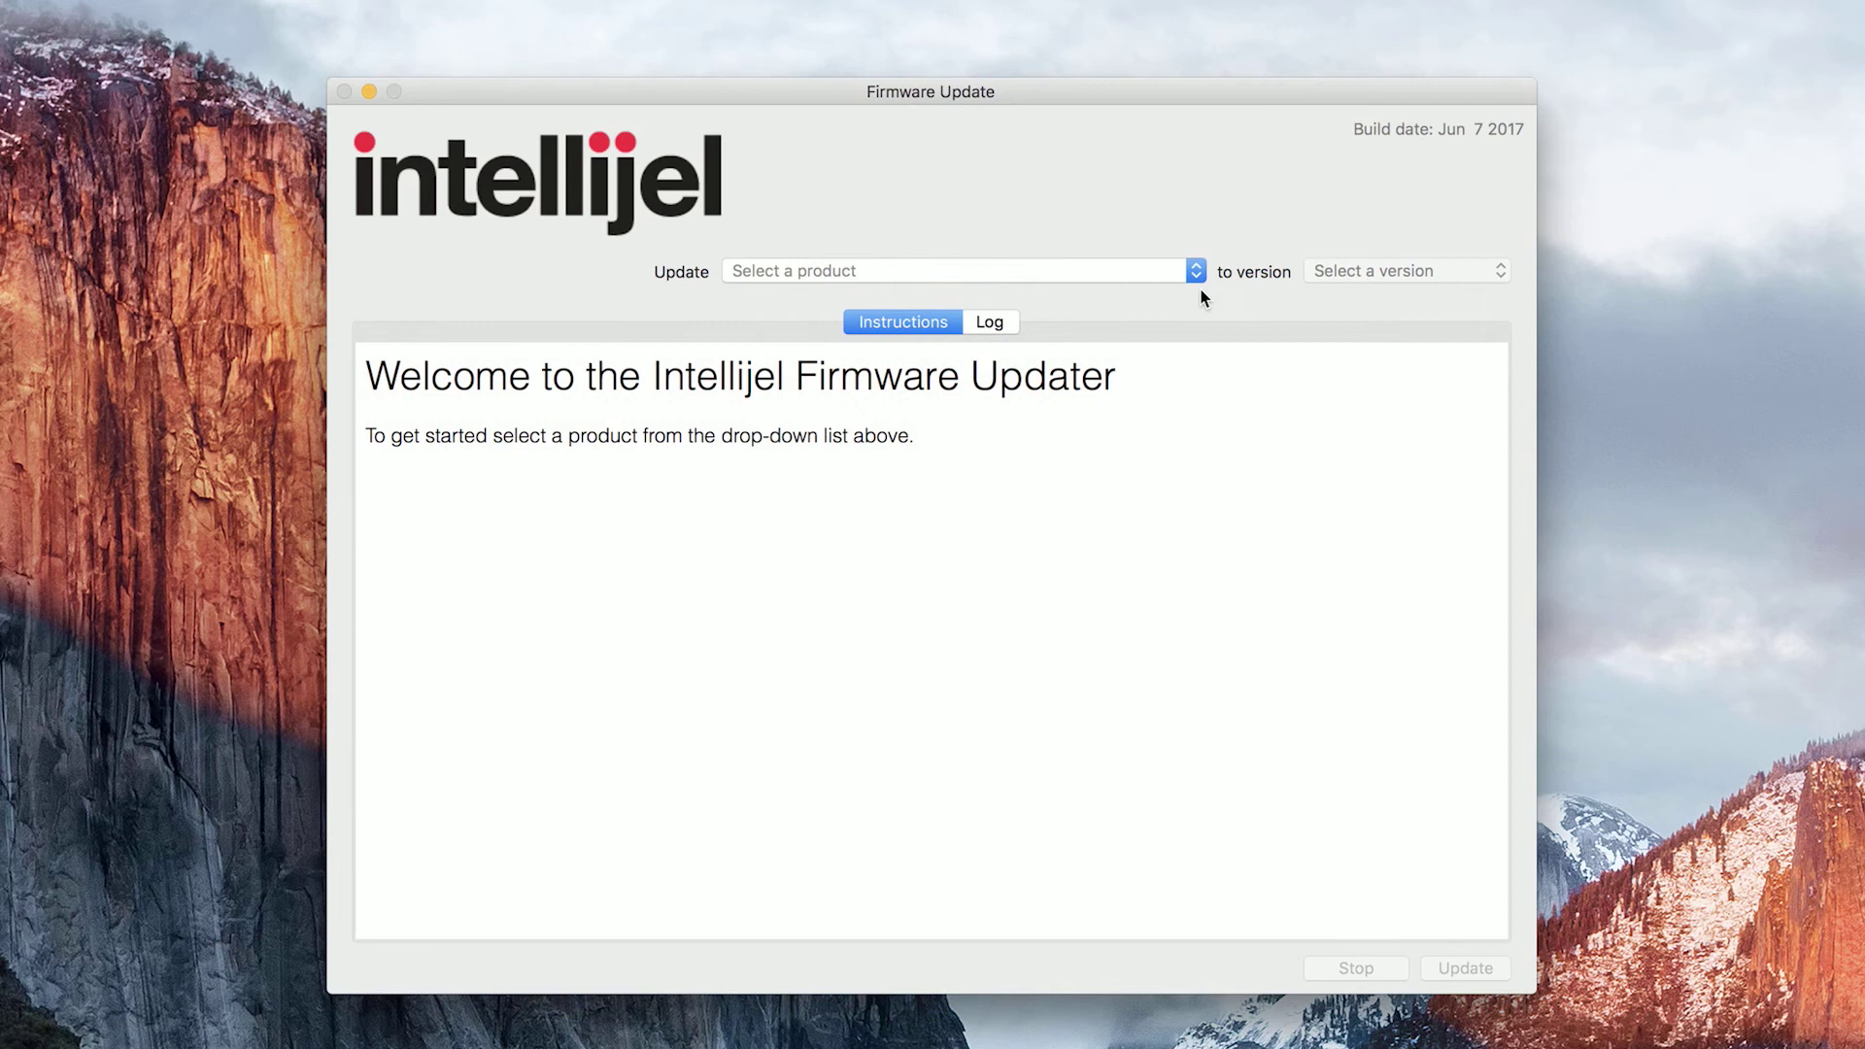
# Step: In the Intellijel Firmware Updater, choose Rainmaker Display as the product and 1.04 as the version
pyautogui.click(1175, 272)
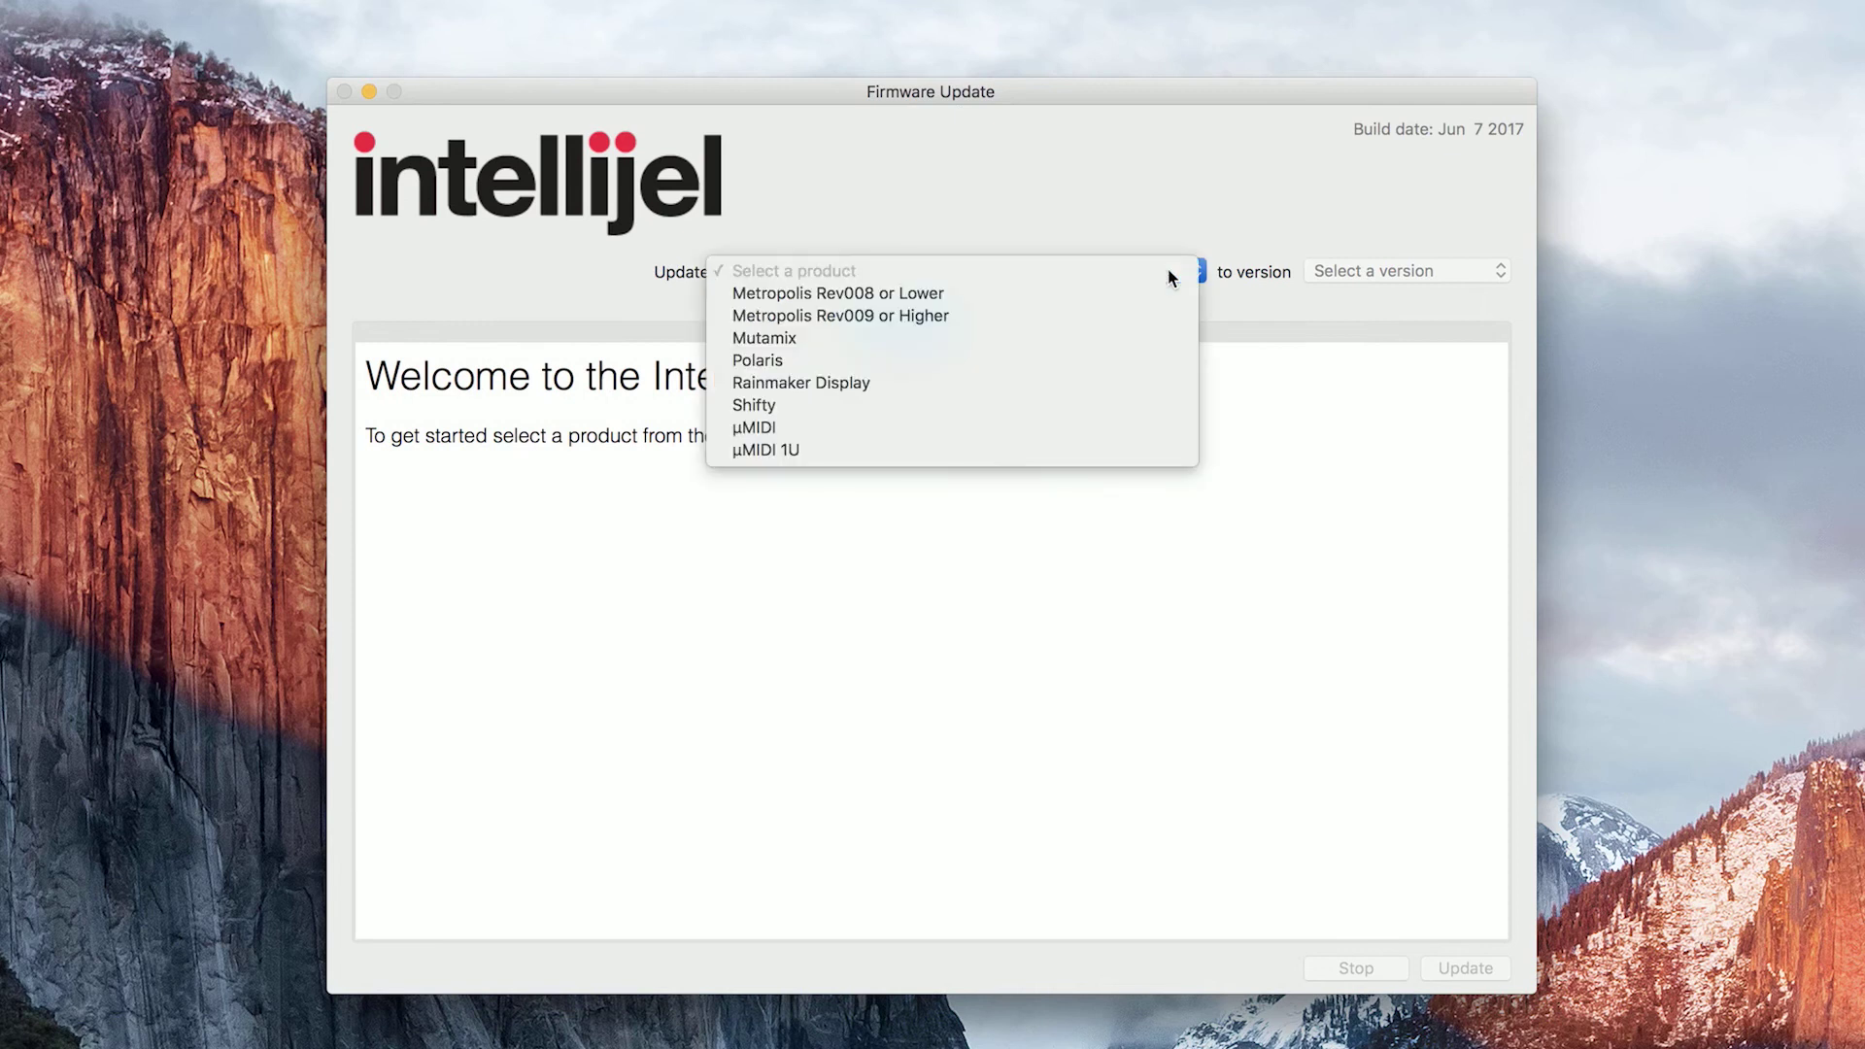
pyautogui.click(1058, 387)
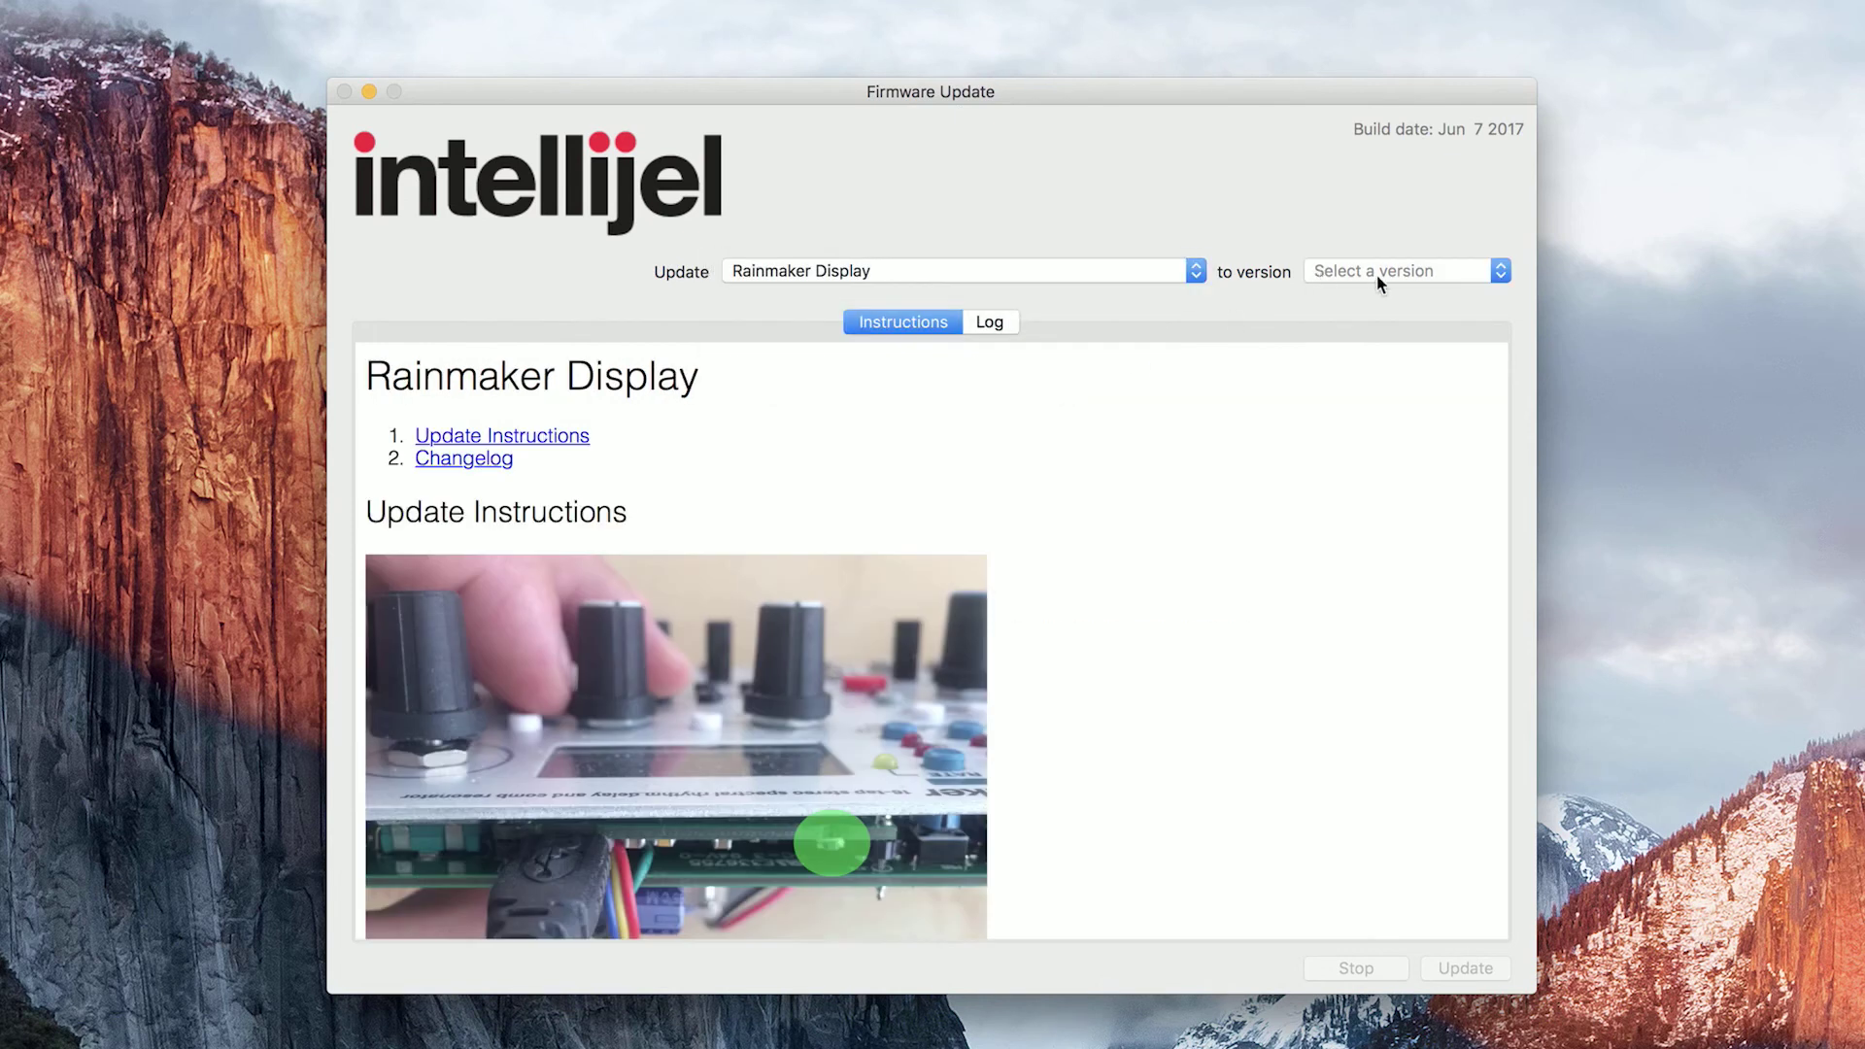
pyautogui.click(1377, 272)
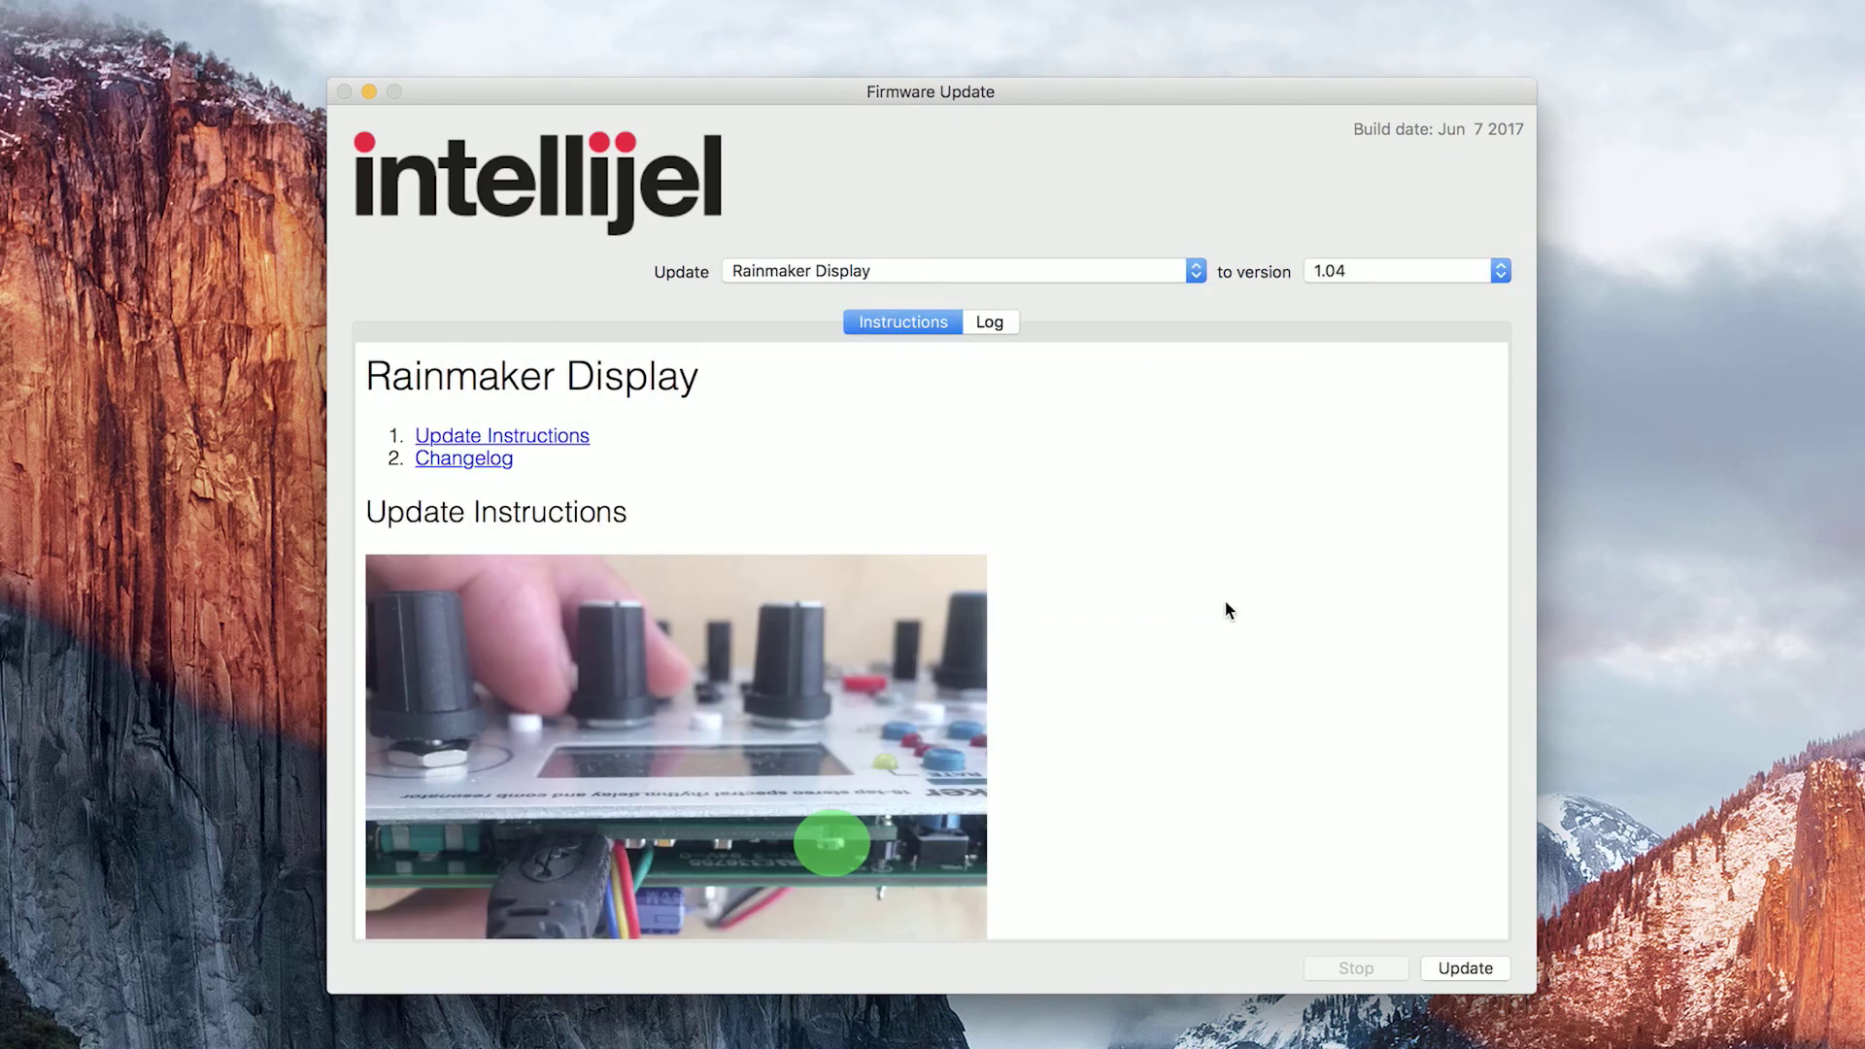